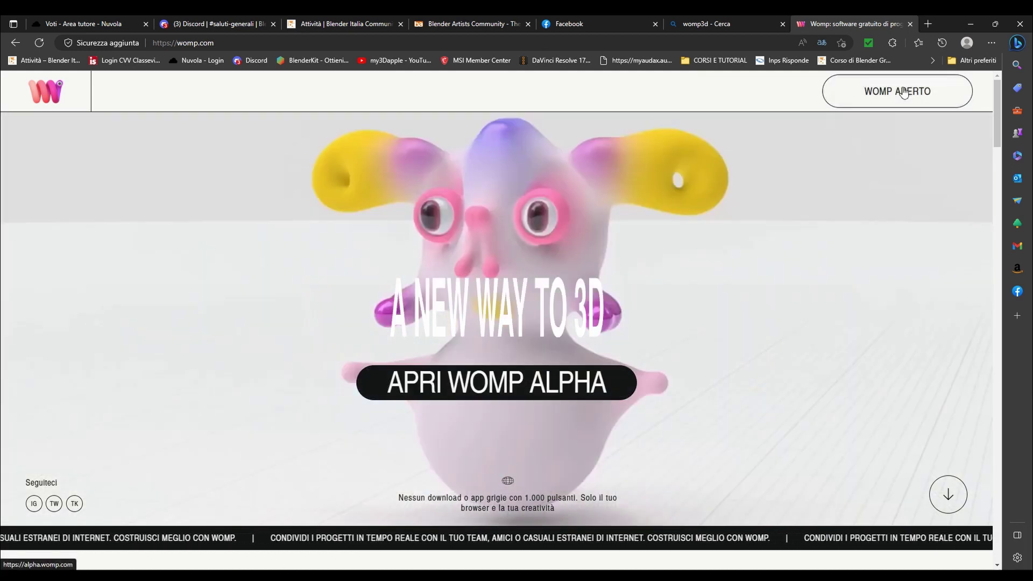
- Launch Womp Alpha and open the saved untitled 216952 ring project from My Projects
{"action": "left_click", "coordinate": [904, 91]}
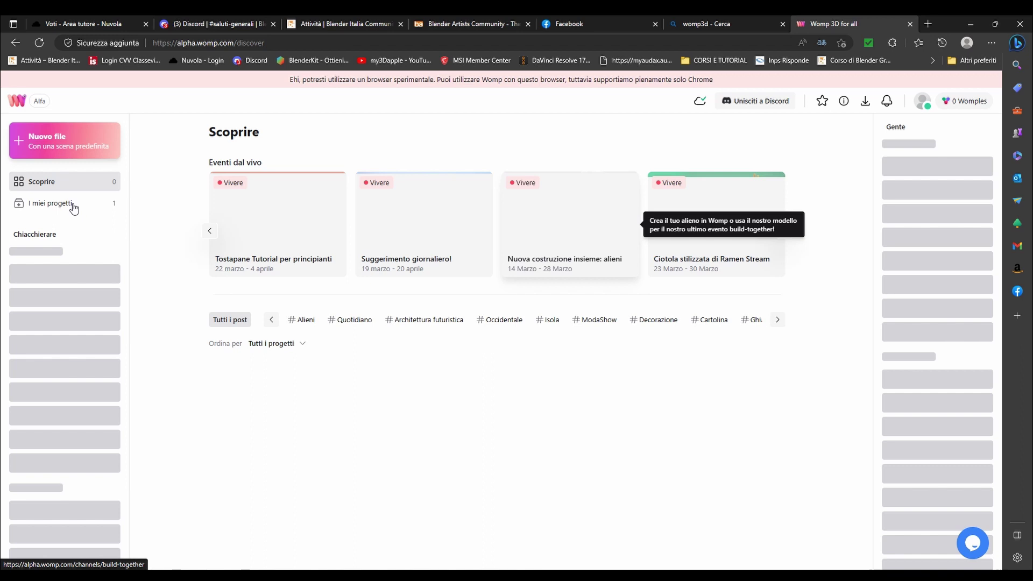
{"action": "left_click", "coordinate": [63, 204]}
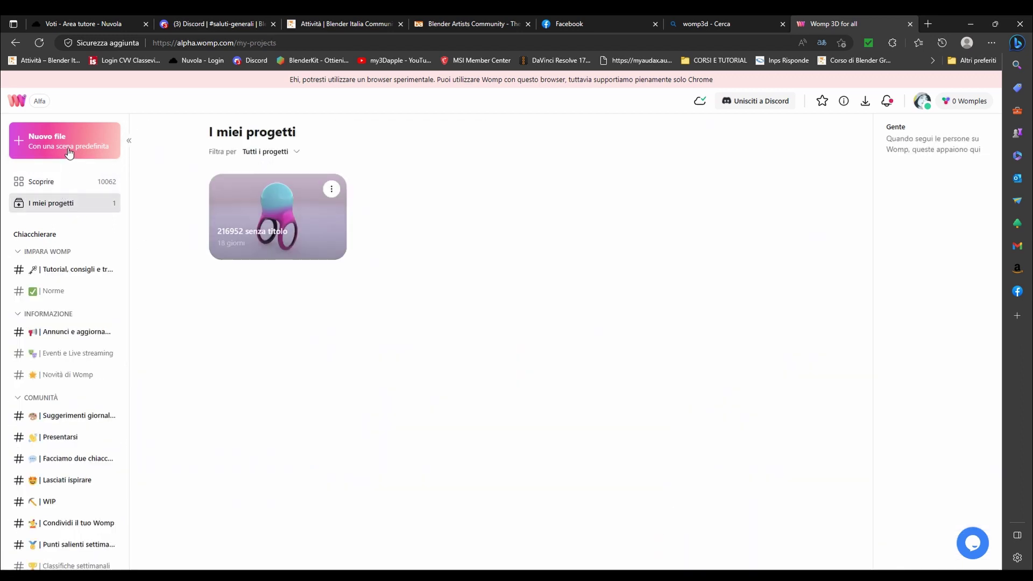
{"action": "left_click", "coordinate": [266, 217]}
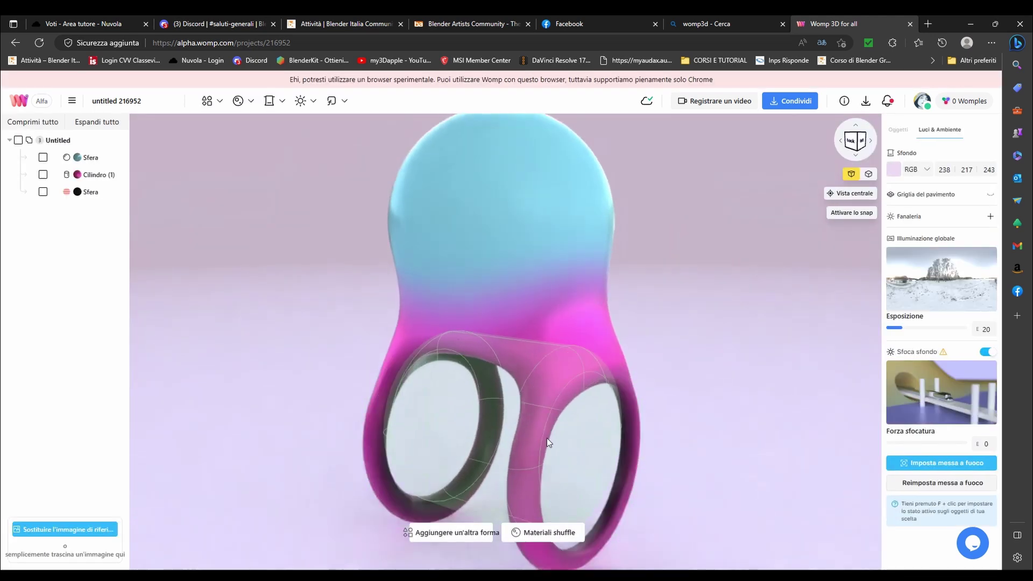
- Orbit around the ring, re-centre the view on the model, and turn on snapping
{"action": "scroll", "coordinate": [538, 446], "scroll_direction": "up", "scroll_amount": 5}
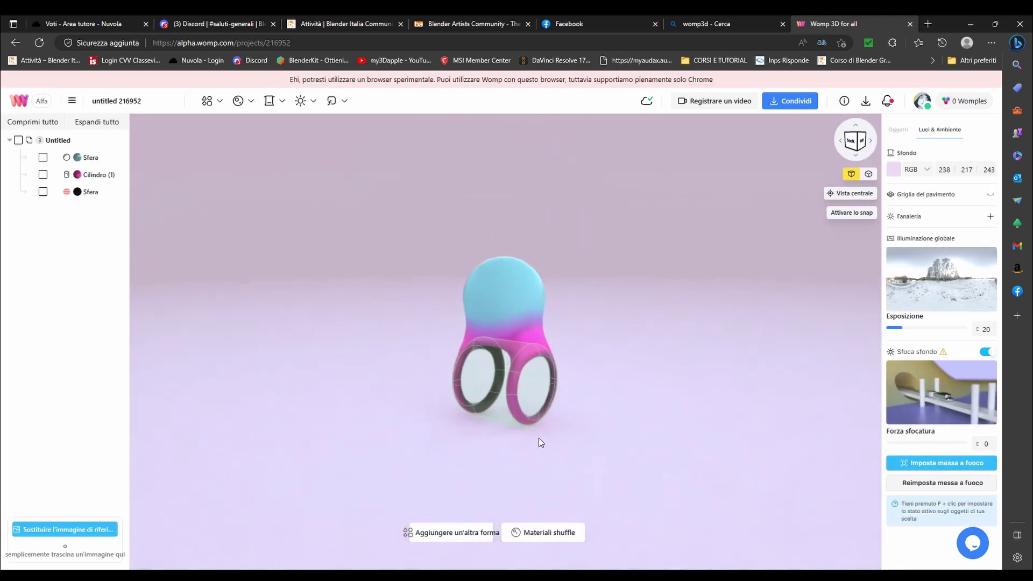
{"action": "mouse_move", "coordinate": [544, 424]}
{"action": "left_mouse_down"}
{"action": "mouse_move", "coordinate": [628, 398]}
{"action": "mouse_move", "coordinate": [486, 411]}
{"action": "mouse_move", "coordinate": [717, 398]}
{"action": "mouse_move", "coordinate": [399, 390]}
{"action": "mouse_move", "coordinate": [380, 263]}
{"action": "mouse_move", "coordinate": [397, 246]}
{"action": "mouse_move", "coordinate": [380, 344]}
{"action": "mouse_move", "coordinate": [705, 357]}
{"action": "mouse_move", "coordinate": [380, 369]}
{"action": "mouse_move", "coordinate": [656, 369]}
{"action": "mouse_move", "coordinate": [417, 385]}
{"action": "mouse_move", "coordinate": [635, 380]}
{"action": "mouse_move", "coordinate": [476, 412]}
{"action": "mouse_move", "coordinate": [625, 397]}
{"action": "mouse_move", "coordinate": [345, 397]}
{"action": "mouse_move", "coordinate": [478, 399]}
{"action": "mouse_move", "coordinate": [469, 415]}
{"action": "left_mouse_up"}
{"action": "scroll", "coordinate": [469, 415], "scroll_direction": "up", "scroll_amount": 5}
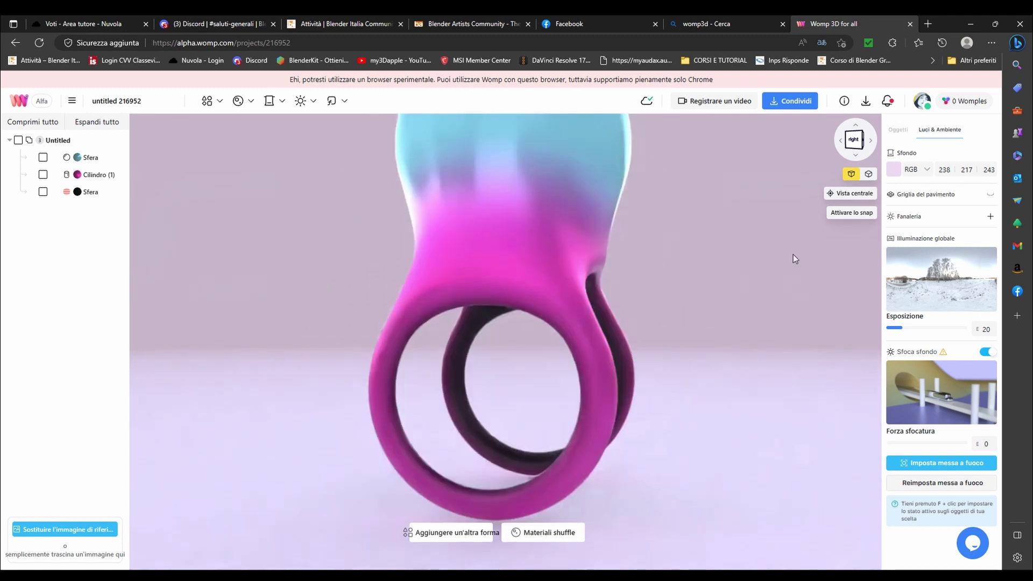
{"action": "left_click", "coordinate": [849, 194]}
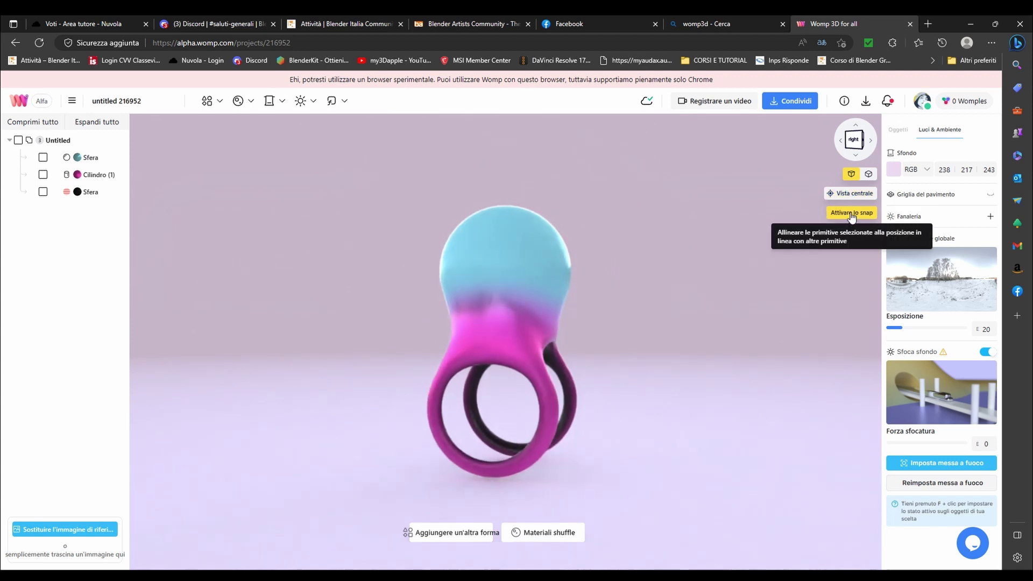
{"action": "left_click", "coordinate": [868, 174]}
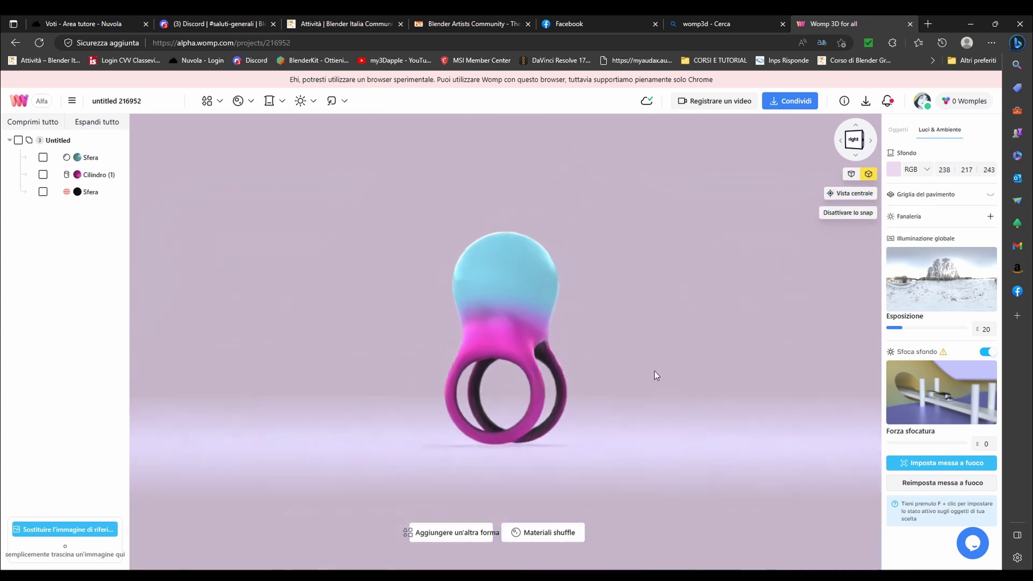
- Select the ring cylinder, then the blue top sphere for editing
{"action": "scroll", "coordinate": [621, 374], "scroll_direction": "down", "scroll_amount": 3}
{"action": "scroll", "coordinate": [666, 366], "scroll_direction": "up", "scroll_amount": 3}
{"action": "scroll", "coordinate": [691, 365], "scroll_direction": "up", "scroll_amount": 2}
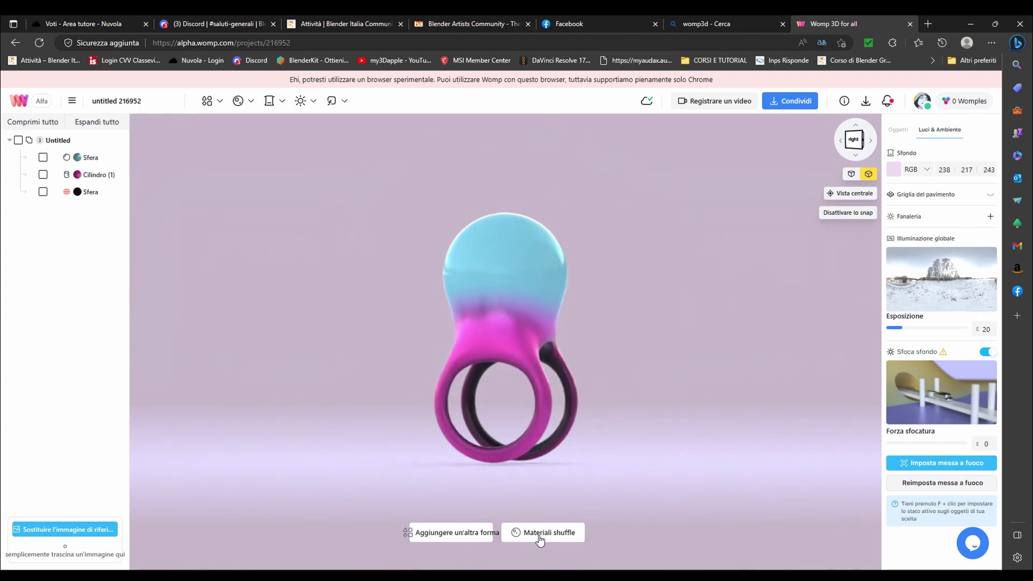
{"action": "scroll", "coordinate": [592, 465], "scroll_direction": "down", "scroll_amount": 1}
{"action": "scroll", "coordinate": [625, 457], "scroll_direction": "down", "scroll_amount": 2}
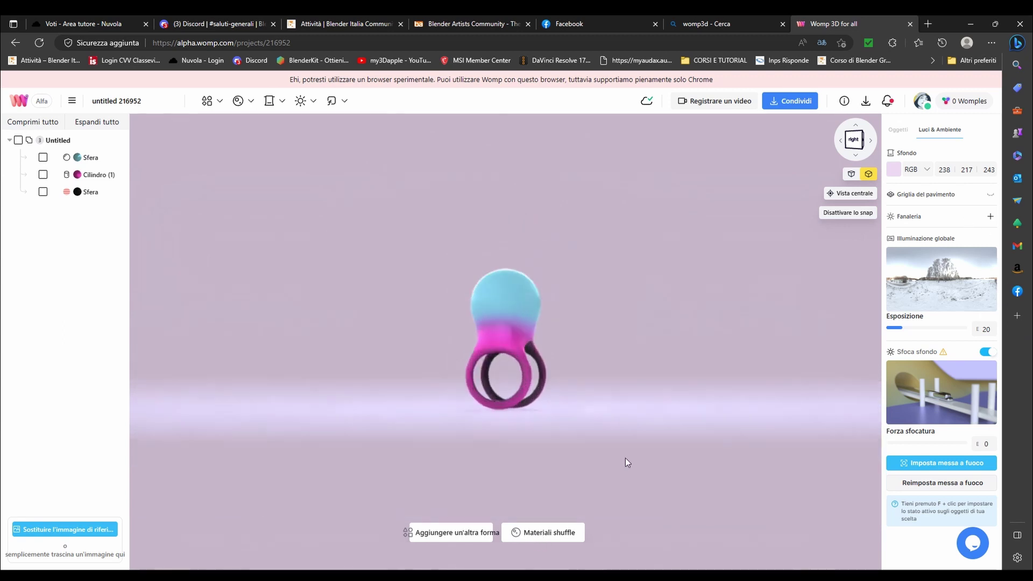
{"action": "scroll", "coordinate": [627, 458], "scroll_direction": "up", "scroll_amount": 2}
{"action": "left_click", "coordinate": [93, 176]}
{"action": "left_click", "coordinate": [86, 158]}
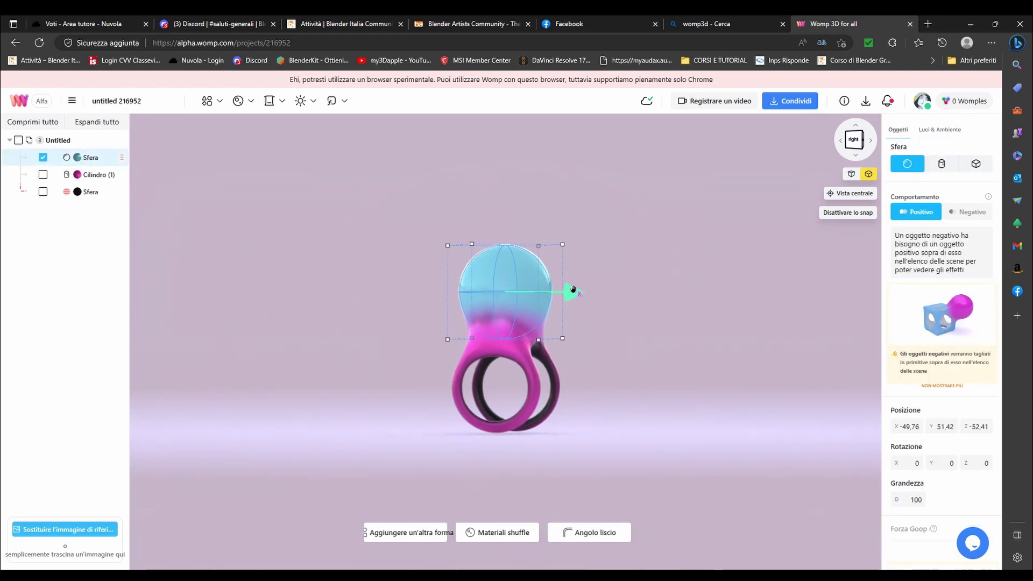
- Lower the blue top sphere into the ring, then drag the ring cylinder sideways
{"action": "mouse_move", "coordinate": [573, 289]}
{"action": "left_mouse_down"}
{"action": "mouse_move", "coordinate": [591, 291]}
{"action": "mouse_move", "coordinate": [488, 291]}
{"action": "mouse_move", "coordinate": [563, 294]}
{"action": "left_mouse_up"}
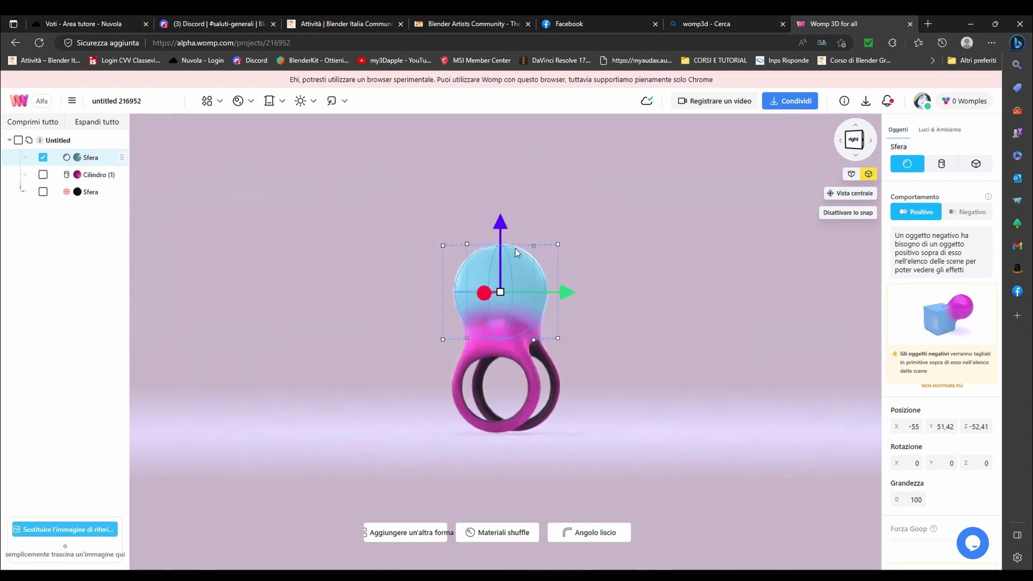
{"action": "mouse_move", "coordinate": [498, 221]}
{"action": "left_mouse_down"}
{"action": "mouse_move", "coordinate": [511, 281]}
{"action": "mouse_move", "coordinate": [514, 264]}
{"action": "left_mouse_up"}
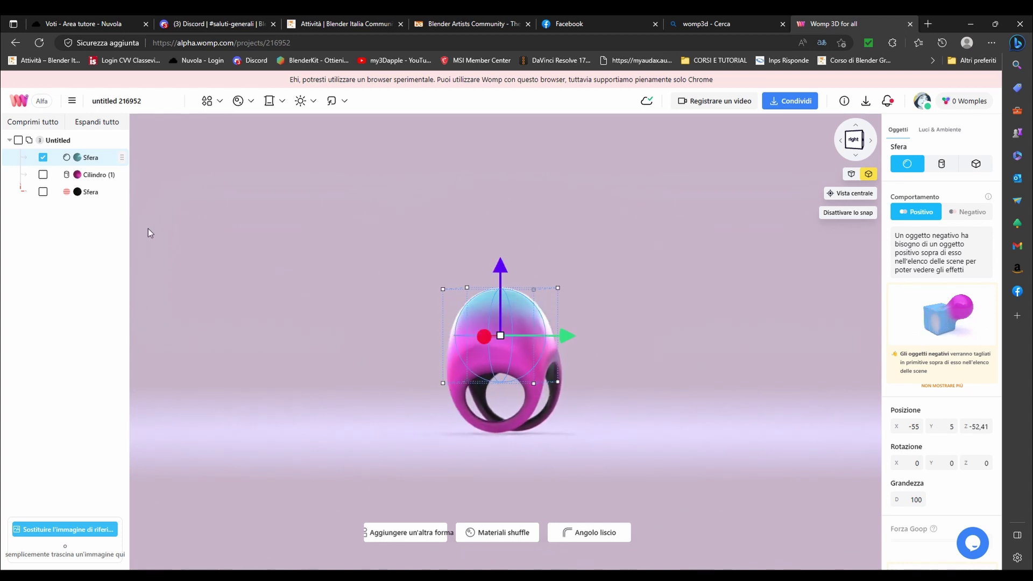
{"action": "left_click", "coordinate": [455, 324]}
{"action": "mouse_move", "coordinate": [554, 422]}
{"action": "left_mouse_down"}
{"action": "mouse_move", "coordinate": [530, 418]}
{"action": "mouse_move", "coordinate": [556, 412]}
{"action": "mouse_move", "coordinate": [350, 418]}
{"action": "mouse_move", "coordinate": [560, 413]}
{"action": "mouse_move", "coordinate": [339, 418]}
{"action": "mouse_move", "coordinate": [775, 418]}
{"action": "left_mouse_up"}
{"action": "left_click_drag", "start_coordinate": [544, 401], "coordinate": [716, 399]}
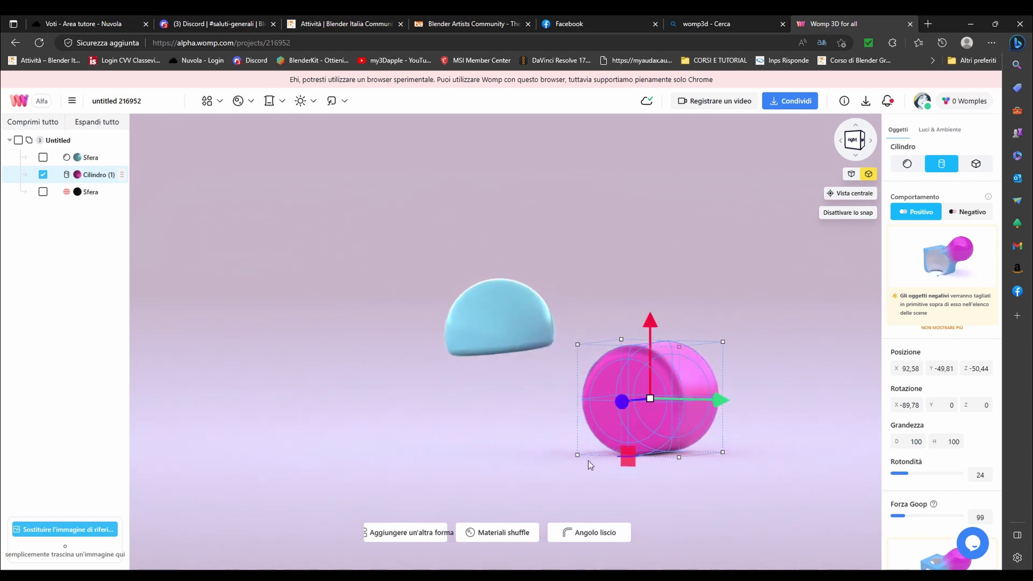
- Slide the ring cylinder back under the sphere and enlarge it slightly
{"action": "mouse_move", "coordinate": [540, 460]}
{"action": "left_mouse_down"}
{"action": "mouse_move", "coordinate": [412, 470]}
{"action": "mouse_move", "coordinate": [127, 465]}
{"action": "mouse_move", "coordinate": [162, 397]}
{"action": "mouse_move", "coordinate": [237, 354]}
{"action": "mouse_move", "coordinate": [323, 328]}
{"action": "mouse_move", "coordinate": [403, 380]}
{"action": "mouse_move", "coordinate": [629, 469]}
{"action": "left_mouse_up"}
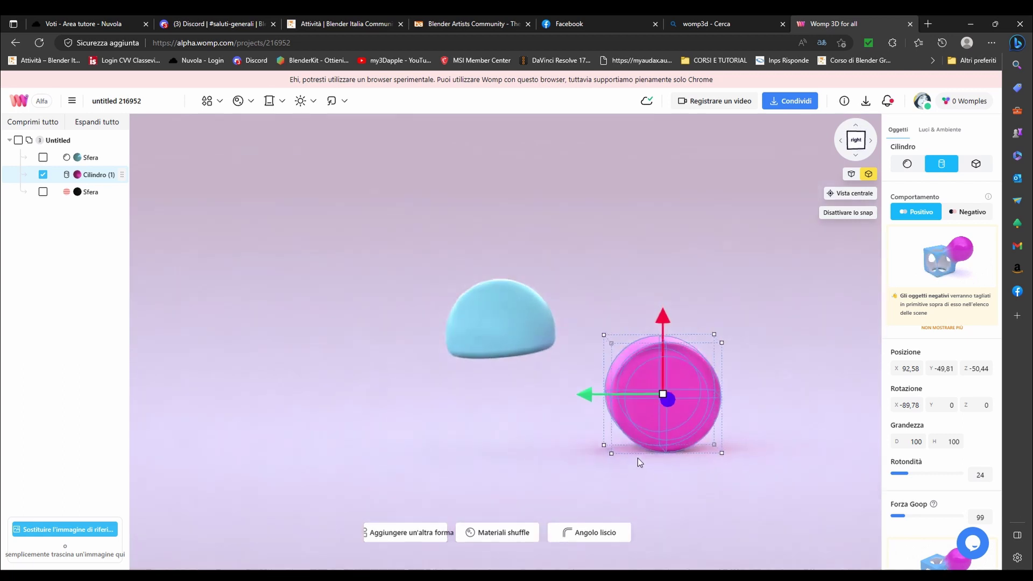
{"action": "mouse_move", "coordinate": [585, 395]}
{"action": "left_mouse_down"}
{"action": "mouse_move", "coordinate": [418, 398]}
{"action": "mouse_move", "coordinate": [429, 402]}
{"action": "left_mouse_up"}
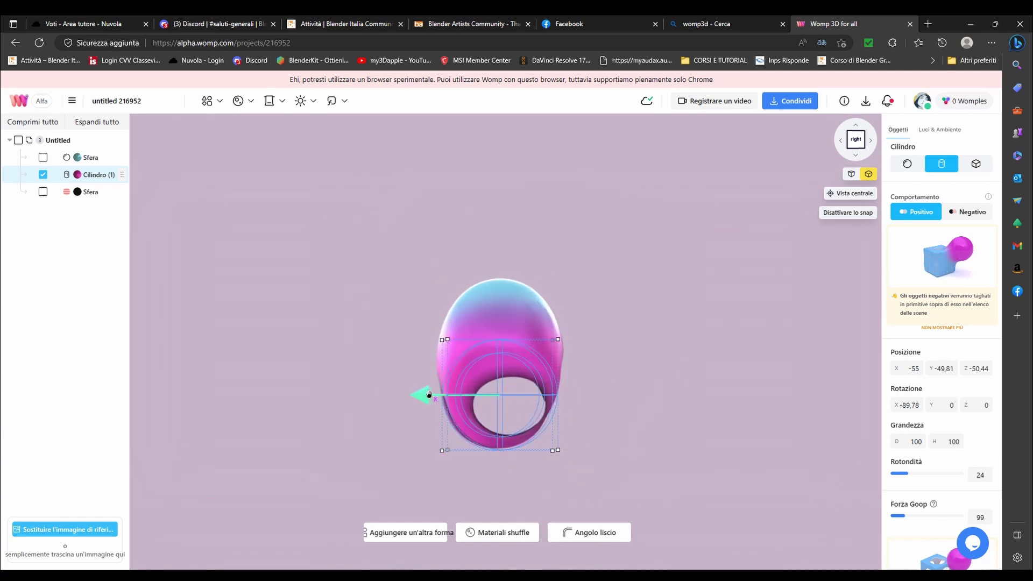
{"action": "left_click_drag", "start_coordinate": [429, 394], "coordinate": [425, 395]}
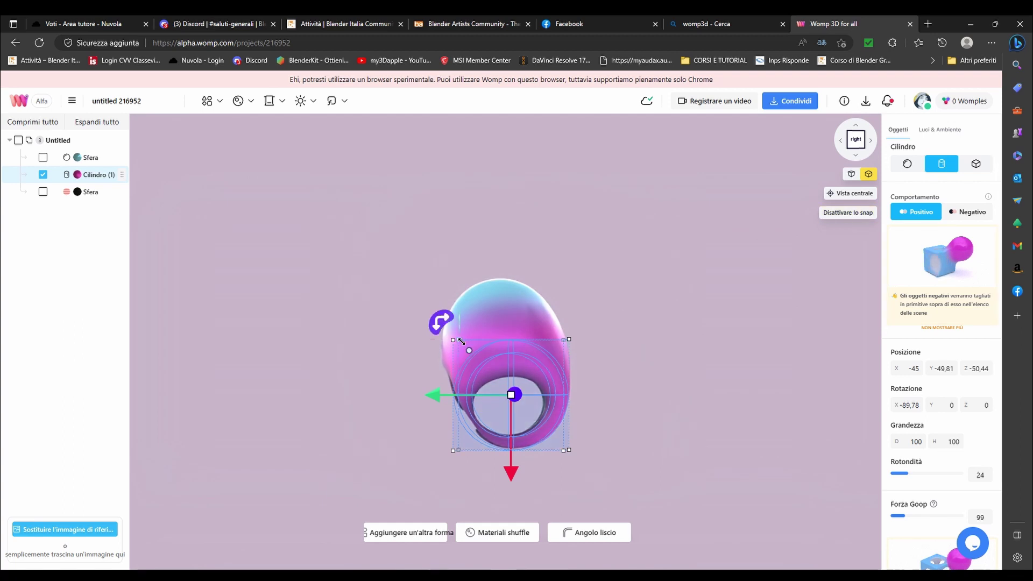
{"action": "left_click_drag", "start_coordinate": [455, 339], "coordinate": [439, 352]}
{"action": "left_click_drag", "start_coordinate": [422, 391], "coordinate": [424, 394]}
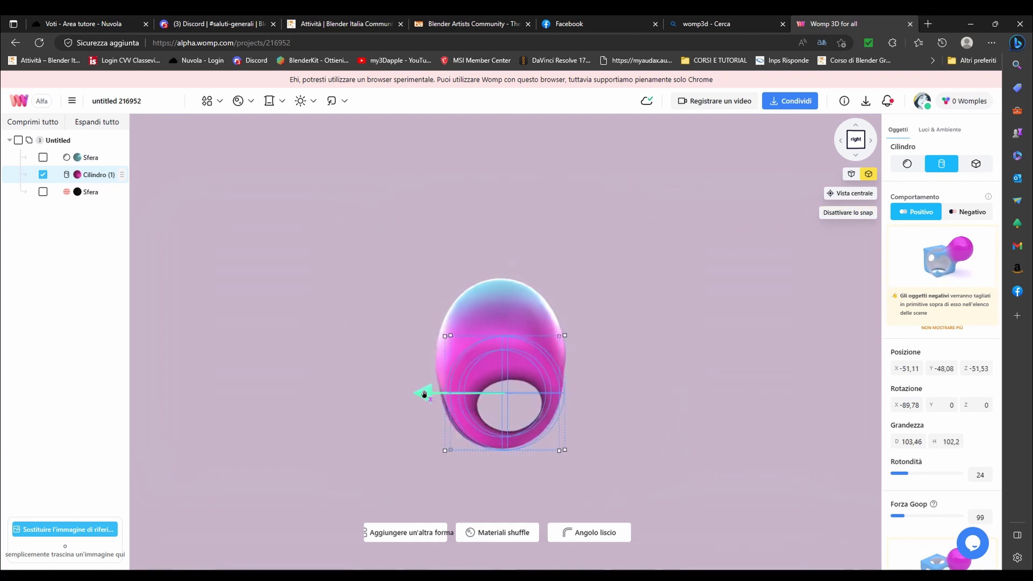
- Fine-tune the cylinder's depth position and check both holes of the ring
{"action": "mouse_move", "coordinate": [588, 513]}
{"action": "left_mouse_down"}
{"action": "mouse_move", "coordinate": [544, 509]}
{"action": "mouse_move", "coordinate": [653, 489]}
{"action": "mouse_move", "coordinate": [592, 478]}
{"action": "mouse_move", "coordinate": [378, 484]}
{"action": "mouse_move", "coordinate": [507, 488]}
{"action": "mouse_move", "coordinate": [495, 488]}
{"action": "left_mouse_up"}
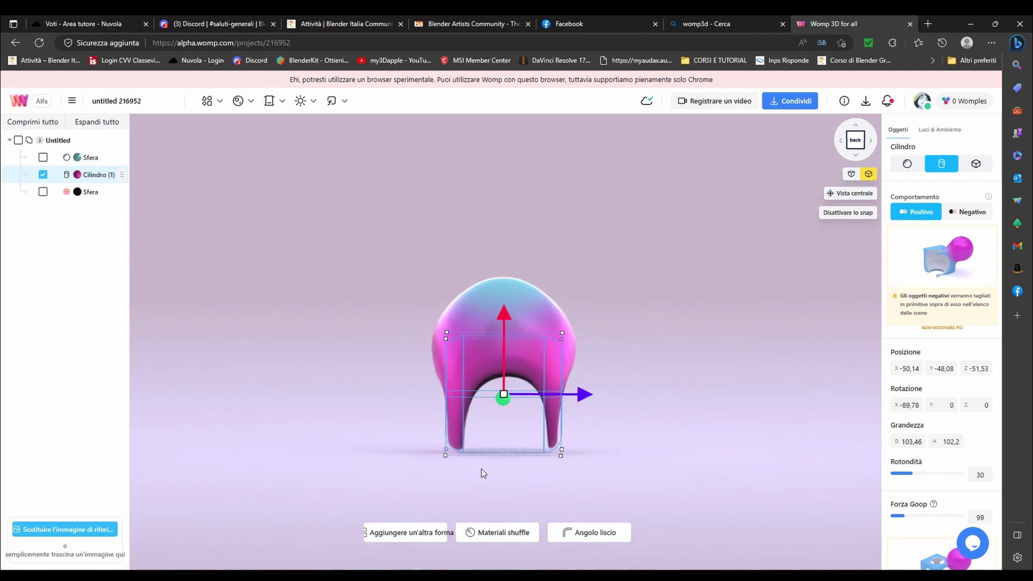
{"action": "scroll", "coordinate": [564, 526], "scroll_direction": "up", "scroll_amount": 3}
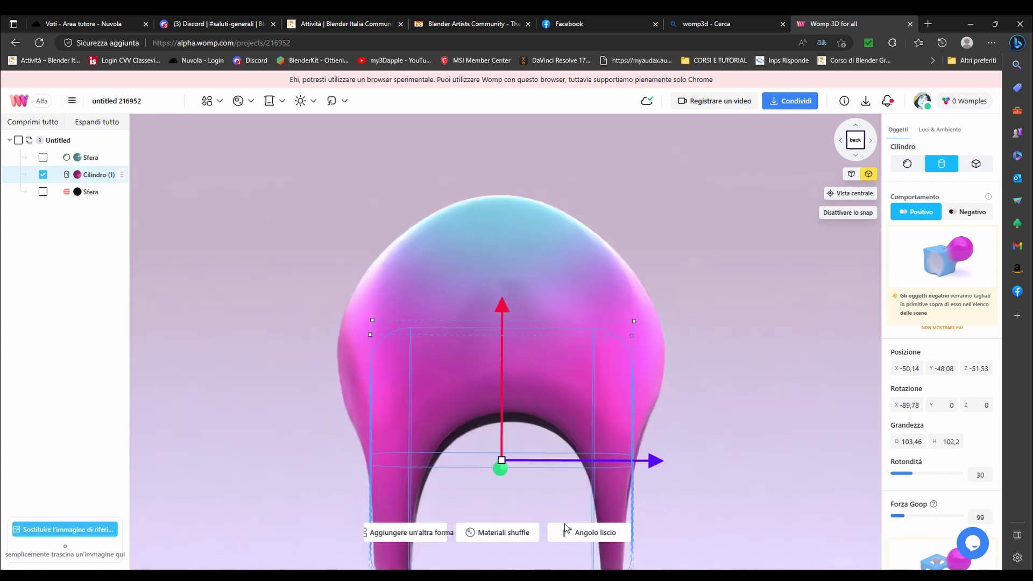
{"action": "left_click_drag", "start_coordinate": [653, 461], "coordinate": [657, 461]}
{"action": "scroll", "coordinate": [514, 437], "scroll_direction": "down", "scroll_amount": 3}
{"action": "scroll", "coordinate": [511, 443], "scroll_direction": "down", "scroll_amount": 3}
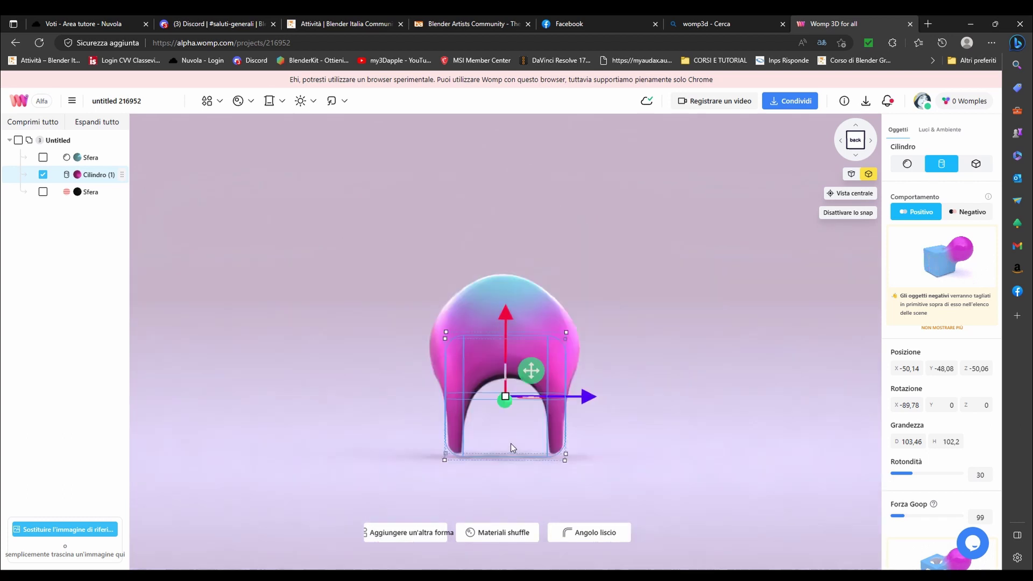
{"action": "right_click_drag", "start_coordinate": [556, 440], "coordinate": [715, 443]}
{"action": "left_click", "coordinate": [75, 193]}
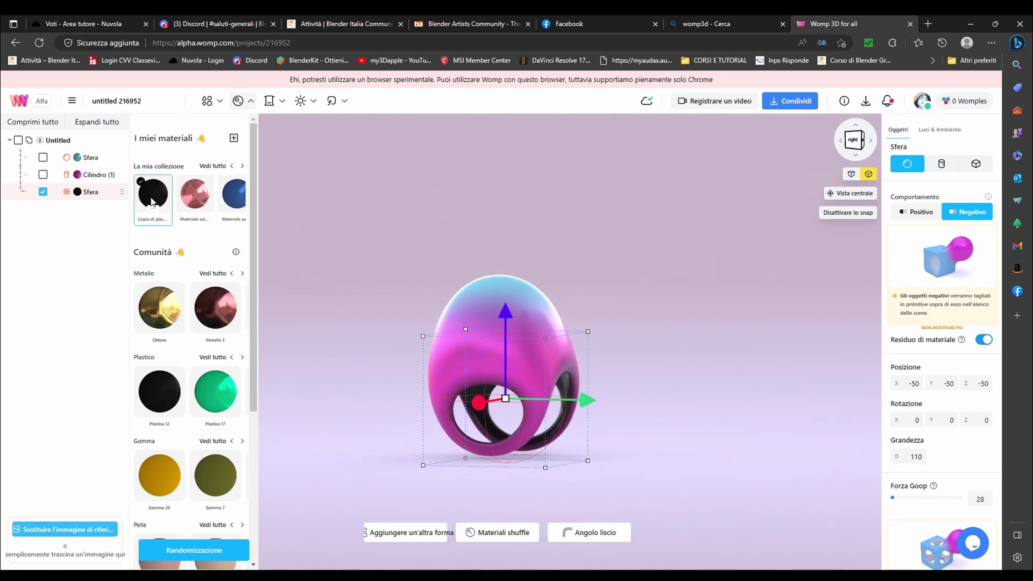
- Apply the green Vetro 8 glass material to the inner hollowing sphere
{"action": "left_click", "coordinate": [237, 197]}
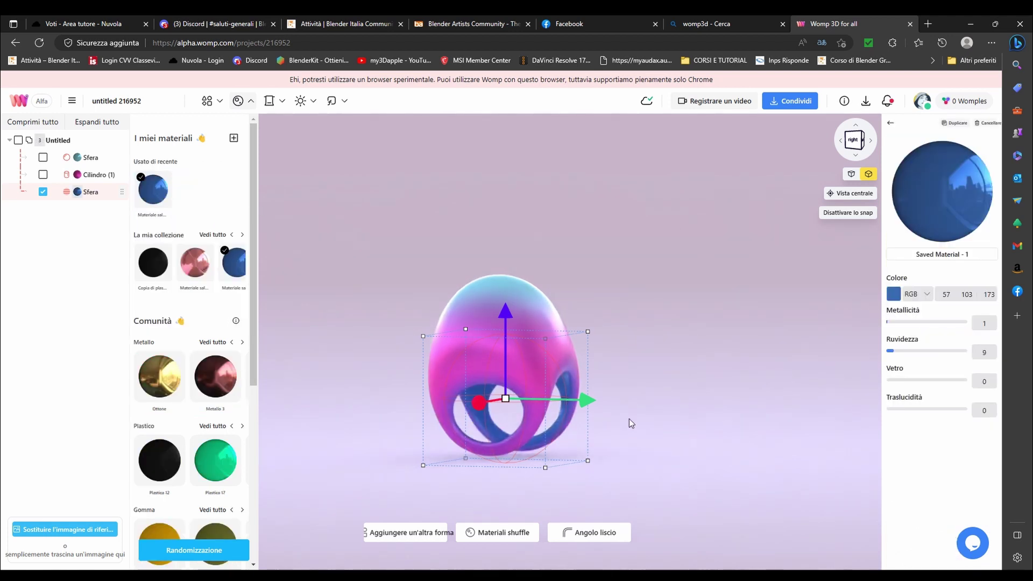
{"action": "scroll", "coordinate": [563, 437], "scroll_direction": "up", "scroll_amount": 3}
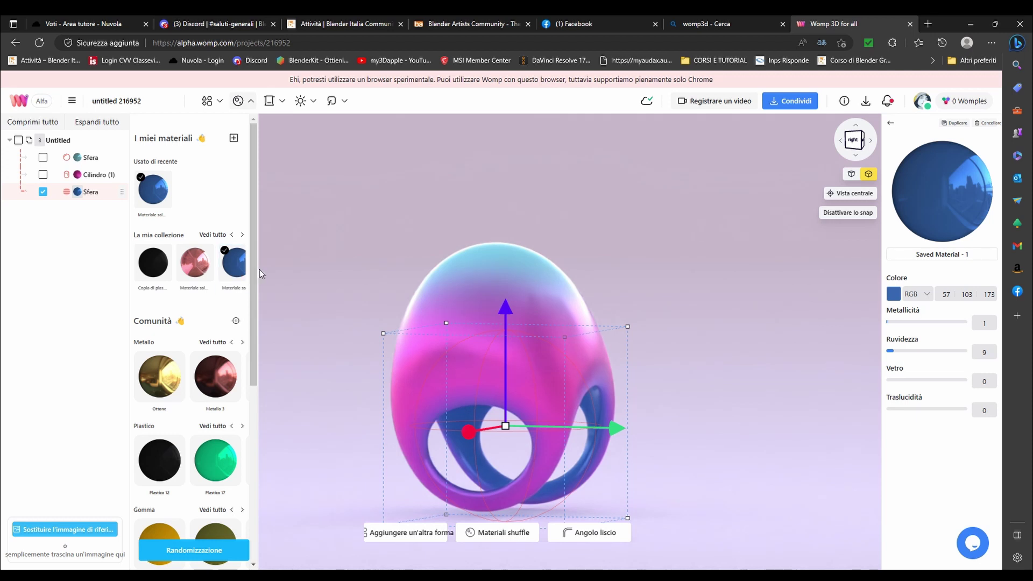
{"action": "scroll", "coordinate": [210, 395], "scroll_direction": "down", "scroll_amount": 4}
{"action": "scroll", "coordinate": [207, 397], "scroll_direction": "down", "scroll_amount": 2}
{"action": "scroll", "coordinate": [207, 397], "scroll_direction": "up", "scroll_amount": 2}
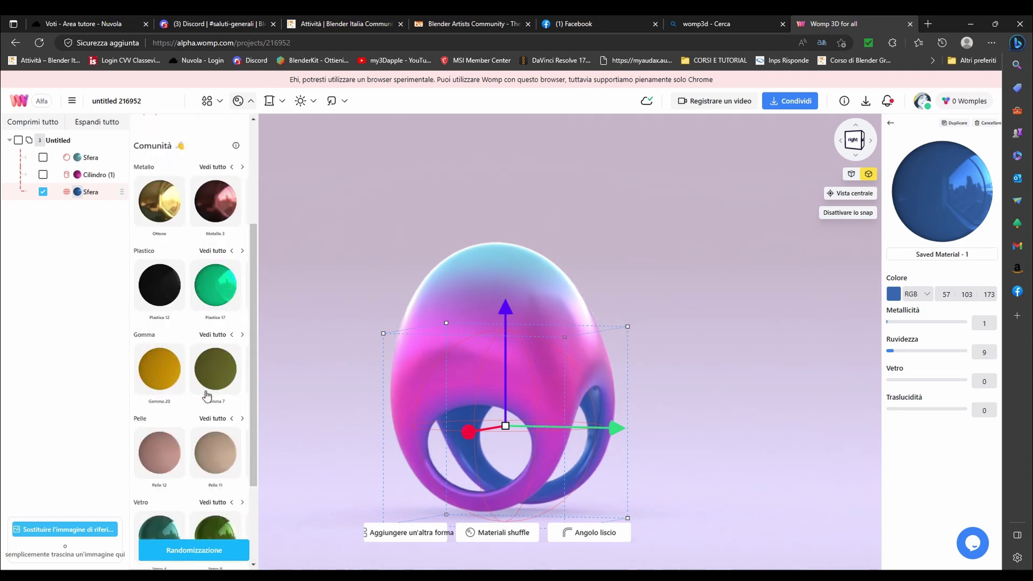
{"action": "scroll", "coordinate": [223, 476], "scroll_direction": "down", "scroll_amount": 1}
{"action": "left_click", "coordinate": [225, 478]}
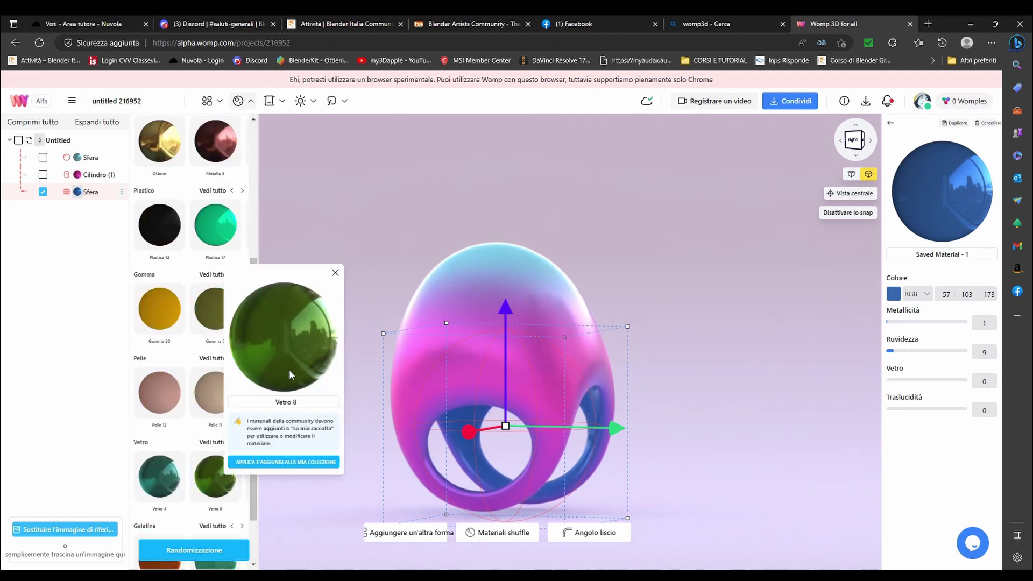
{"action": "left_click", "coordinate": [293, 463]}
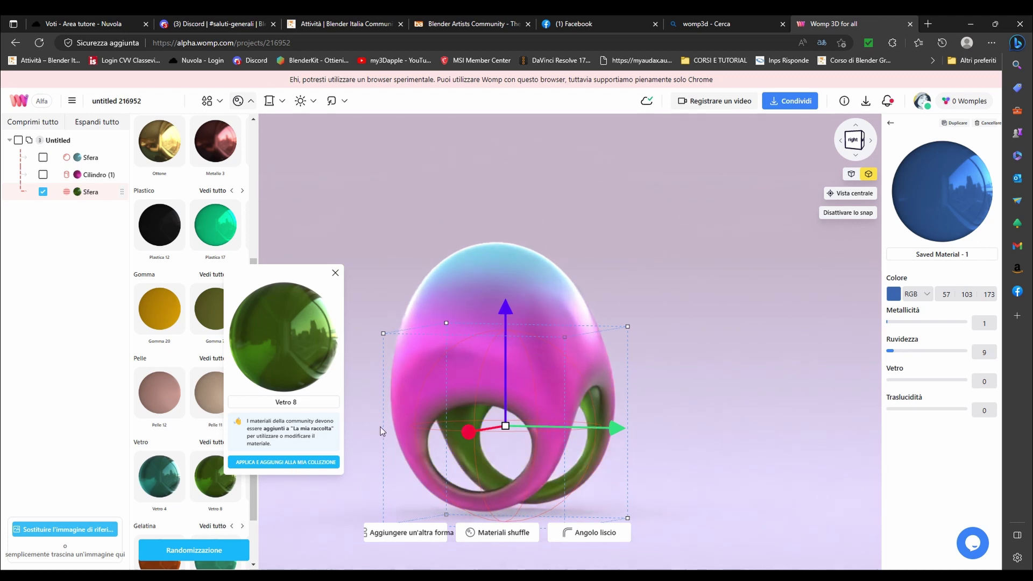
- Close the material library and select the hollowing sphere, then the ring cylinder
{"action": "scroll", "coordinate": [597, 379], "scroll_direction": "down", "scroll_amount": 3}
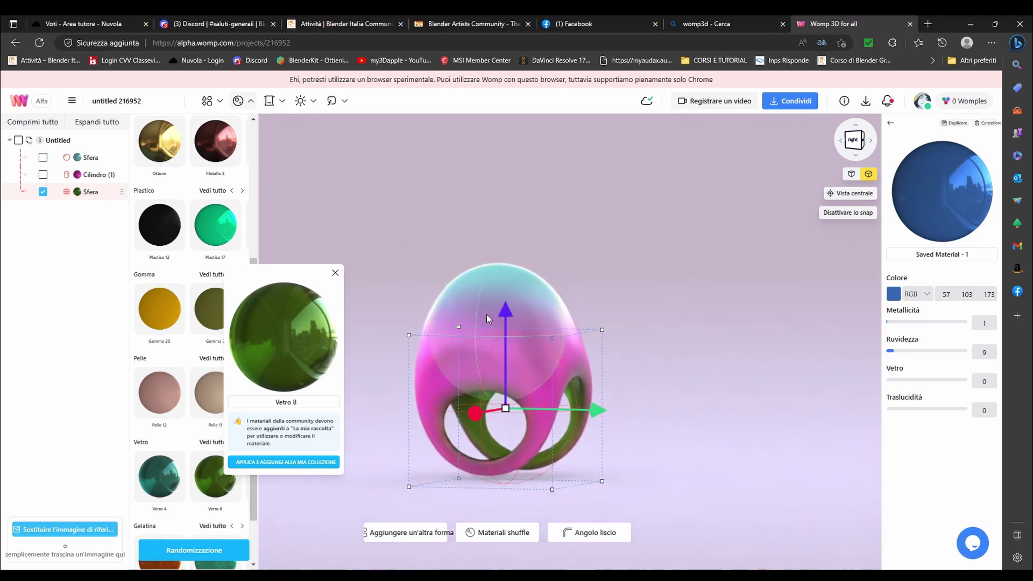
{"action": "left_click", "coordinate": [490, 308]}
{"action": "left_click", "coordinate": [62, 194]}
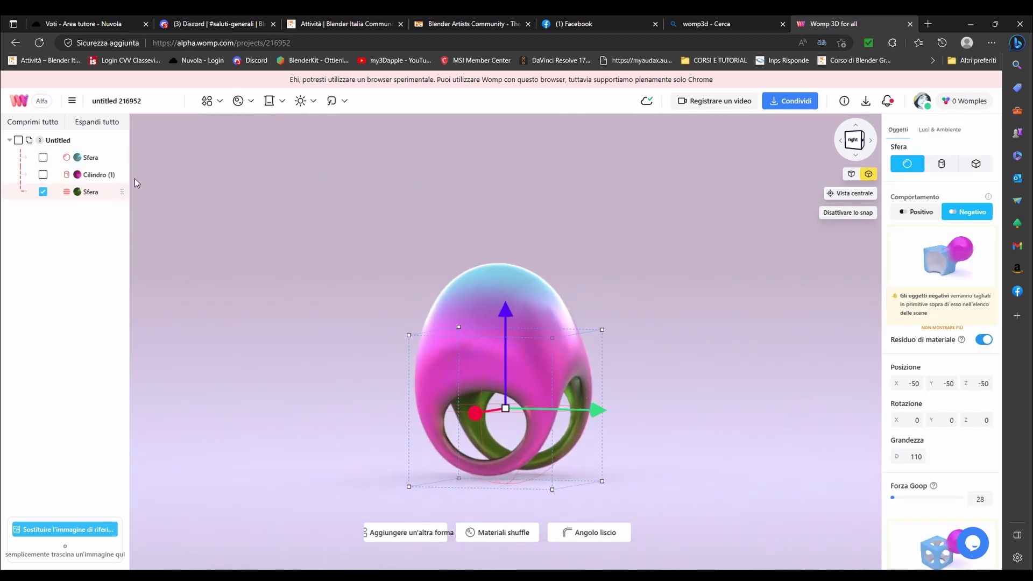
{"action": "left_click", "coordinate": [97, 176]}
- Switch the blue top sphere to Negativo so it cuts into the rings
{"action": "left_click", "coordinate": [42, 175]}
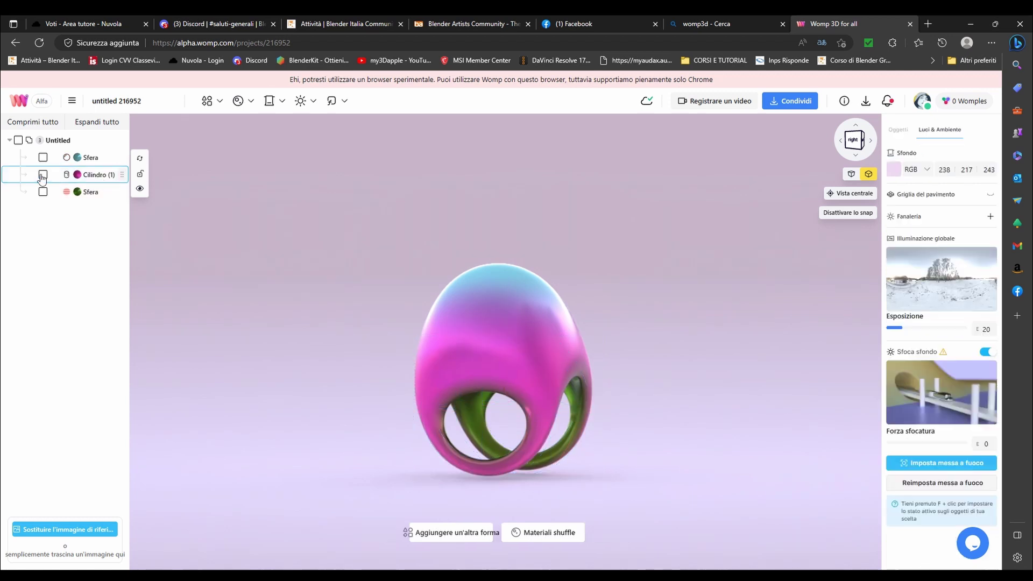
{"action": "left_click", "coordinate": [43, 175]}
{"action": "left_click", "coordinate": [90, 157]}
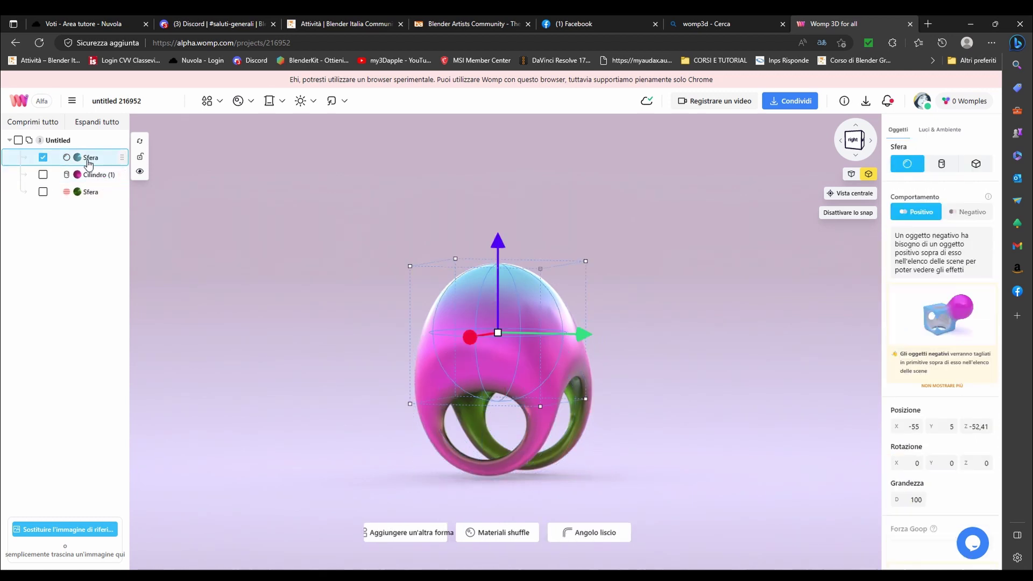
{"action": "left_click", "coordinate": [123, 158]}
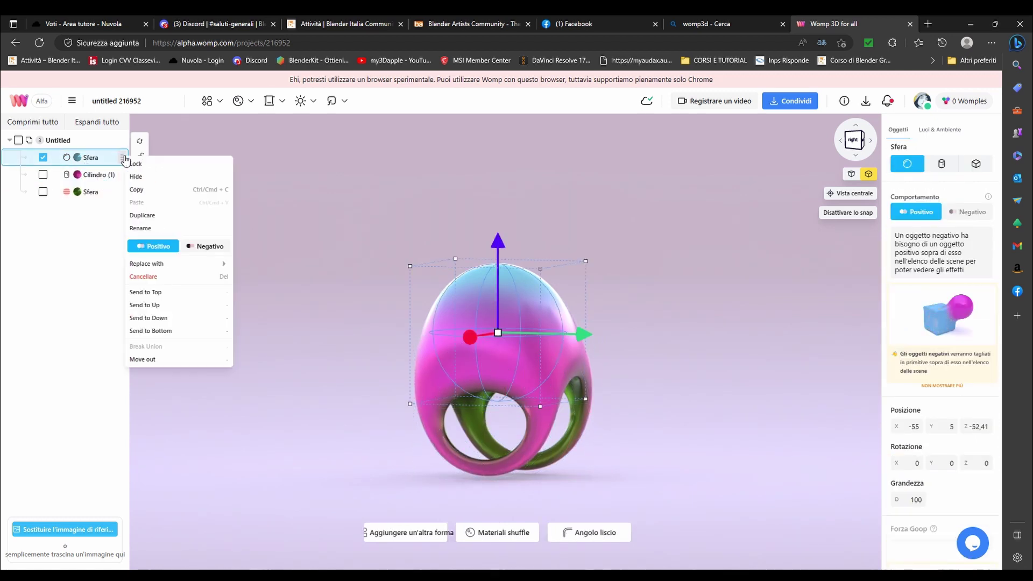
{"action": "left_click", "coordinate": [199, 248]}
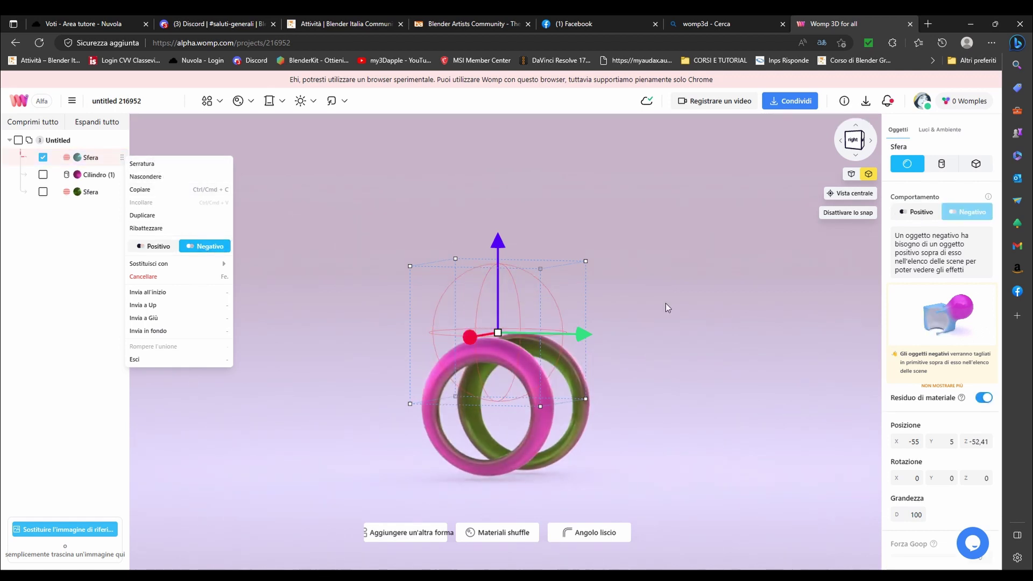
- Compare solid versus cutter, keep Negativo, and lower the sphere slightly
{"action": "scroll", "coordinate": [591, 422], "scroll_direction": "up", "scroll_amount": 1}
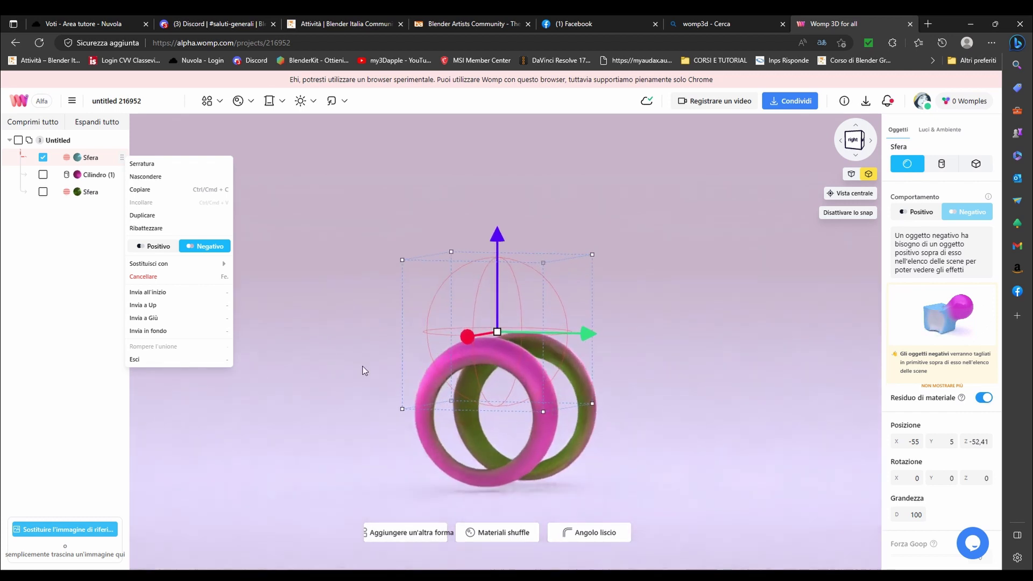
{"action": "left_click", "coordinate": [156, 248]}
{"action": "left_click", "coordinate": [208, 247]}
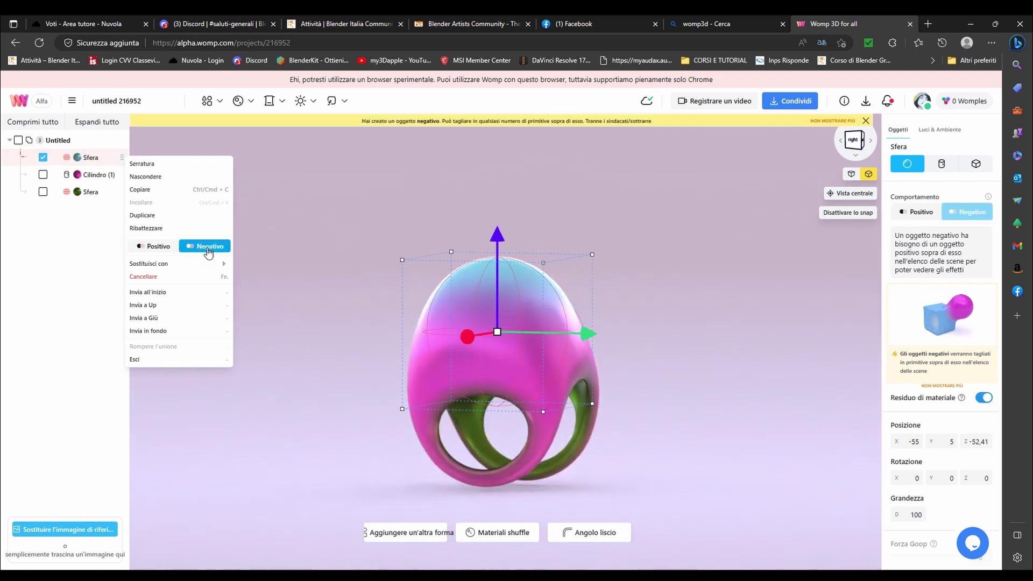
{"action": "left_click_drag", "start_coordinate": [495, 226], "coordinate": [497, 272]}
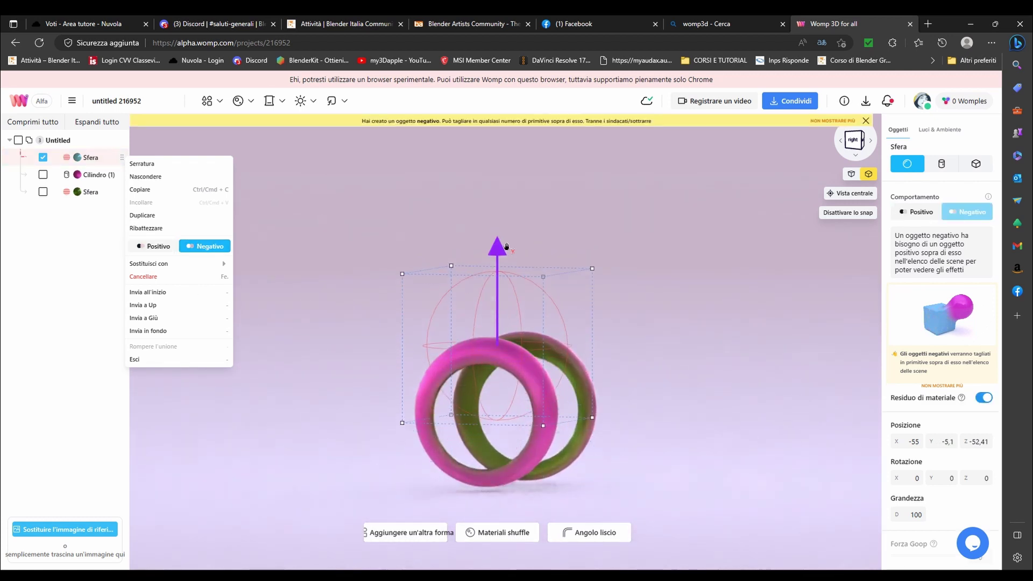
{"action": "left_click", "coordinate": [506, 251]}
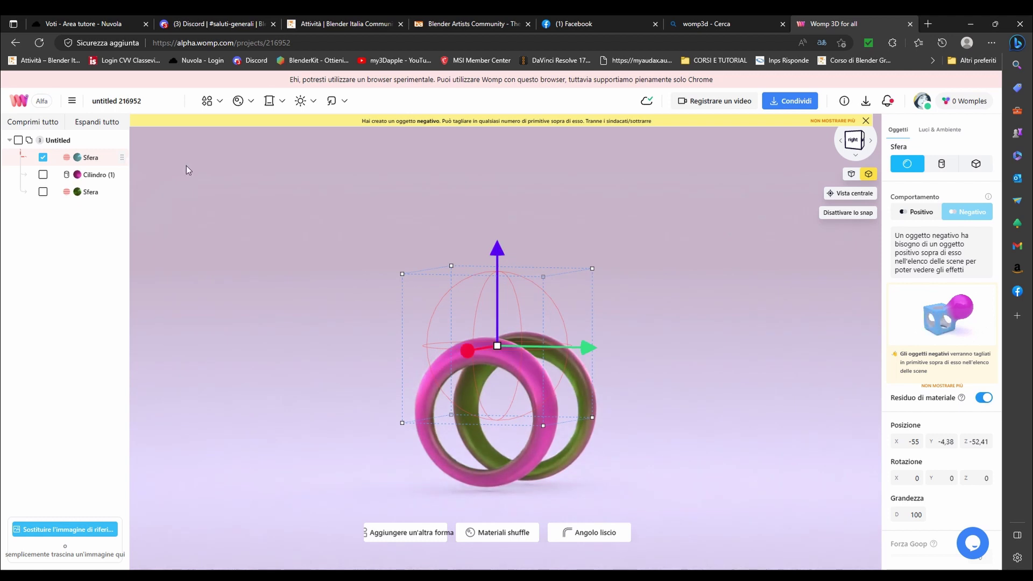
{"action": "left_click", "coordinate": [122, 159]}
- Make the sphere Positivo, replace it with a cube, then raise and narrow it
{"action": "left_click", "coordinate": [143, 249]}
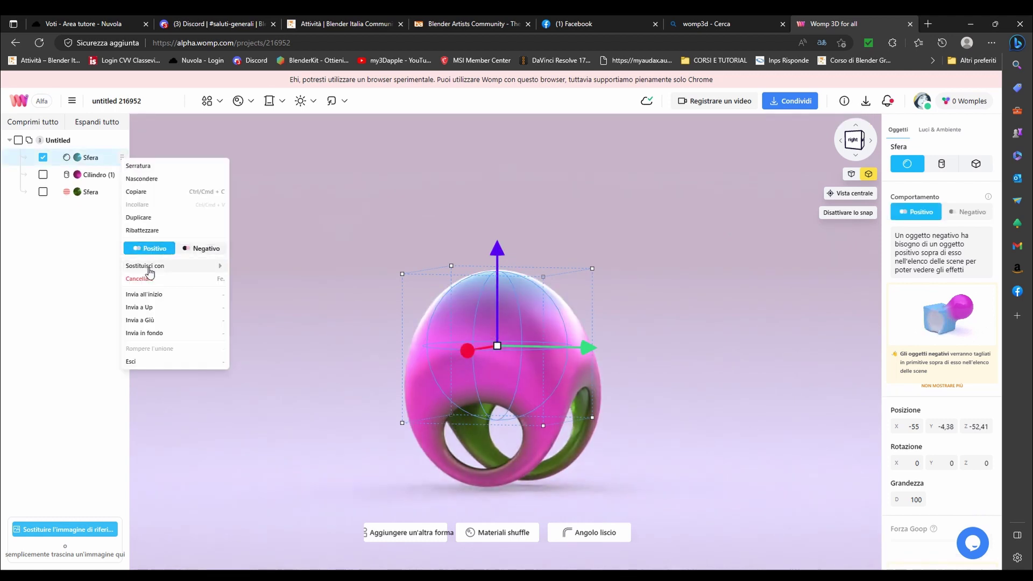
{"action": "left_click", "coordinate": [263, 295]}
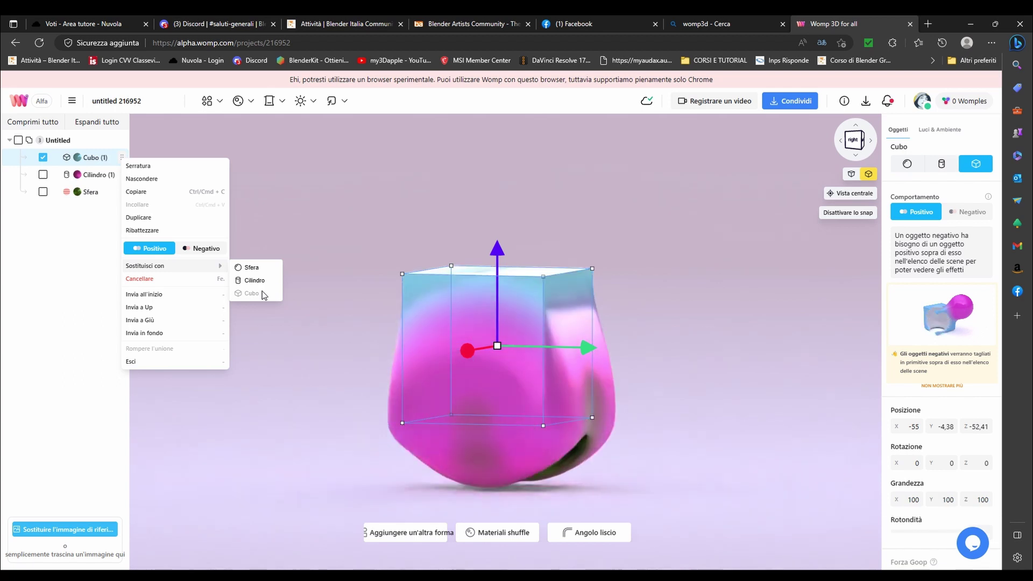
{"action": "left_click_drag", "start_coordinate": [497, 252], "coordinate": [498, 169]}
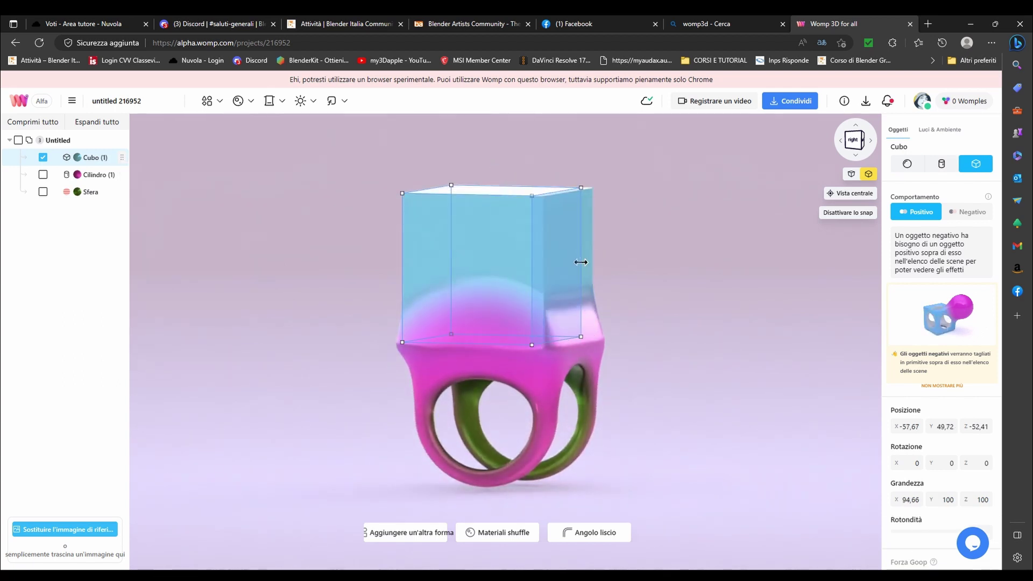
{"action": "left_click_drag", "start_coordinate": [581, 262], "coordinate": [563, 262]}
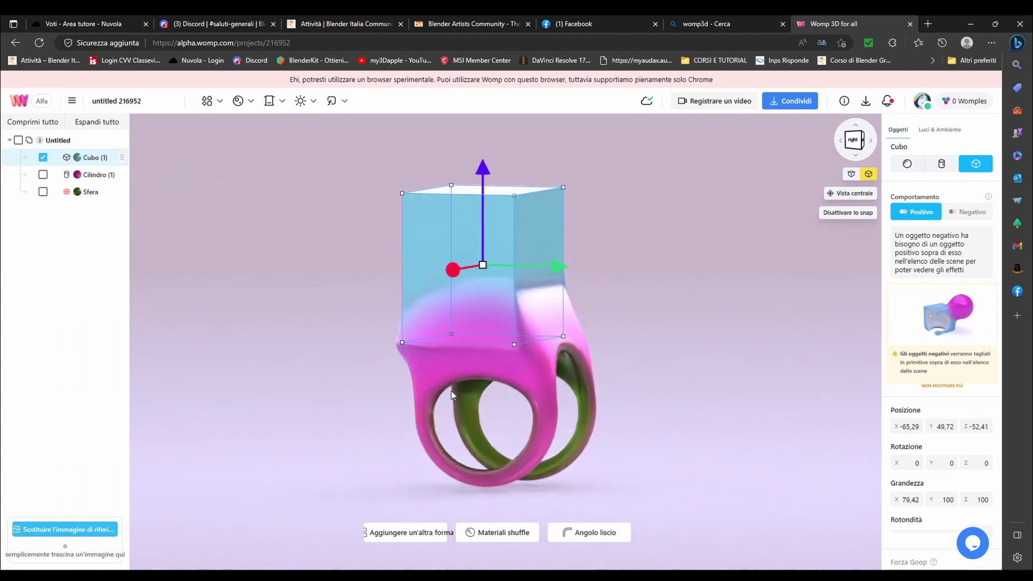
- Slide the narrowed cube sideways so it sits centred over the pink band
{"action": "mouse_move", "coordinate": [452, 396]}
{"action": "left_mouse_down"}
{"action": "mouse_move", "coordinate": [515, 396]}
{"action": "mouse_move", "coordinate": [489, 398]}
{"action": "left_mouse_up"}
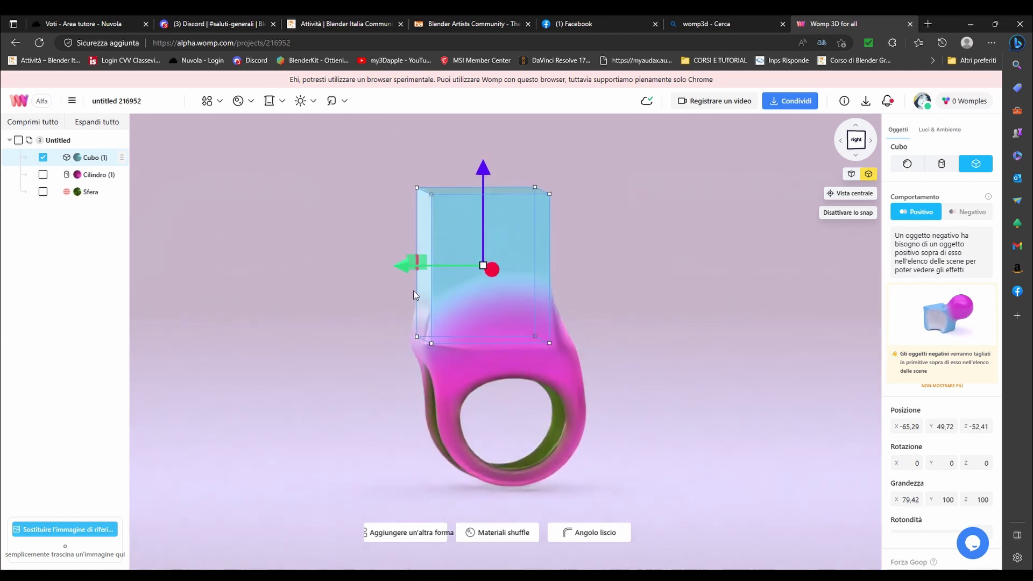
{"action": "left_click_drag", "start_coordinate": [400, 265], "coordinate": [419, 267]}
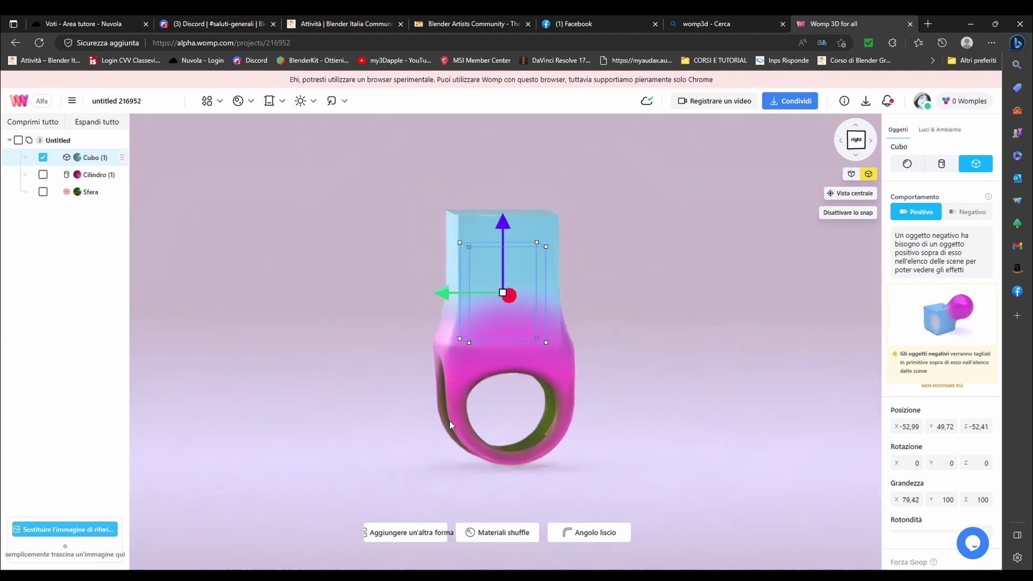
{"action": "scroll", "coordinate": [450, 421], "scroll_direction": "down", "scroll_amount": 3}
{"action": "scroll", "coordinate": [446, 427], "scroll_direction": "down", "scroll_amount": 3}
{"action": "scroll", "coordinate": [544, 417], "scroll_direction": "up", "scroll_amount": 4}
{"action": "mouse_move", "coordinate": [545, 417]}
{"action": "left_mouse_down"}
{"action": "mouse_move", "coordinate": [680, 414]}
{"action": "mouse_move", "coordinate": [595, 416]}
{"action": "mouse_move", "coordinate": [637, 415]}
{"action": "left_mouse_up"}
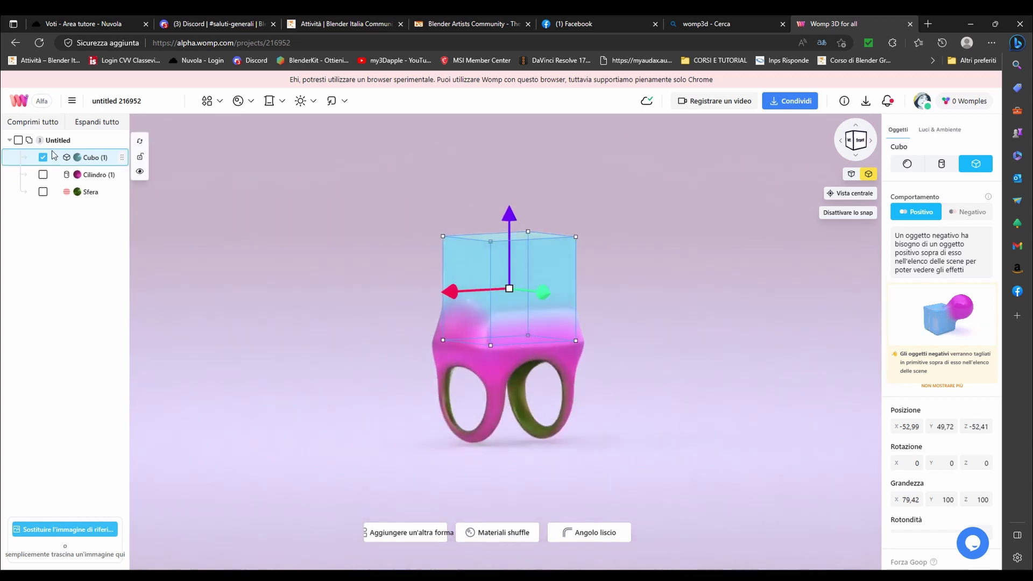
{"action": "left_click", "coordinate": [121, 158]}
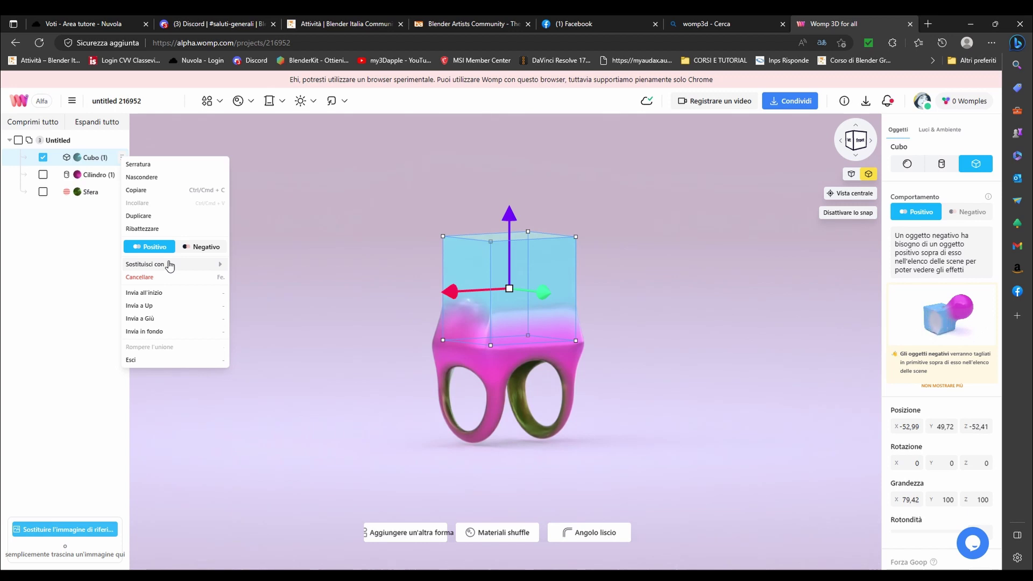
{"action": "mouse_move", "coordinate": [161, 263]}
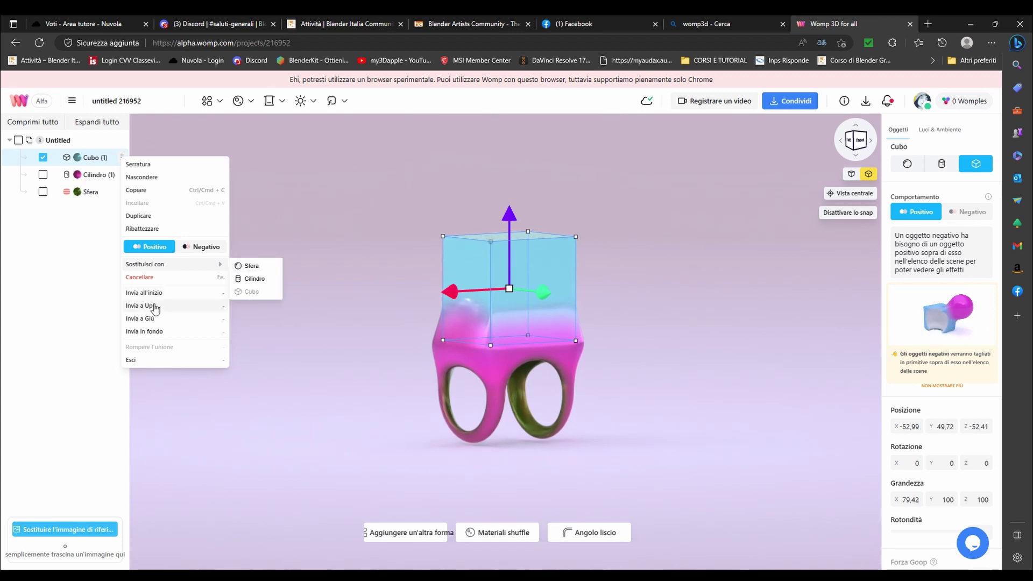
- Send Cubo (1) to the bottom of the scene list with Invia in fondo
{"action": "left_click", "coordinate": [162, 294]}
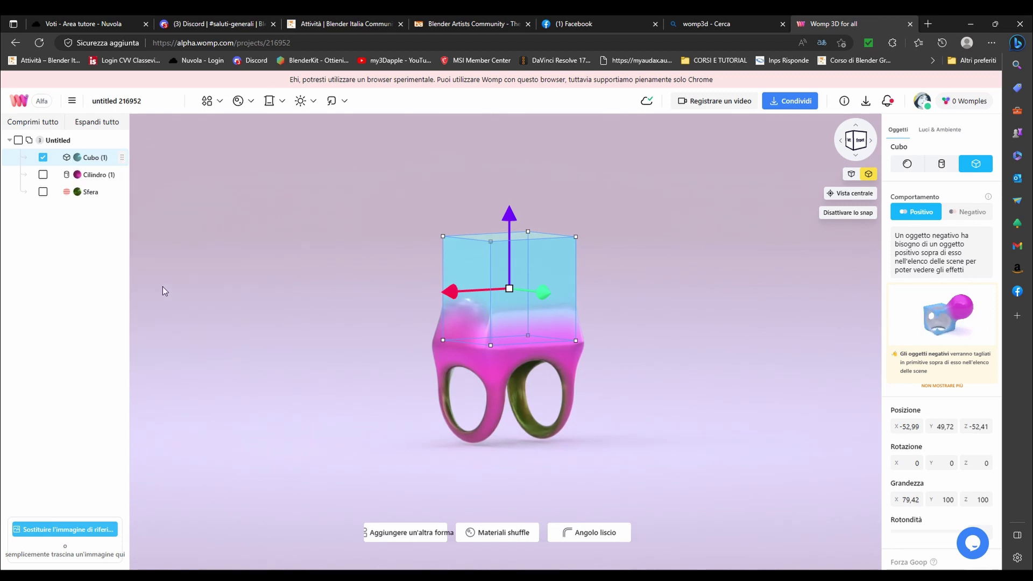
{"action": "left_click", "coordinate": [121, 157]}
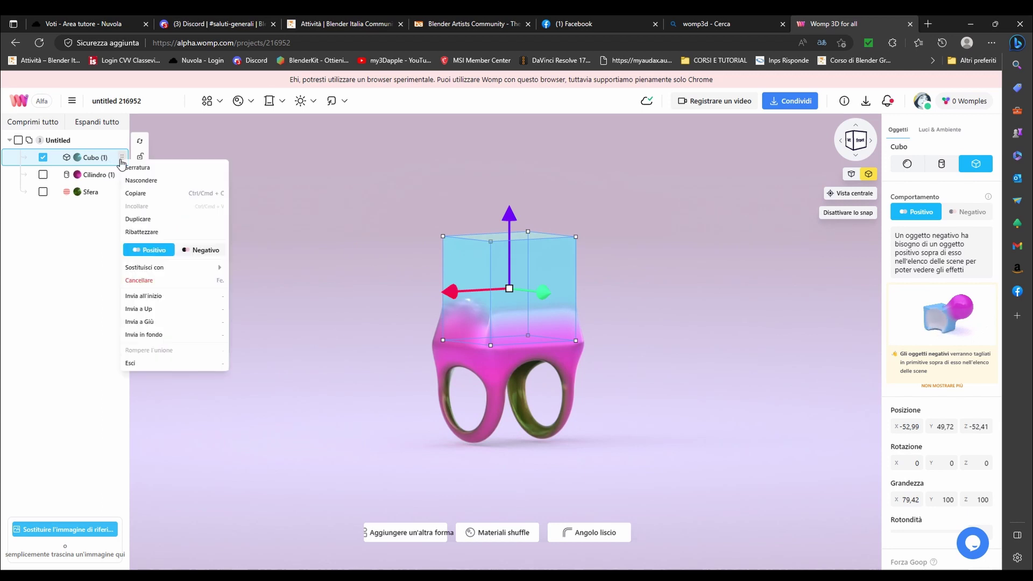
{"action": "left_click", "coordinate": [151, 335]}
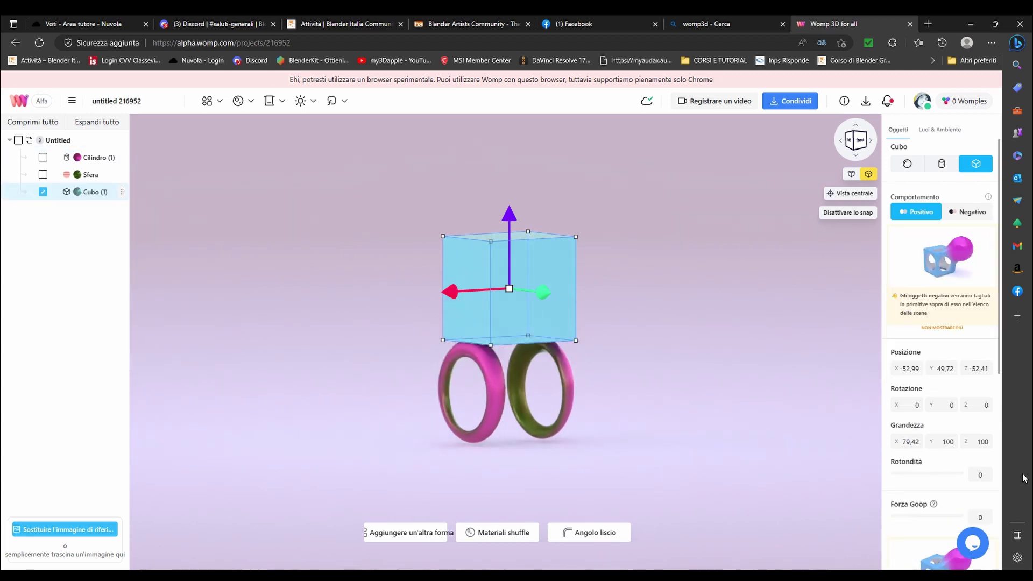
{"action": "scroll", "coordinate": [941, 376], "scroll_direction": "down", "scroll_amount": 3}
{"action": "scroll", "coordinate": [926, 329], "scroll_direction": "up", "scroll_amount": 2}
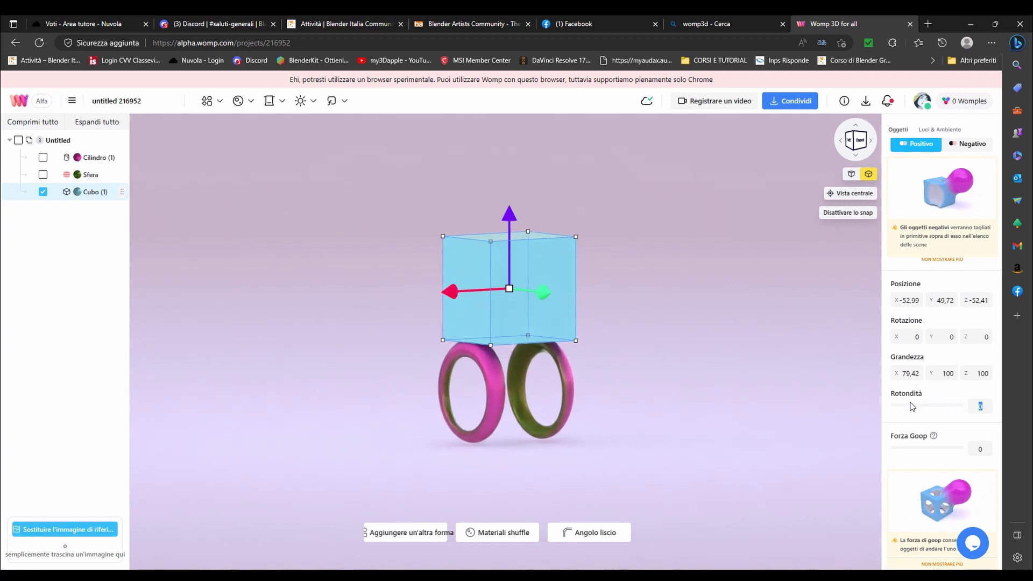
- Raise the cube's Rotondità to 100 and lower the rounded cube onto the rings
{"action": "mouse_move", "coordinate": [902, 411]}
{"action": "left_mouse_down"}
{"action": "mouse_move", "coordinate": [967, 410]}
{"action": "mouse_move", "coordinate": [921, 406]}
{"action": "left_mouse_up"}
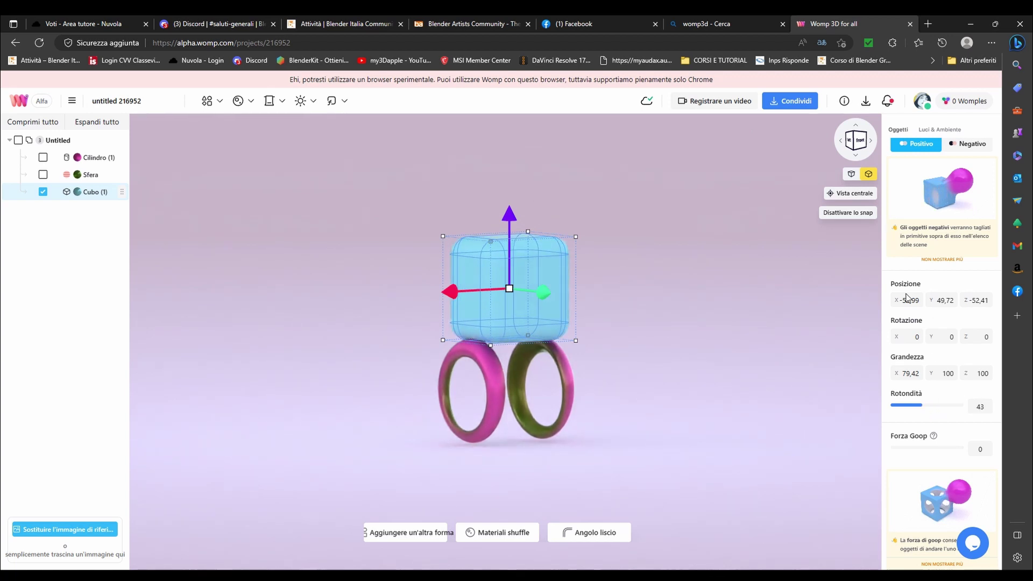
{"action": "mouse_move", "coordinate": [609, 414]}
{"action": "right_mouse_down"}
{"action": "mouse_move", "coordinate": [656, 439]}
{"action": "mouse_move", "coordinate": [723, 435]}
{"action": "right_mouse_up"}
{"action": "left_click_drag", "start_coordinate": [921, 406], "coordinate": [965, 406]}
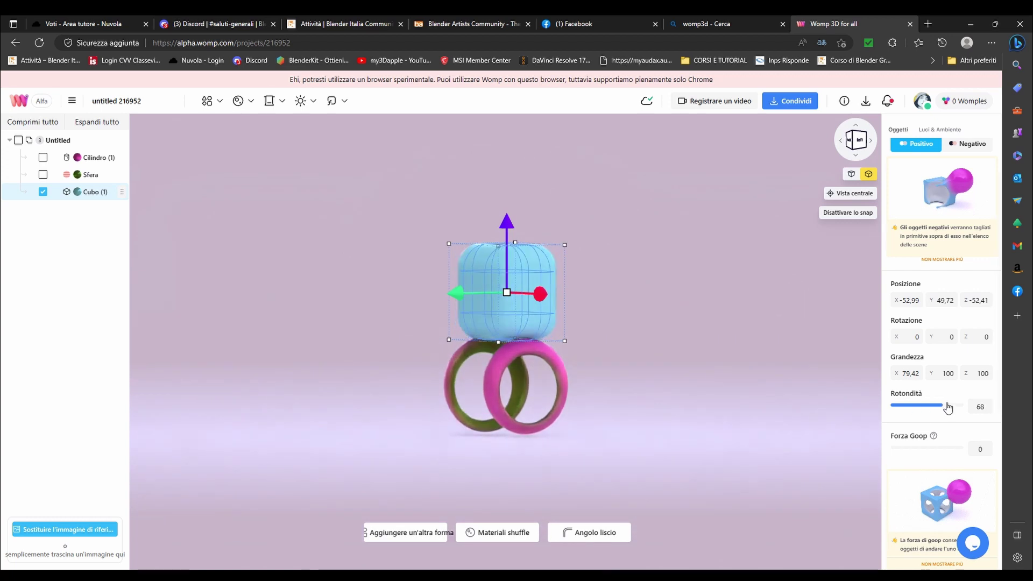
{"action": "left_click_drag", "start_coordinate": [507, 226], "coordinate": [454, 299]}
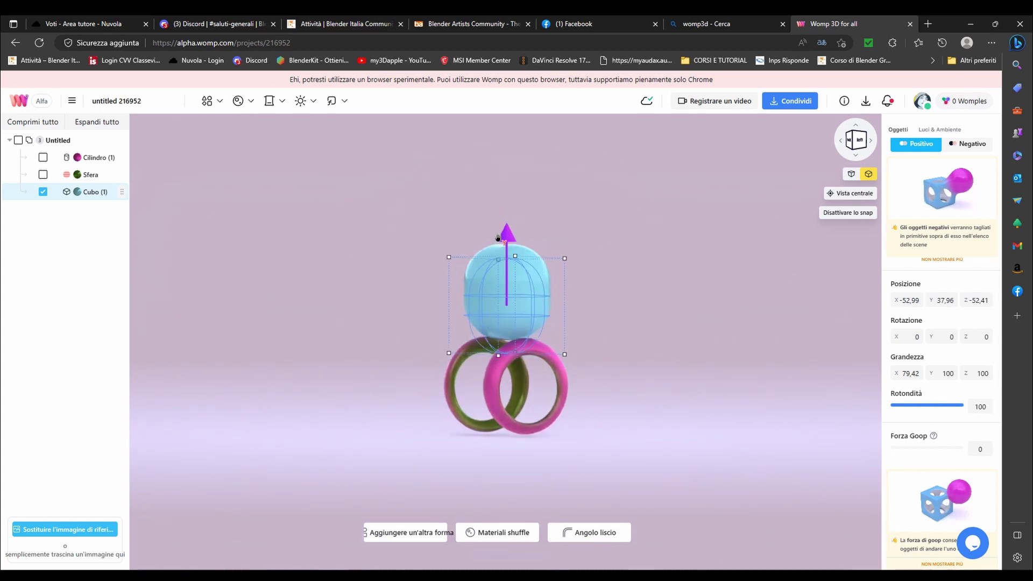
{"action": "left_click_drag", "start_coordinate": [430, 387], "coordinate": [753, 382]}
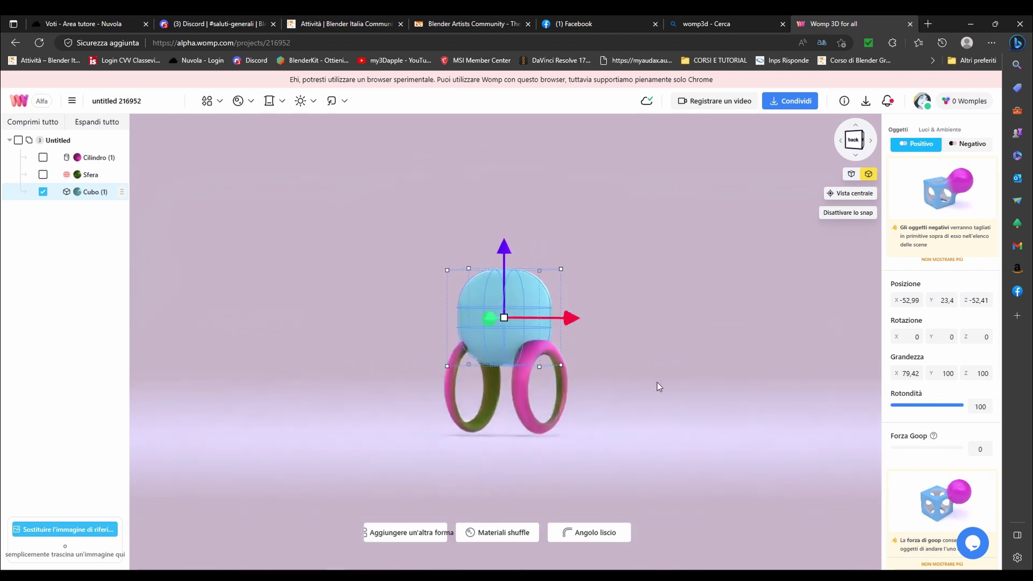
- Rotate the rounded cube about -89° on X and centre it above both rings
{"action": "mouse_move", "coordinate": [475, 378]}
{"action": "left_mouse_down"}
{"action": "mouse_move", "coordinate": [577, 392]}
{"action": "mouse_move", "coordinate": [527, 356]}
{"action": "left_mouse_up"}
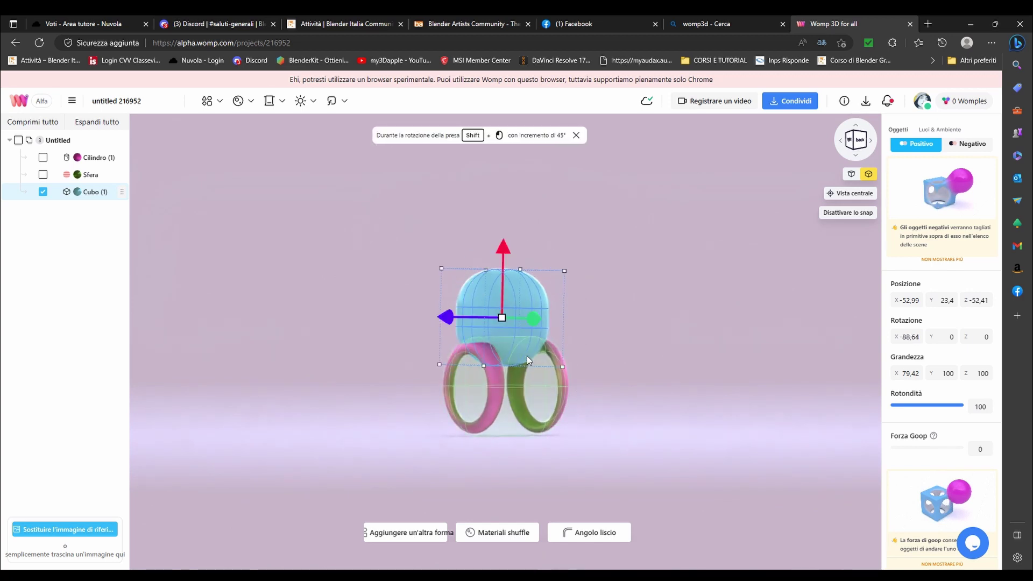
{"action": "left_click_drag", "start_coordinate": [533, 317], "coordinate": [539, 325]}
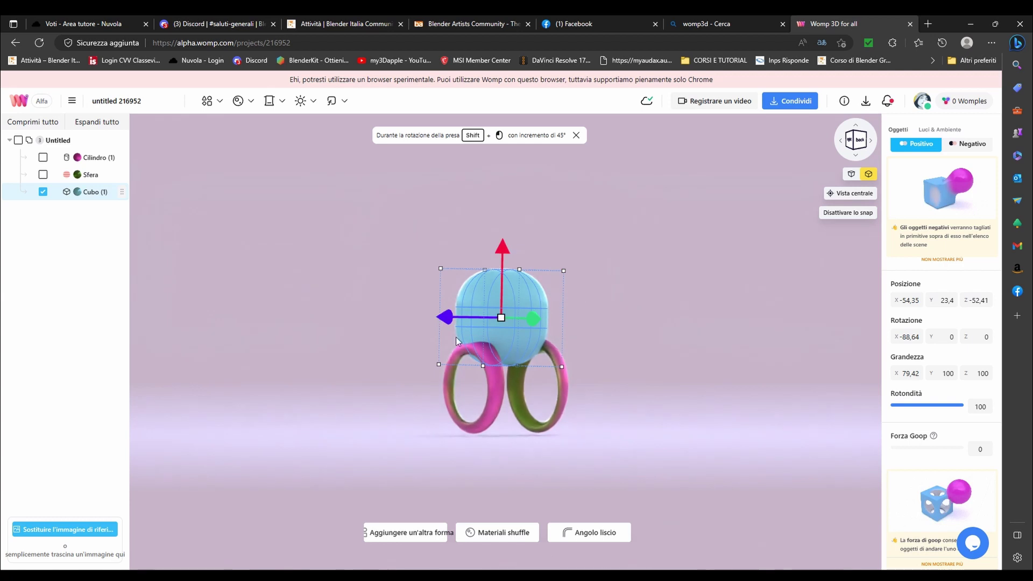
{"action": "left_click_drag", "start_coordinate": [425, 318], "coordinate": [442, 322]}
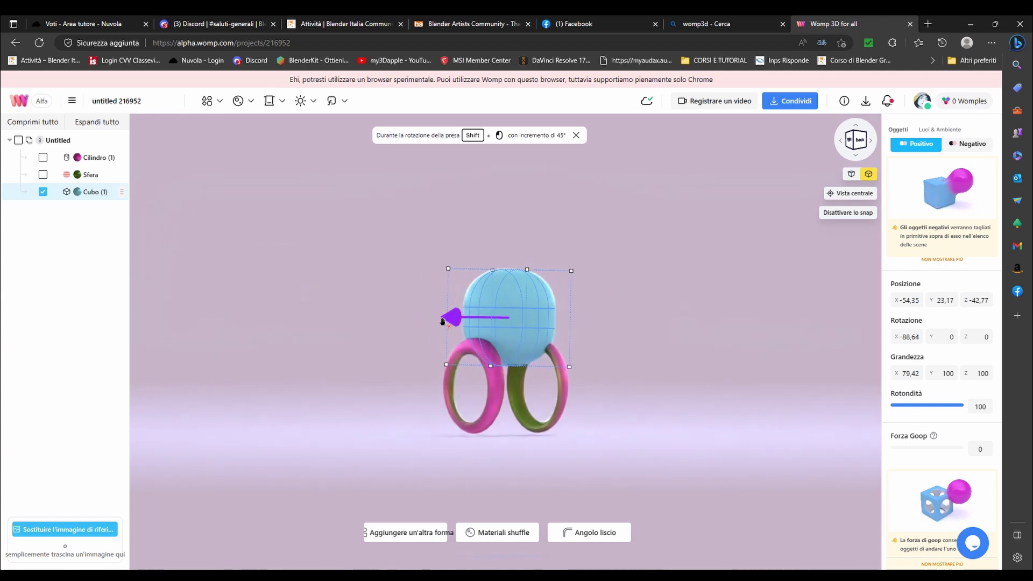
{"action": "left_click_drag", "start_coordinate": [630, 411], "coordinate": [497, 414]}
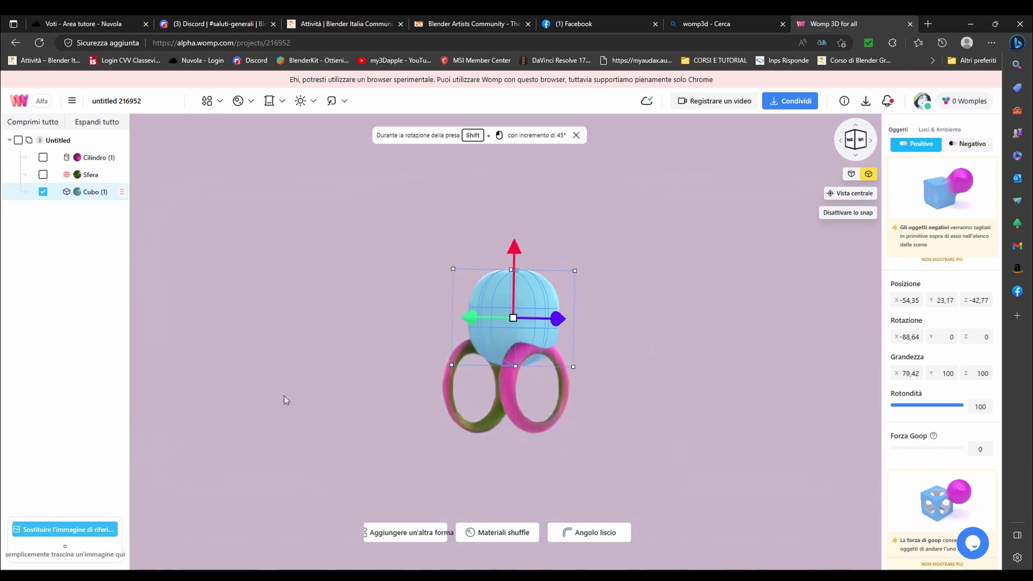
{"action": "scroll", "coordinate": [637, 369], "scroll_direction": "up", "scroll_amount": 5}
{"action": "scroll", "coordinate": [656, 383], "scroll_direction": "down", "scroll_amount": 5}
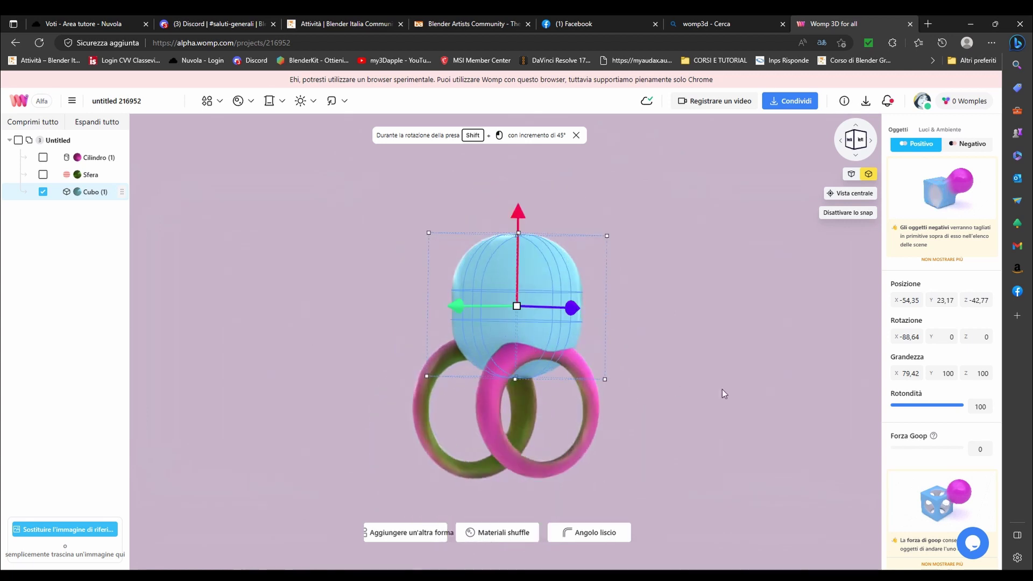
{"action": "left_click_drag", "start_coordinate": [722, 389], "coordinate": [780, 384]}
- Lift the blue cube above the rings to test goop blending, then lower it back with goop at 70
{"action": "scroll", "coordinate": [934, 450], "scroll_direction": "down", "scroll_amount": 2}
{"action": "left_click_drag", "start_coordinate": [915, 380], "coordinate": [971, 381]}
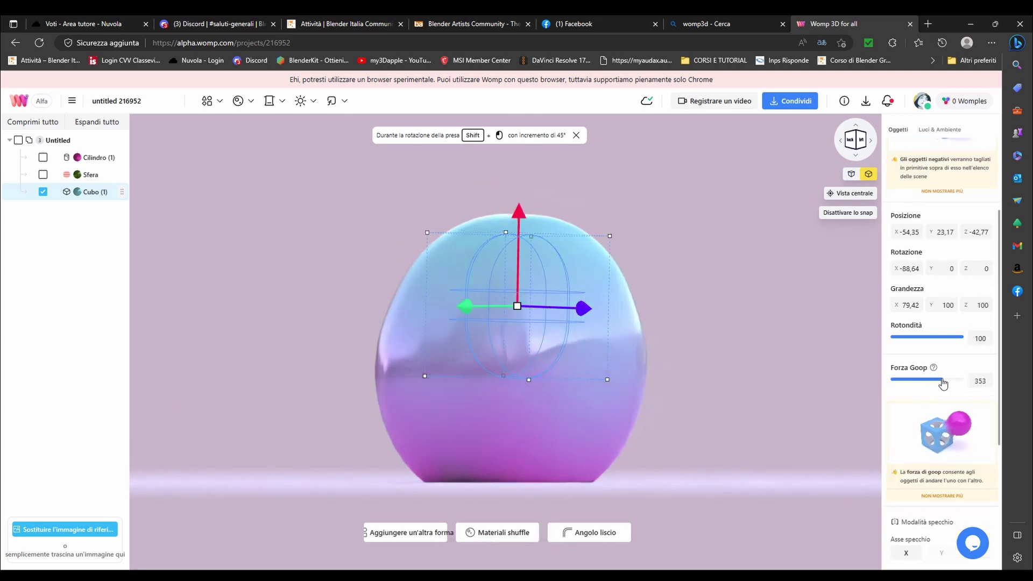
{"action": "scroll", "coordinate": [743, 412], "scroll_direction": "down", "scroll_amount": 3}
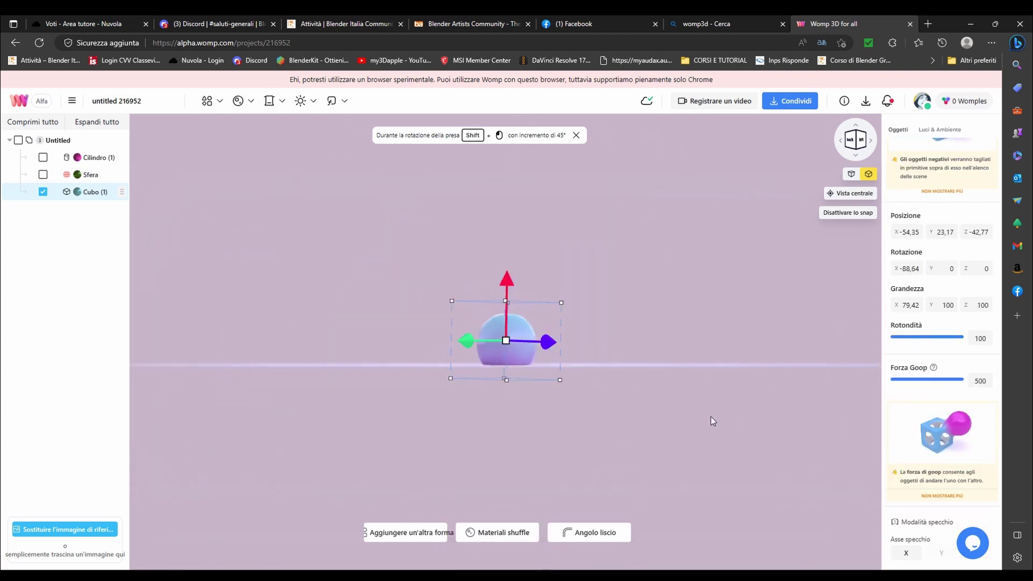
{"action": "mouse_move", "coordinate": [510, 257]}
{"action": "left_mouse_down"}
{"action": "mouse_move", "coordinate": [505, 173]}
{"action": "mouse_move", "coordinate": [535, 161]}
{"action": "left_mouse_up"}
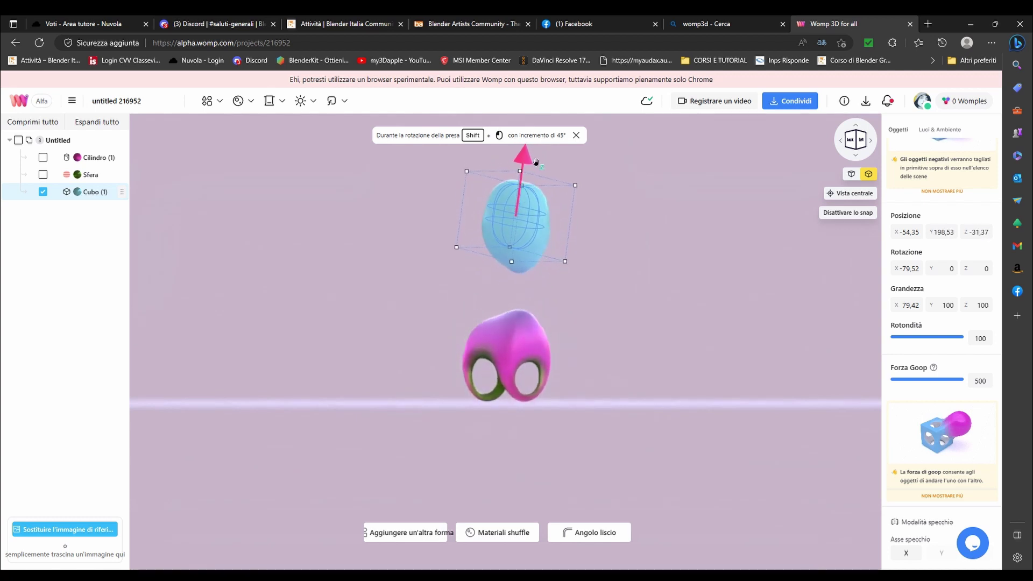
{"action": "left_click_drag", "start_coordinate": [536, 162], "coordinate": [532, 164]}
{"action": "left_click_drag", "start_coordinate": [945, 382], "coordinate": [910, 382]}
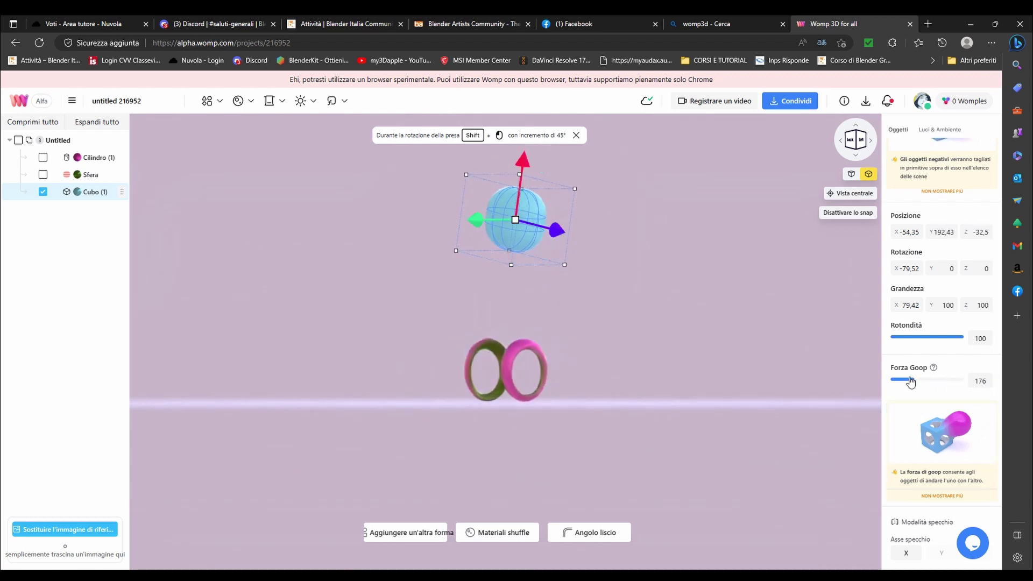
{"action": "left_click_drag", "start_coordinate": [516, 163], "coordinate": [514, 246]}
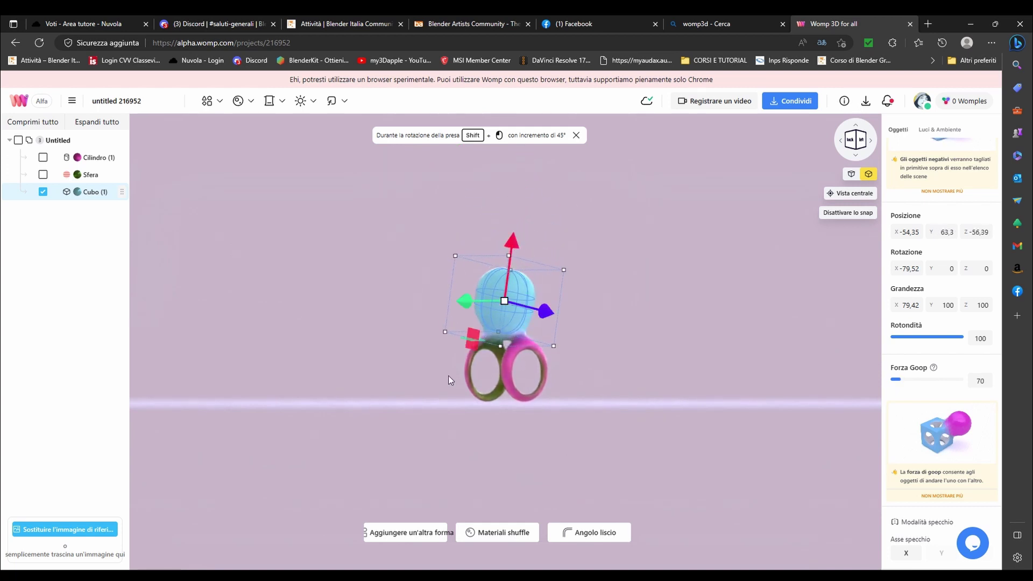
- Shift the blue cube along its axis and raise goop strength so it merges with the bands
{"action": "scroll", "coordinate": [531, 401], "scroll_direction": "up", "scroll_amount": 5}
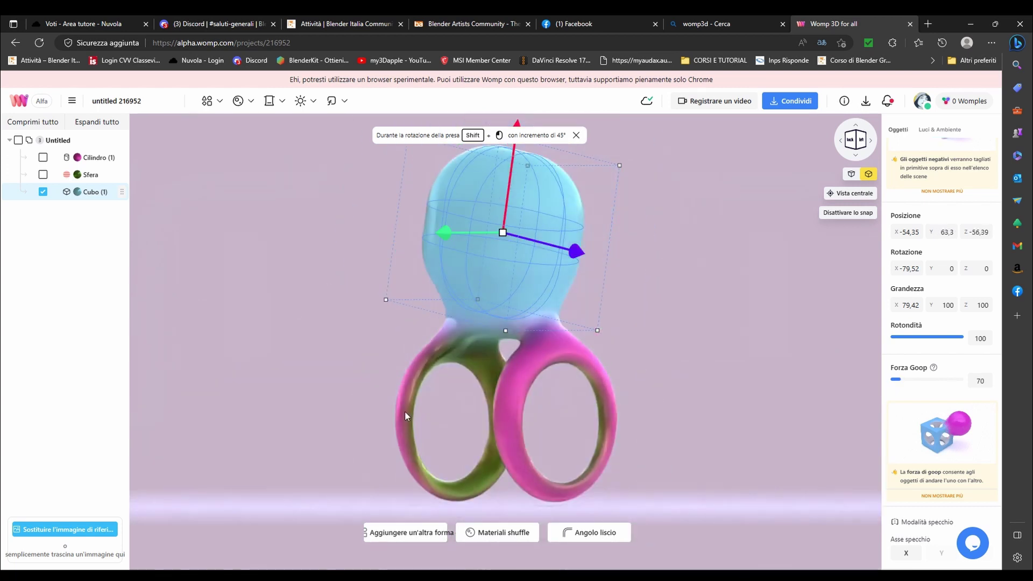
{"action": "mouse_move", "coordinate": [405, 411]}
{"action": "right_mouse_down"}
{"action": "mouse_move", "coordinate": [679, 411]}
{"action": "mouse_move", "coordinate": [580, 413]}
{"action": "right_mouse_up"}
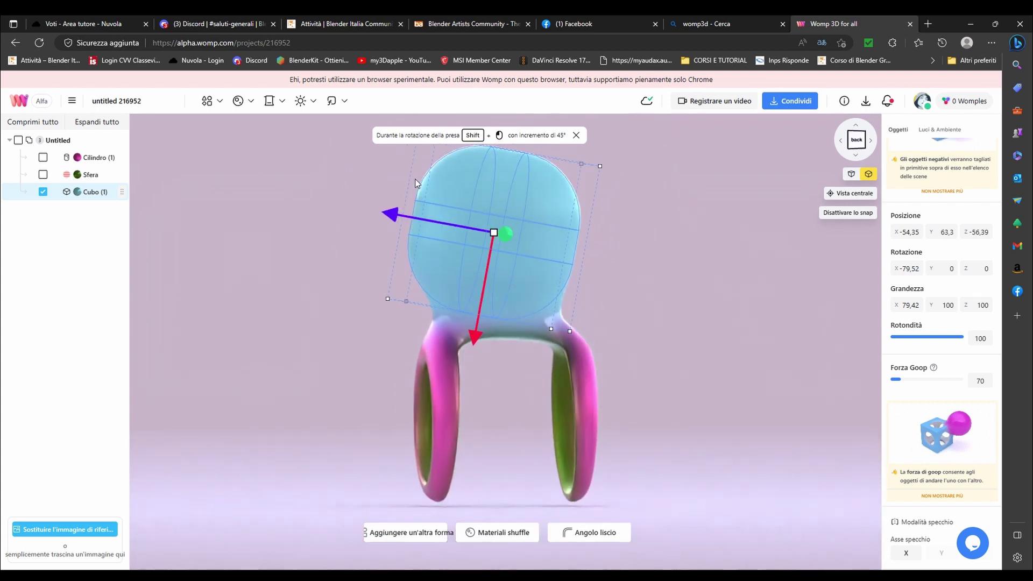
{"action": "left_click_drag", "start_coordinate": [392, 214], "coordinate": [406, 217]}
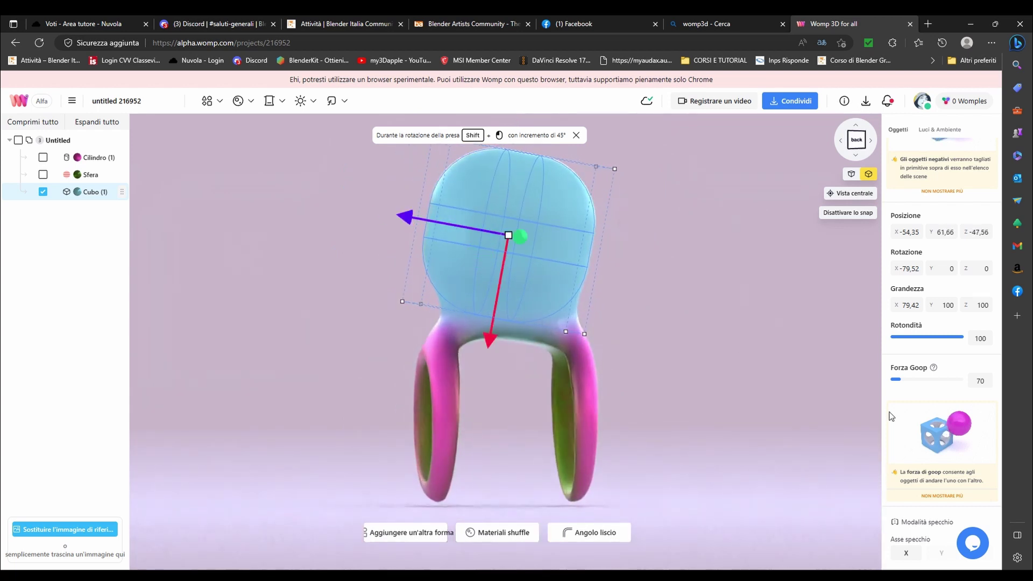
{"action": "mouse_move", "coordinate": [898, 383]}
{"action": "left_mouse_down"}
{"action": "mouse_move", "coordinate": [881, 384]}
{"action": "mouse_move", "coordinate": [905, 385]}
{"action": "left_mouse_up"}
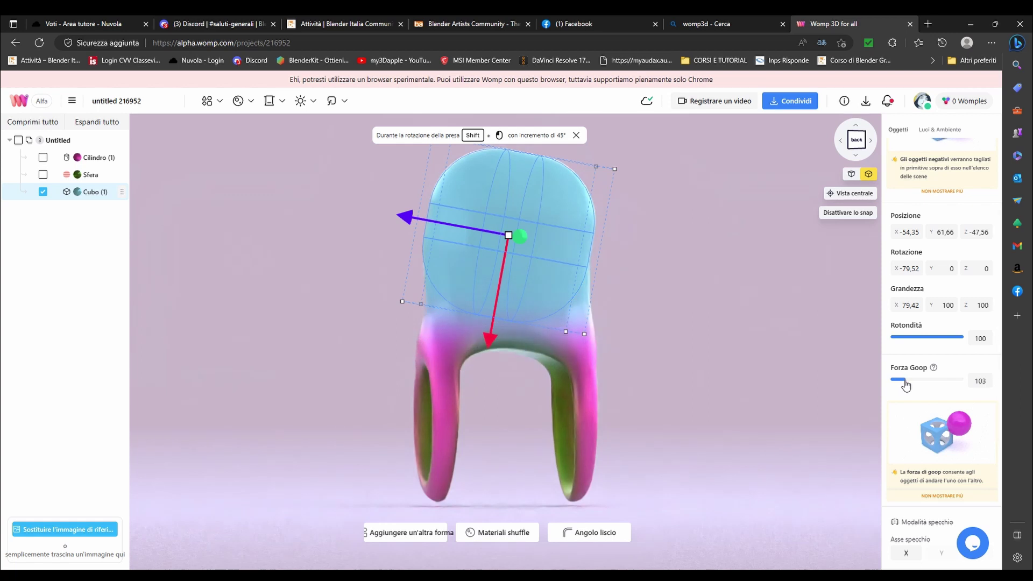
{"action": "left_click_drag", "start_coordinate": [488, 338], "coordinate": [485, 359]}
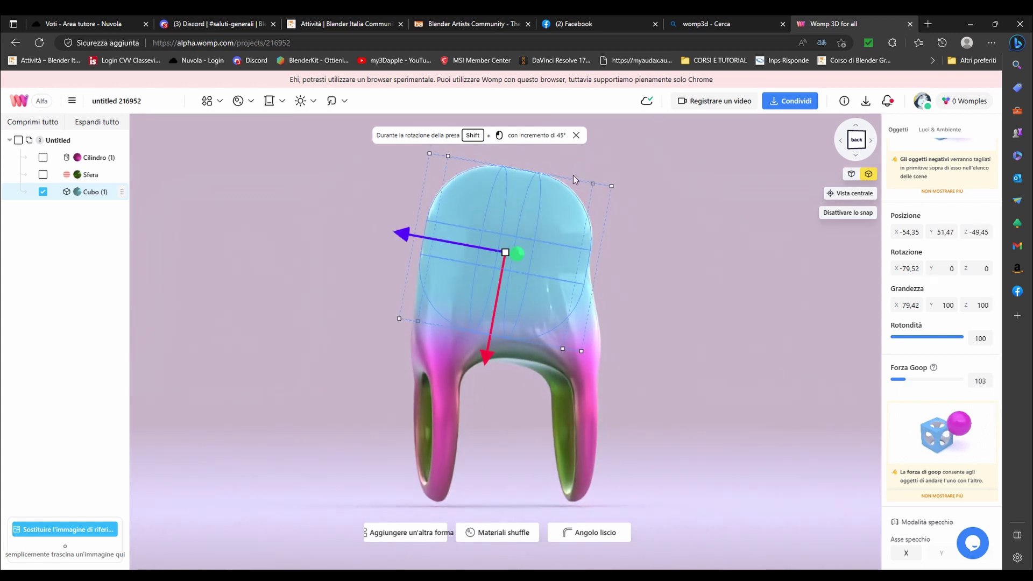
- Resize and reposition the blue cube over the bands, adjusting its height and sideways placement
{"action": "right_click_drag", "start_coordinate": [645, 379], "coordinate": [558, 288]}
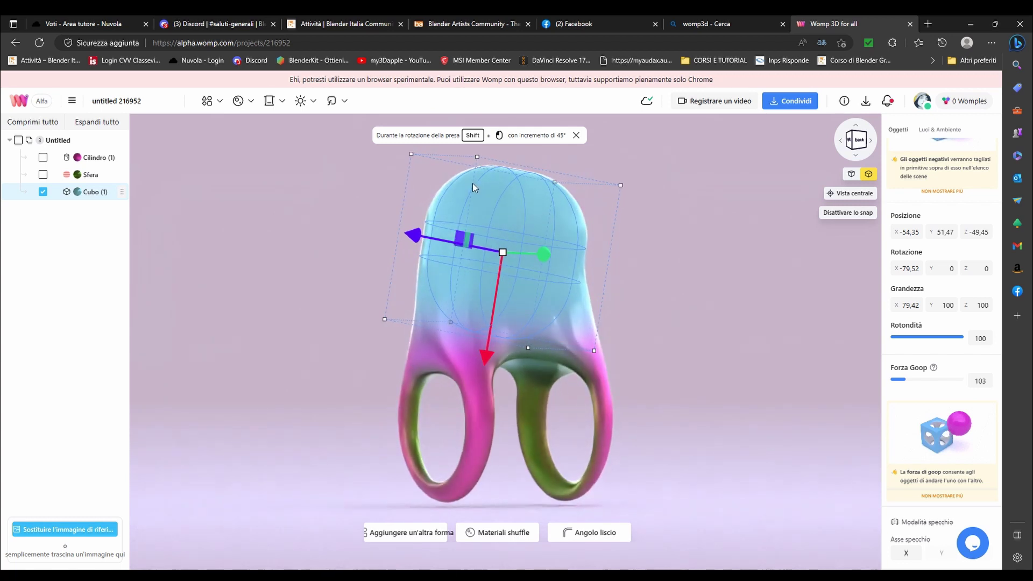
{"action": "left_click_drag", "start_coordinate": [473, 272], "coordinate": [475, 275]}
{"action": "left_click_drag", "start_coordinate": [463, 228], "coordinate": [470, 216]}
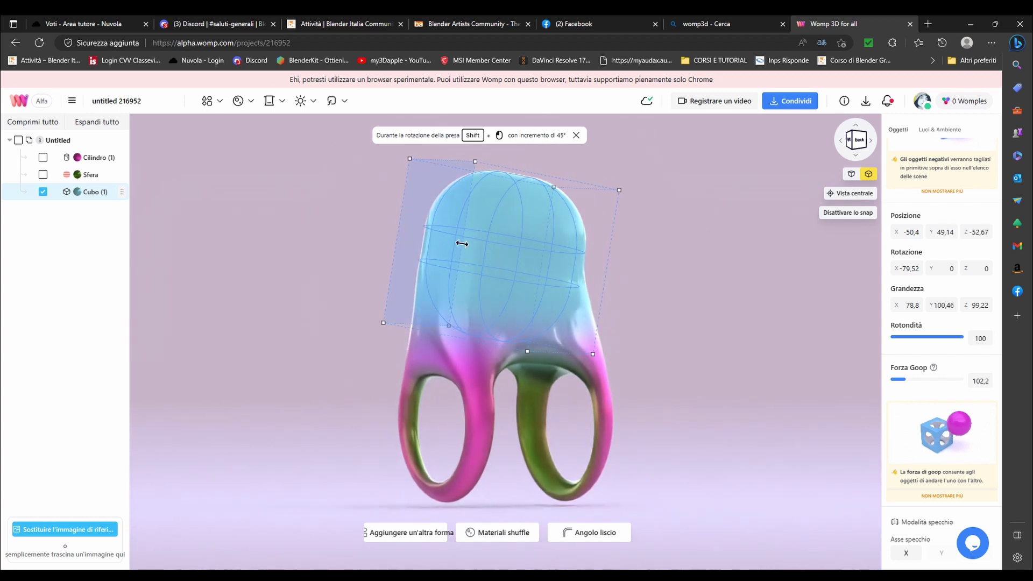
{"action": "mouse_move", "coordinate": [468, 148]}
{"action": "left_mouse_down"}
{"action": "mouse_move", "coordinate": [406, 198]}
{"action": "mouse_move", "coordinate": [524, 270]}
{"action": "left_mouse_up"}
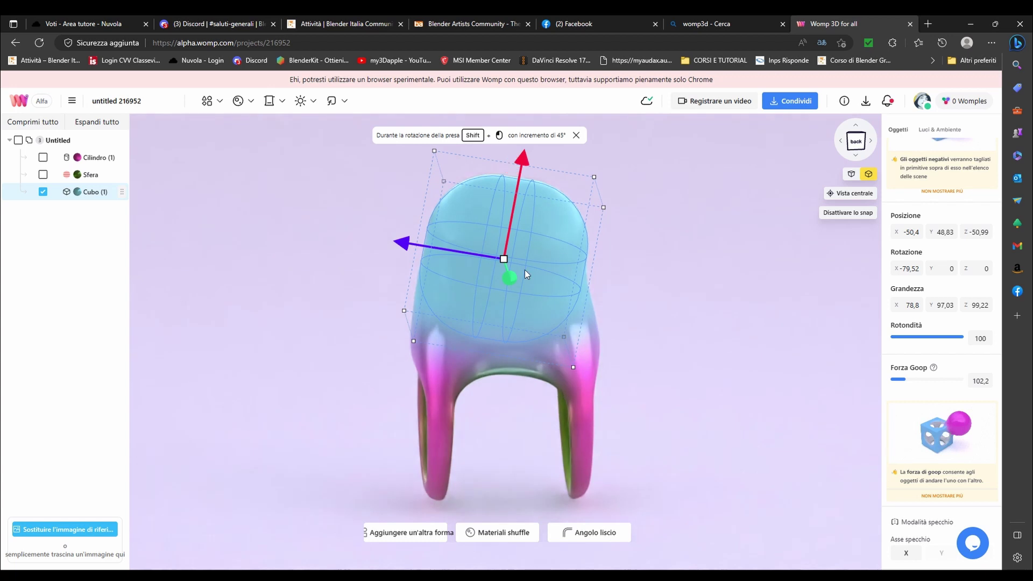
{"action": "scroll", "coordinate": [525, 283], "scroll_direction": "down", "scroll_amount": 1}
{"action": "scroll", "coordinate": [525, 283], "scroll_direction": "down", "scroll_amount": 3}
{"action": "mouse_move", "coordinate": [515, 234]}
{"action": "left_mouse_down"}
{"action": "mouse_move", "coordinate": [525, 203]}
{"action": "mouse_move", "coordinate": [544, 377]}
{"action": "mouse_move", "coordinate": [610, 363]}
{"action": "left_mouse_up"}
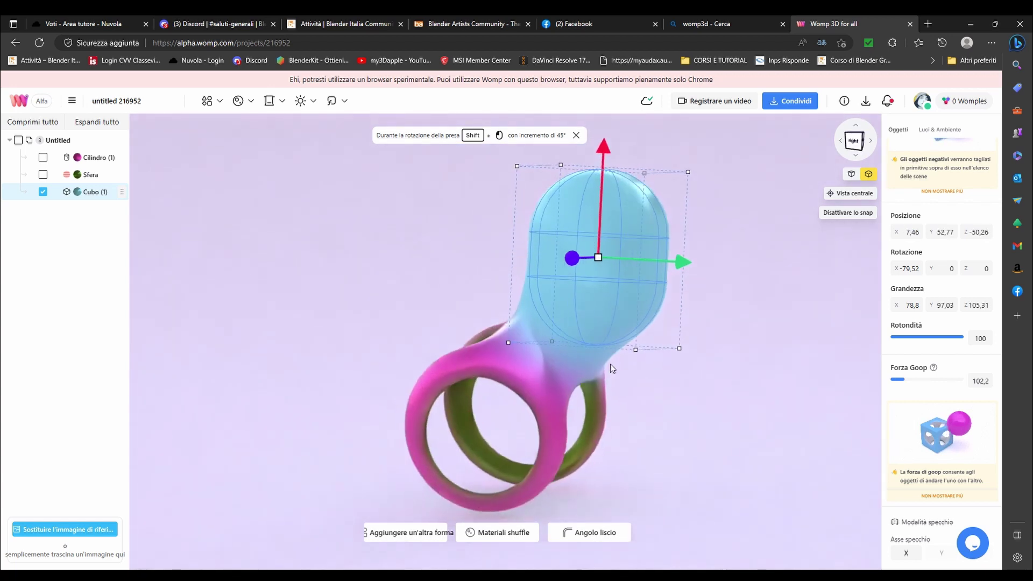
{"action": "left_click_drag", "start_coordinate": [613, 261], "coordinate": [576, 264]}
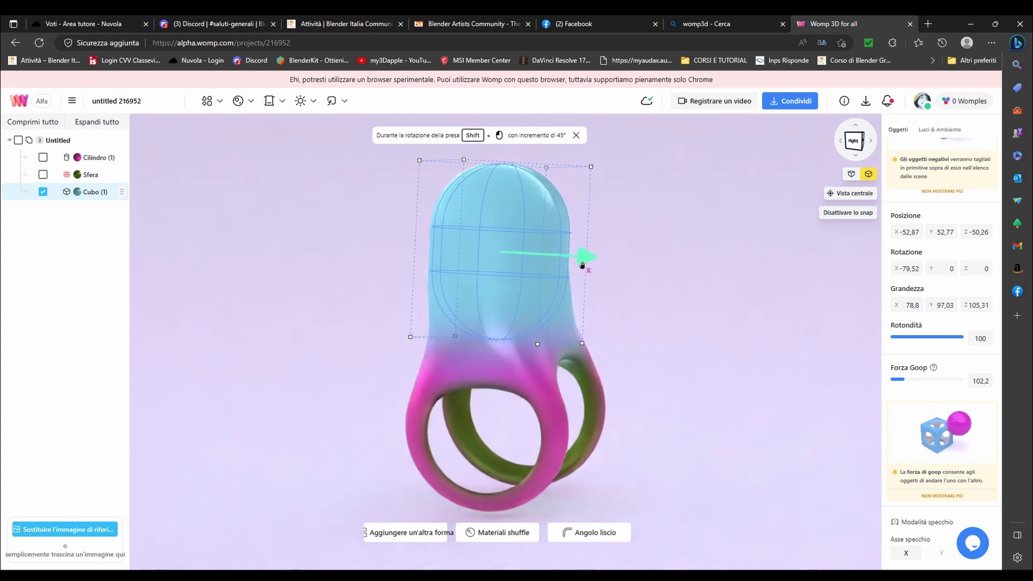
{"action": "left_click_drag", "start_coordinate": [462, 160], "coordinate": [464, 198]}
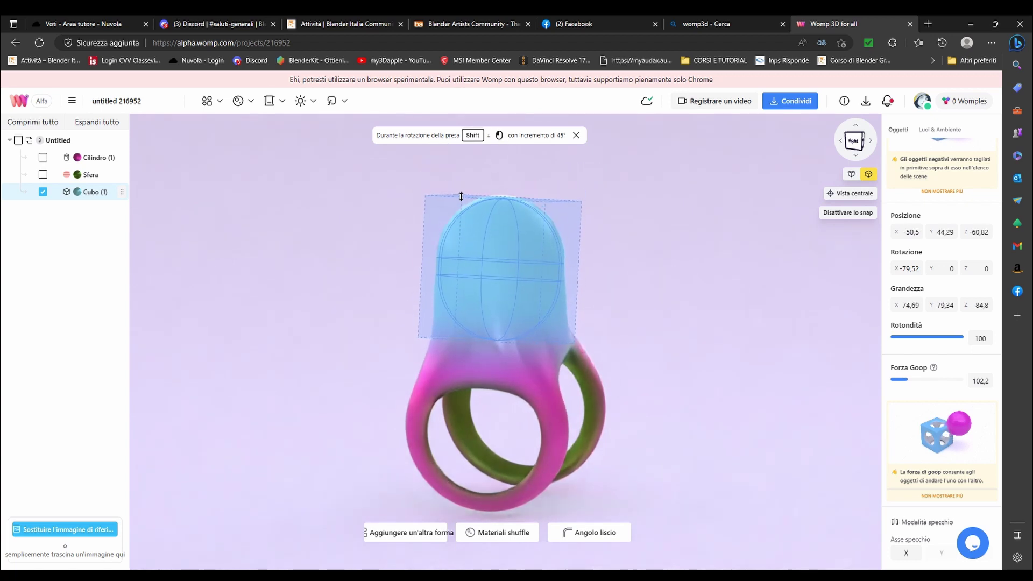
- Tilt the blue cube about ten degrees, enlarge it, and center it on the bands
{"action": "left_click_drag", "start_coordinate": [524, 350], "coordinate": [369, 313]}
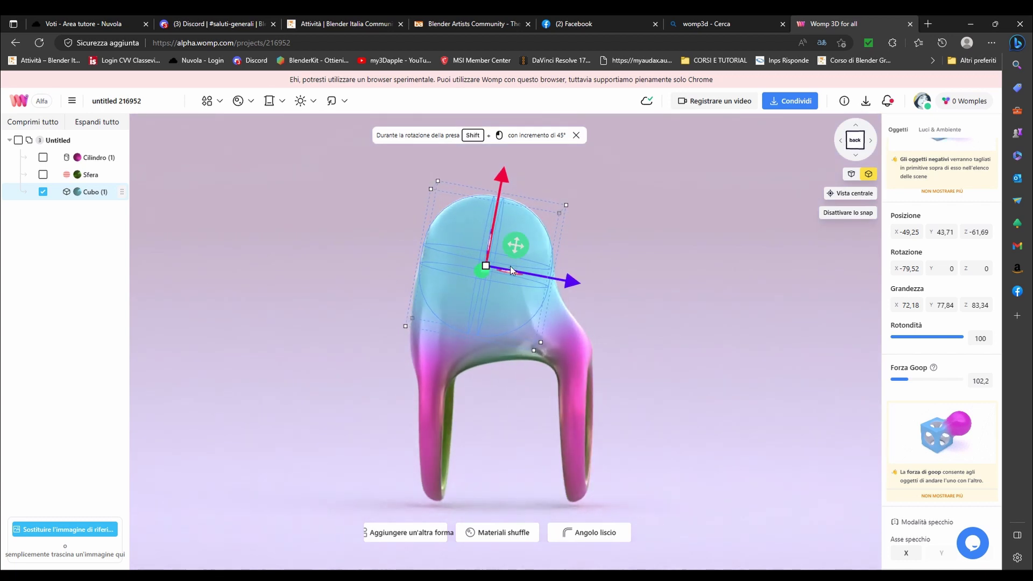
{"action": "left_click_drag", "start_coordinate": [510, 269], "coordinate": [534, 275]}
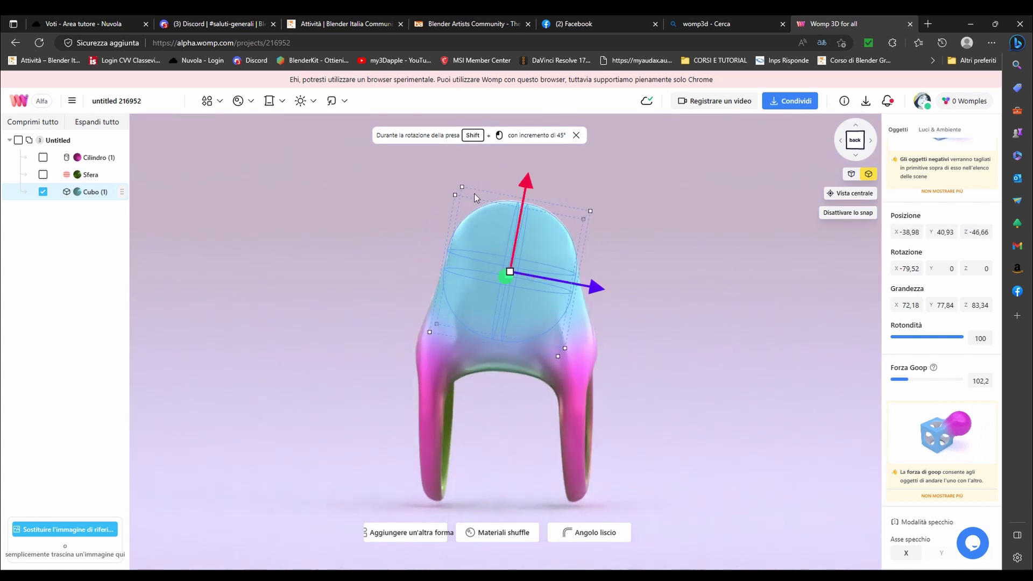
{"action": "left_click_drag", "start_coordinate": [445, 166], "coordinate": [425, 185]}
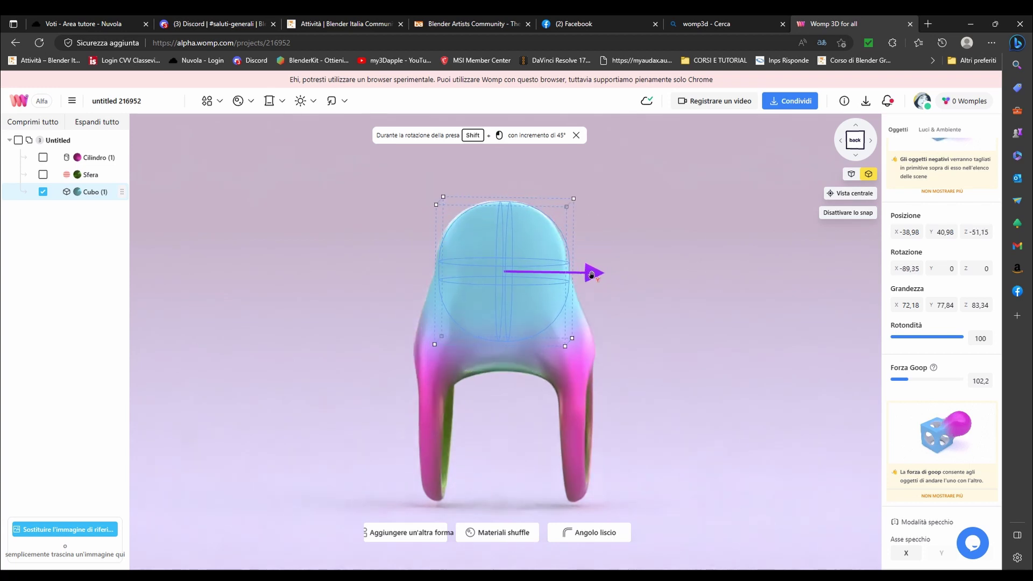
{"action": "left_click_drag", "start_coordinate": [574, 198], "coordinate": [586, 185]}
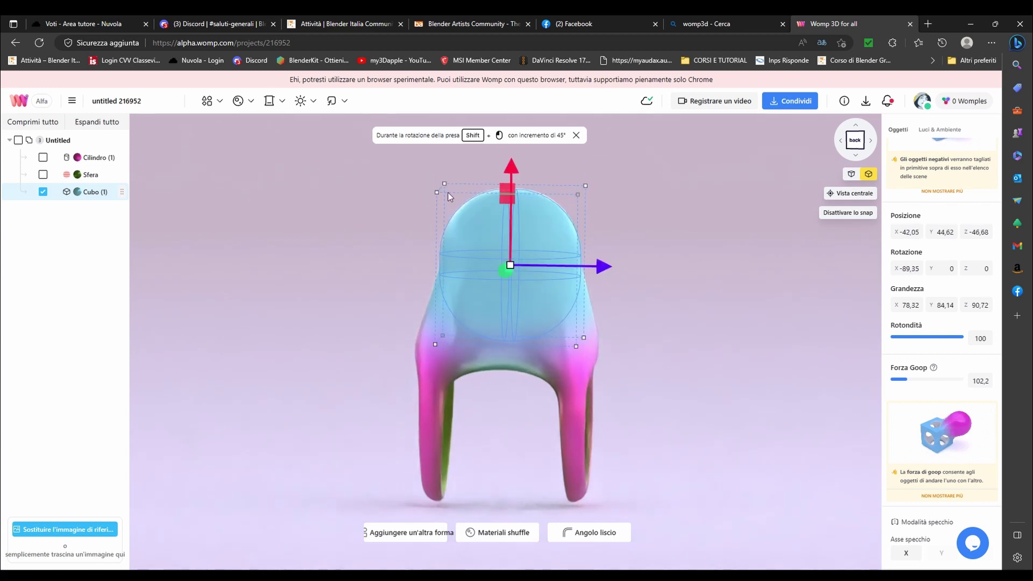
{"action": "left_click_drag", "start_coordinate": [443, 186], "coordinate": [427, 184]}
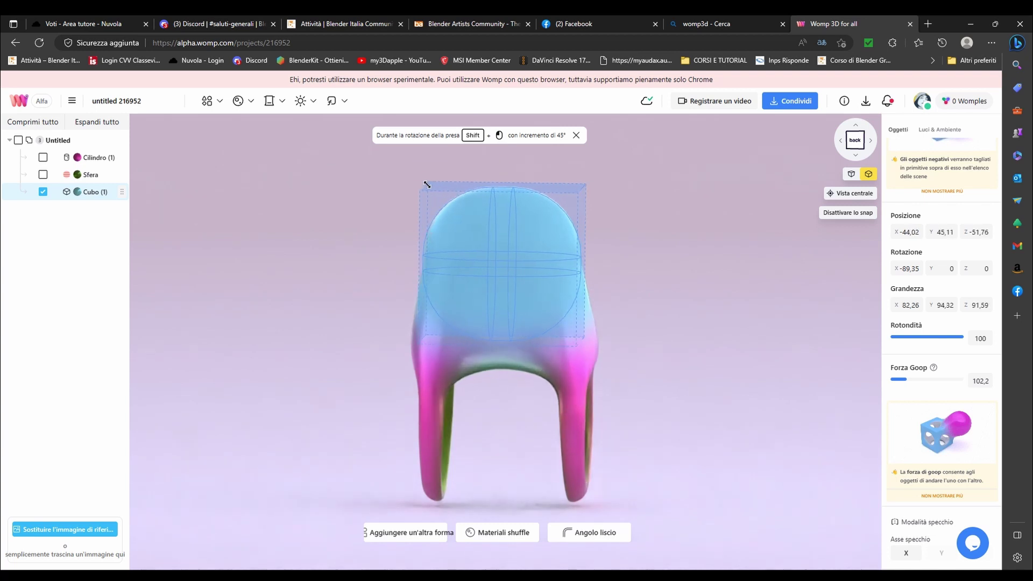
{"action": "mouse_move", "coordinate": [677, 329]}
{"action": "left_mouse_down"}
{"action": "mouse_move", "coordinate": [263, 346]}
{"action": "mouse_move", "coordinate": [337, 339]}
{"action": "left_mouse_up"}
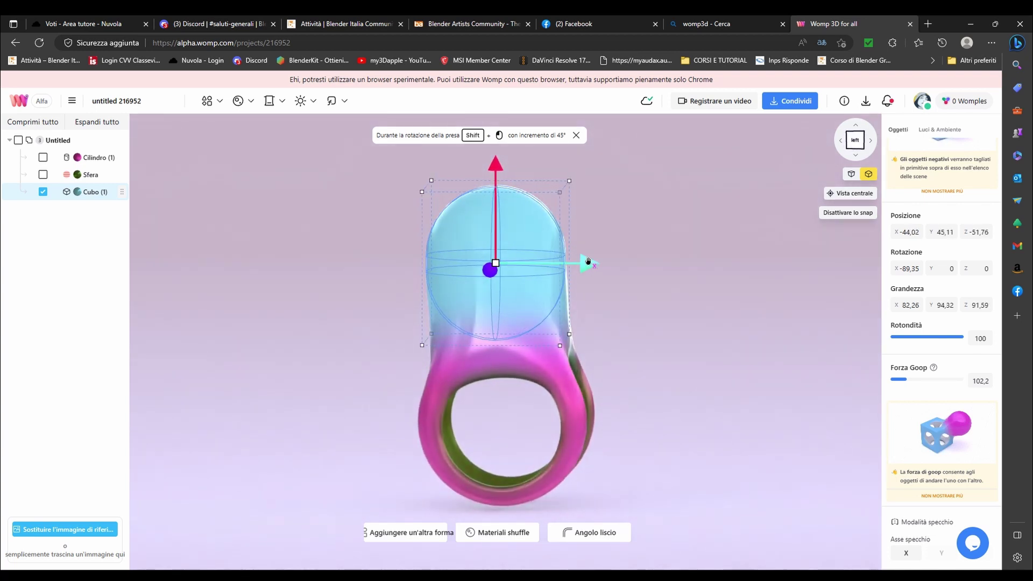
{"action": "left_click_drag", "start_coordinate": [588, 261], "coordinate": [594, 261]}
- Mirror the blue cube across the X axis and orbit to inspect both rings
{"action": "scroll", "coordinate": [914, 419], "scroll_direction": "down", "scroll_amount": 2}
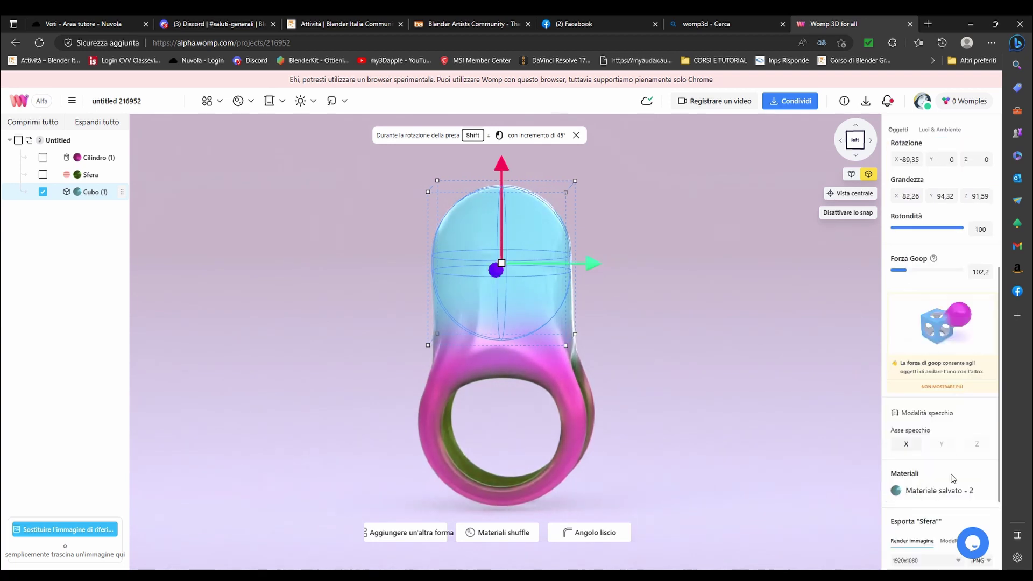
{"action": "scroll", "coordinate": [914, 420], "scroll_direction": "down", "scroll_amount": 2}
{"action": "left_click", "coordinate": [905, 348]}
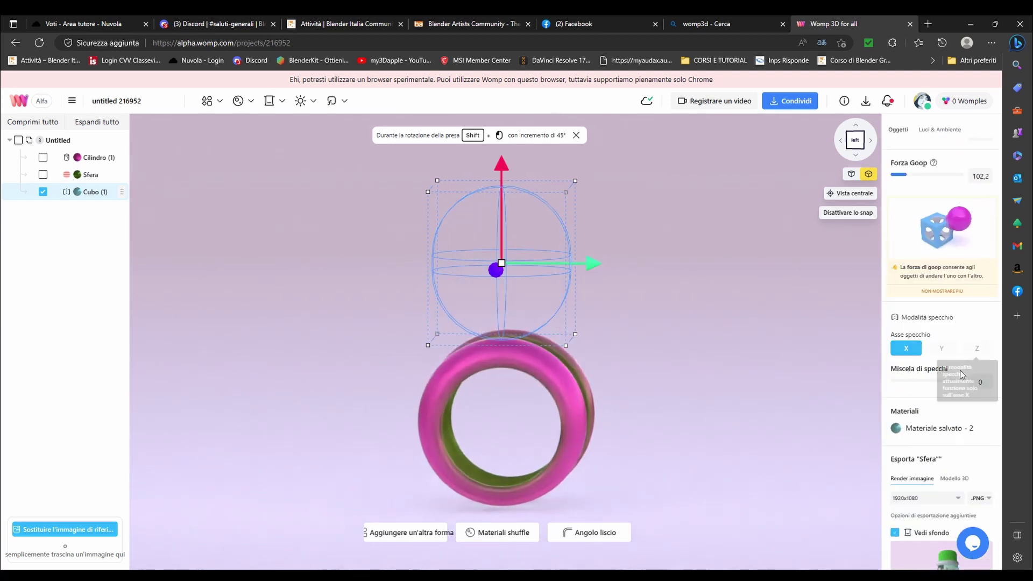
{"action": "scroll", "coordinate": [933, 462], "scroll_direction": "down", "scroll_amount": 2}
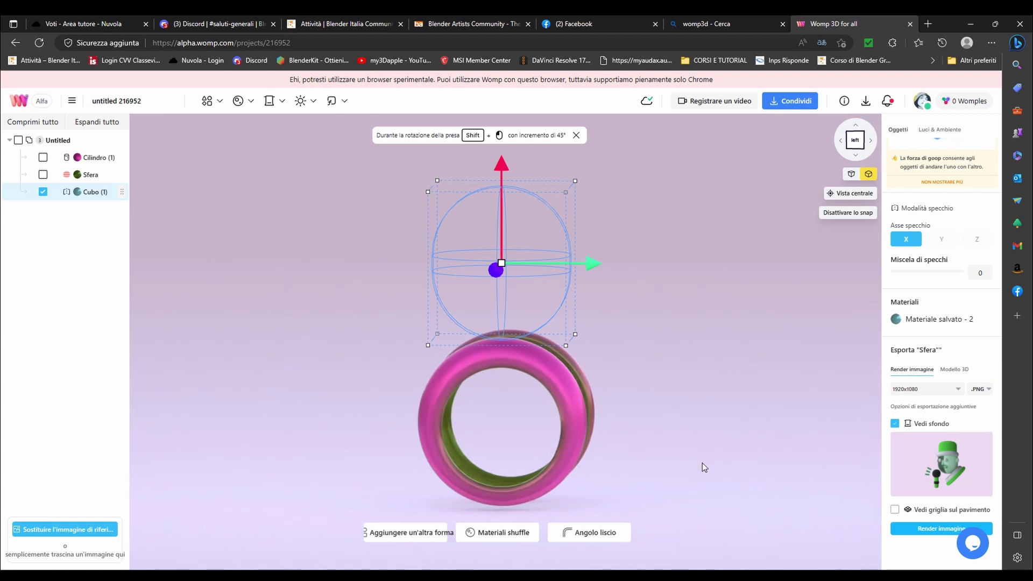
{"action": "left_click_drag", "start_coordinate": [701, 463], "coordinate": [767, 460]}
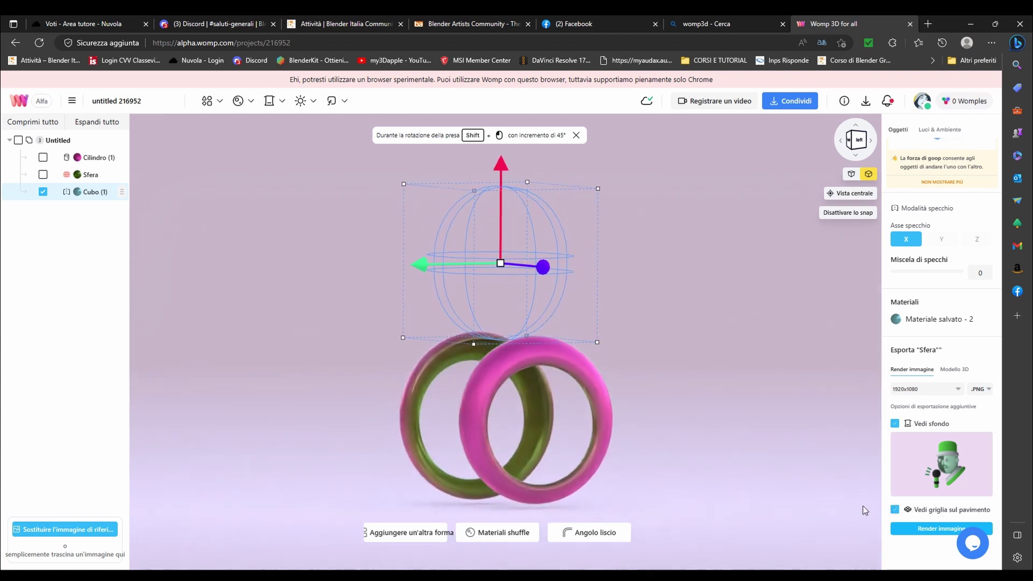
{"action": "mouse_move", "coordinate": [865, 510]}
{"action": "left_mouse_down"}
{"action": "mouse_move", "coordinate": [730, 478]}
{"action": "mouse_move", "coordinate": [679, 445]}
{"action": "mouse_move", "coordinate": [740, 482]}
{"action": "mouse_move", "coordinate": [834, 450]}
{"action": "left_mouse_up"}
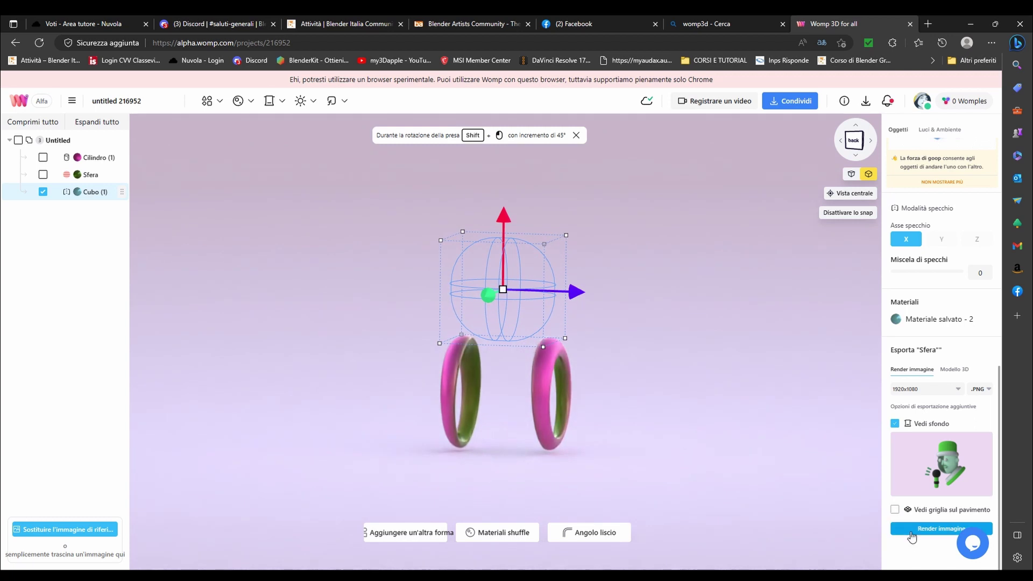
- Toggle the render background off and on, adjust mirror blending, and deselect the cube
{"action": "left_click", "coordinate": [894, 424]}
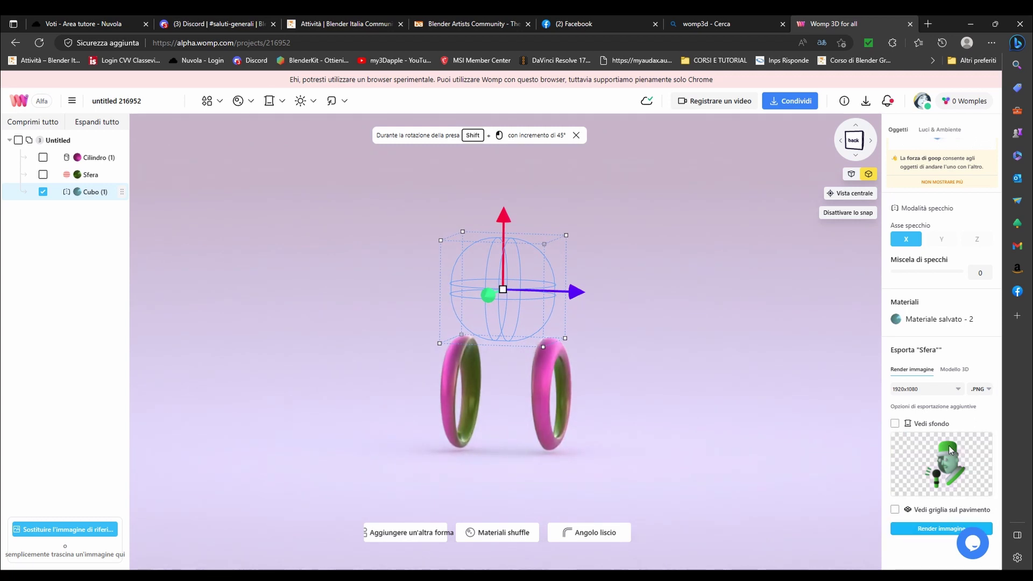
{"action": "left_click", "coordinate": [894, 425]}
{"action": "left_click_drag", "start_coordinate": [758, 423], "coordinate": [614, 432]}
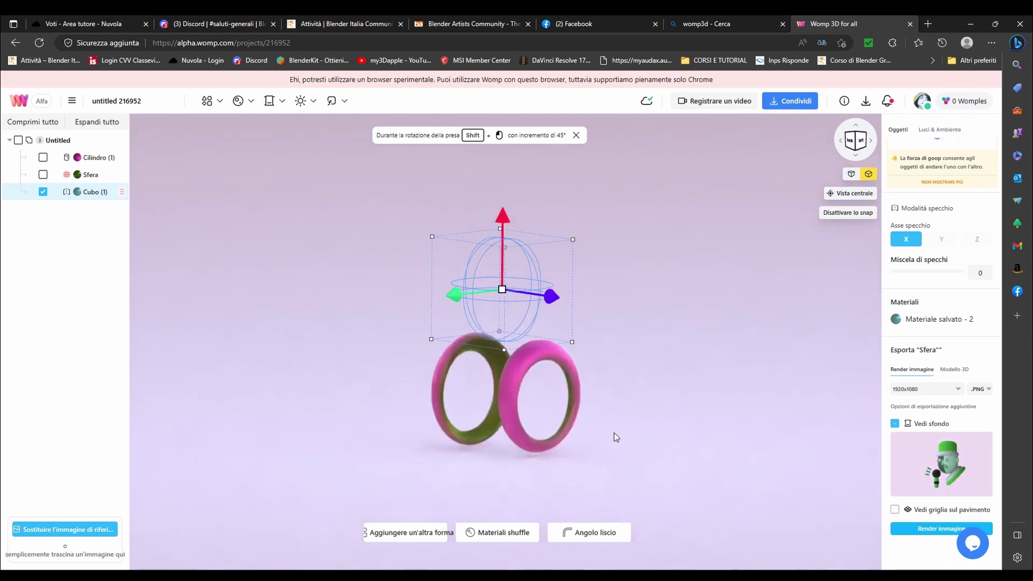
{"action": "scroll", "coordinate": [858, 446], "scroll_direction": "up", "scroll_amount": 2}
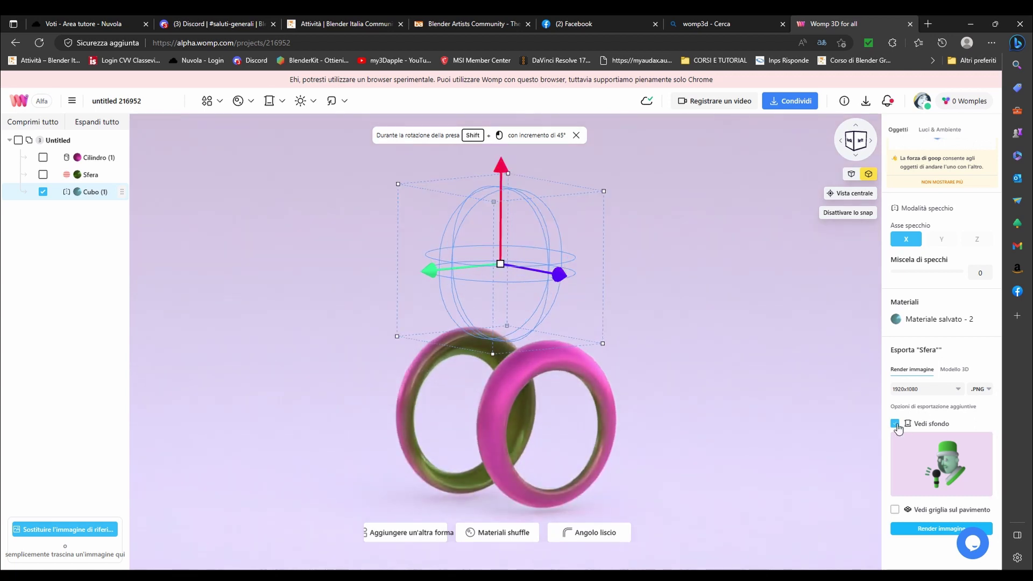
{"action": "left_click_drag", "start_coordinate": [918, 276], "coordinate": [990, 270]}
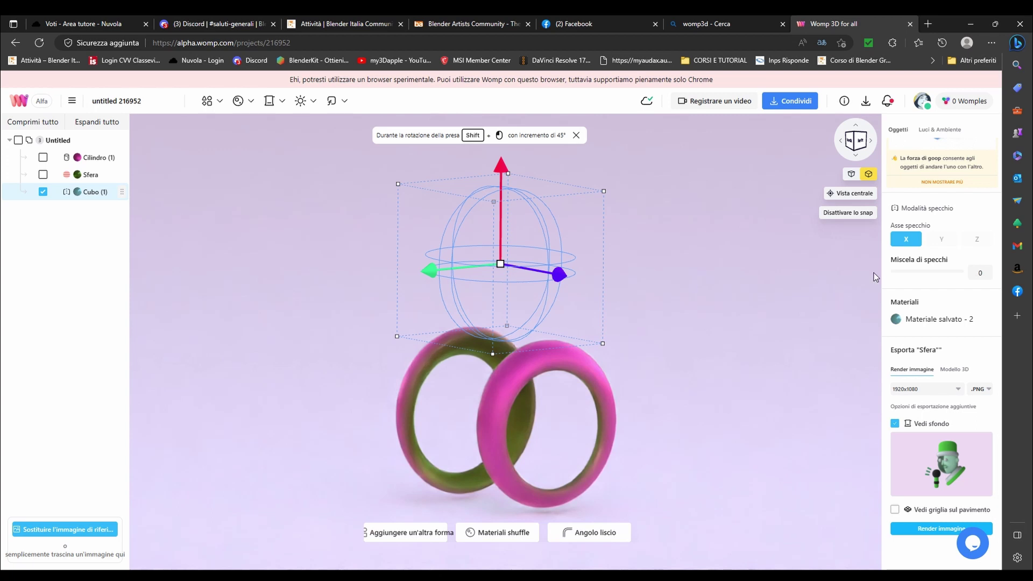
{"action": "left_click", "coordinate": [572, 295]}
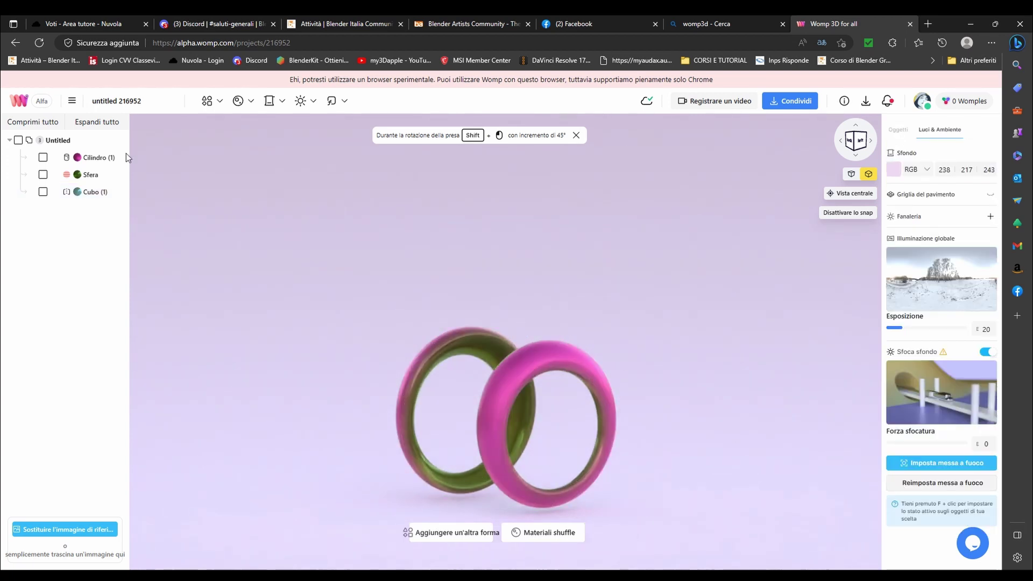
- Select the Sfera and switch it from cutting the rings to solid
{"action": "left_click", "coordinate": [89, 157]}
{"action": "left_click", "coordinate": [85, 175]}
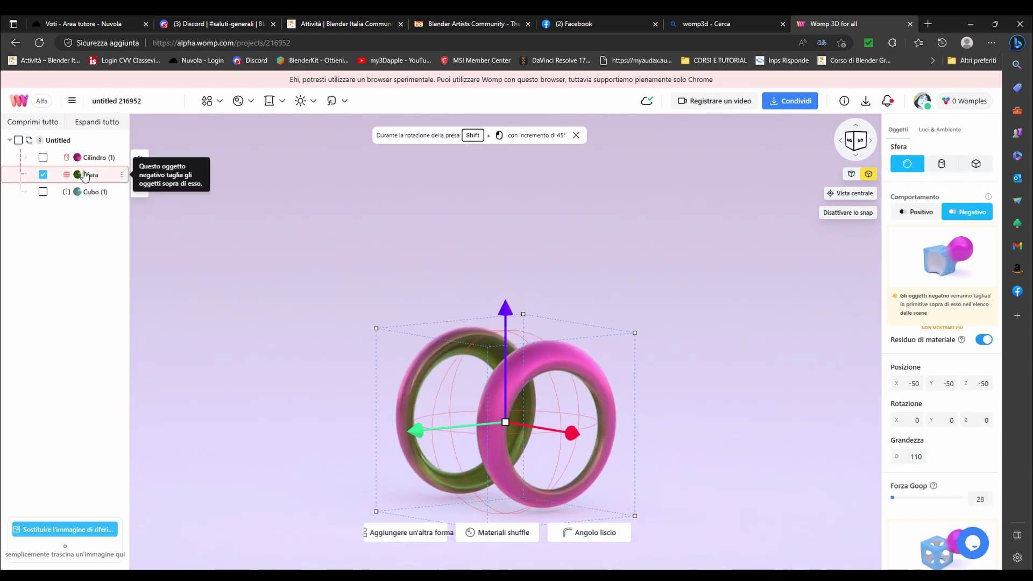
{"action": "left_click", "coordinate": [917, 211]}
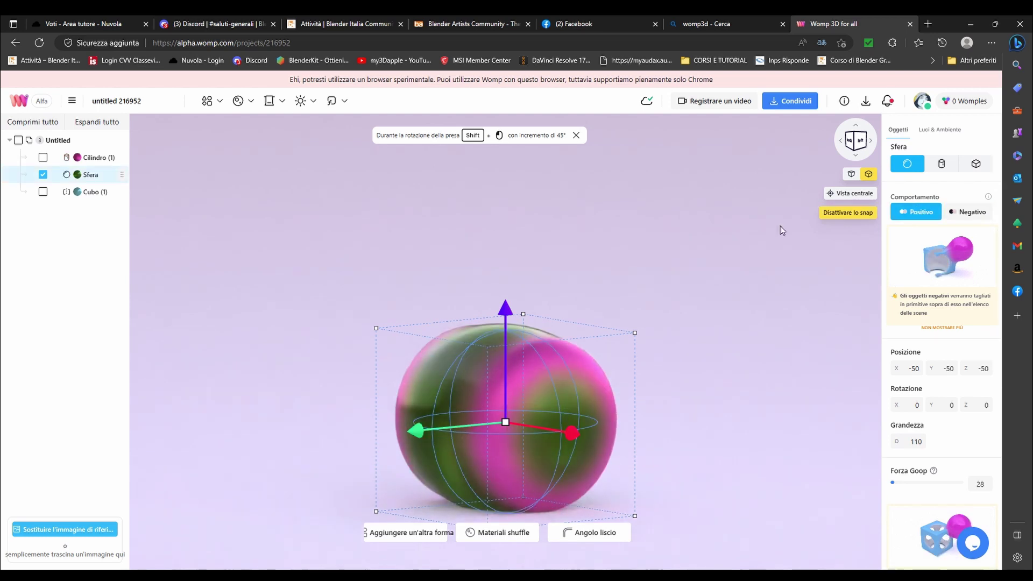
{"action": "left_click_drag", "start_coordinate": [498, 279], "coordinate": [502, 302]}
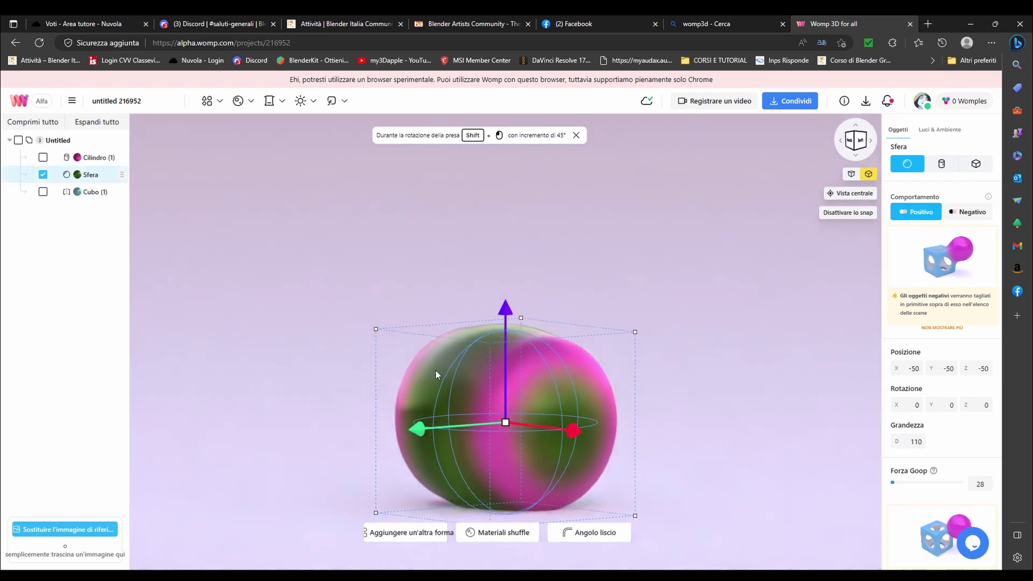
{"action": "left_click_drag", "start_coordinate": [524, 386], "coordinate": [562, 383]}
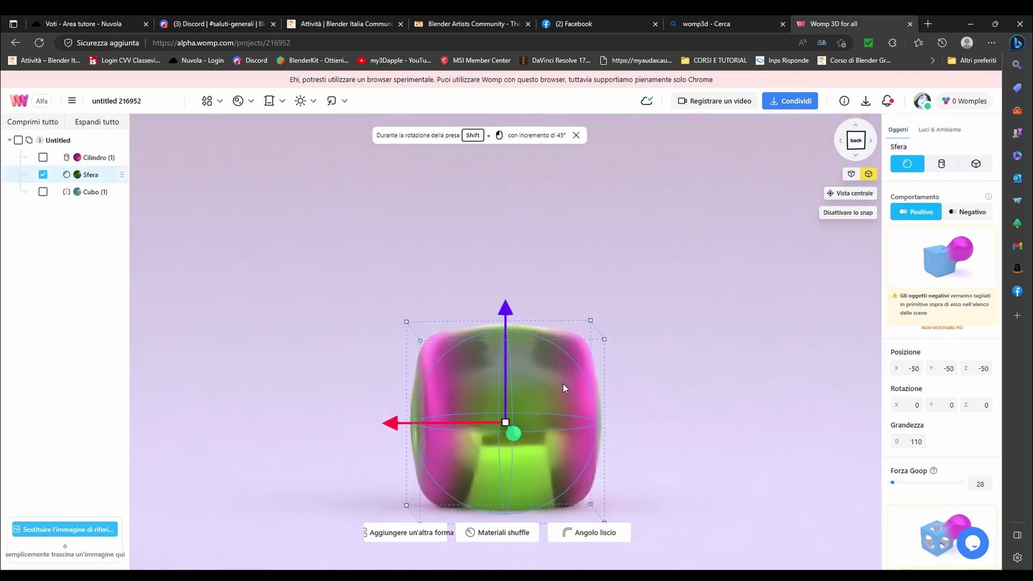
{"action": "left_click", "coordinate": [95, 157]}
{"action": "left_click", "coordinate": [90, 175]}
- Raise the sphere above the pink base and shrink it slightly from its sides
{"action": "left_click_drag", "start_coordinate": [505, 359], "coordinate": [504, 225]}
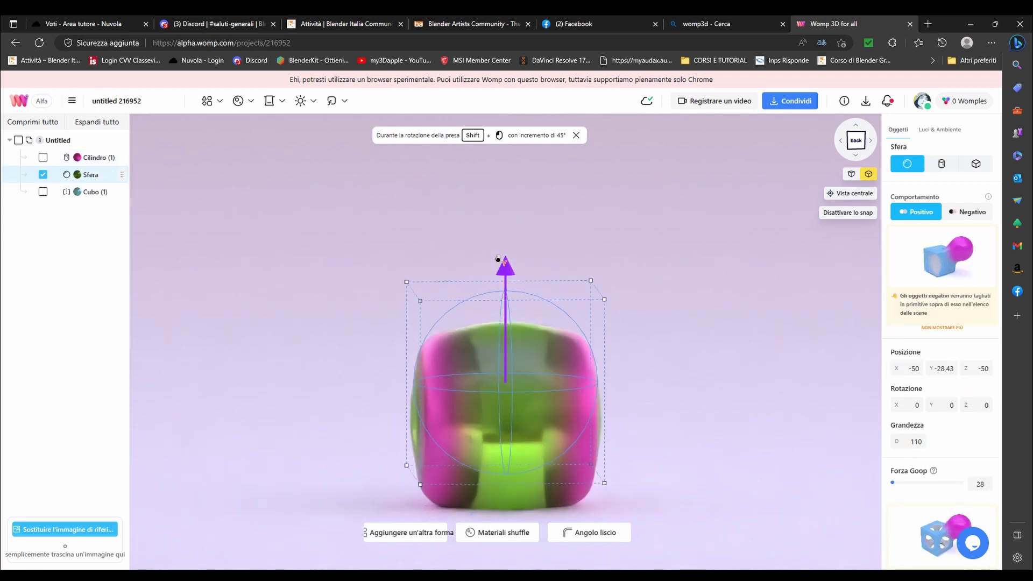
{"action": "left_click_drag", "start_coordinate": [432, 370], "coordinate": [647, 356]}
{"action": "mouse_move", "coordinate": [608, 284]}
{"action": "left_mouse_down"}
{"action": "mouse_move", "coordinate": [588, 284]}
{"action": "mouse_move", "coordinate": [617, 281]}
{"action": "left_mouse_up"}
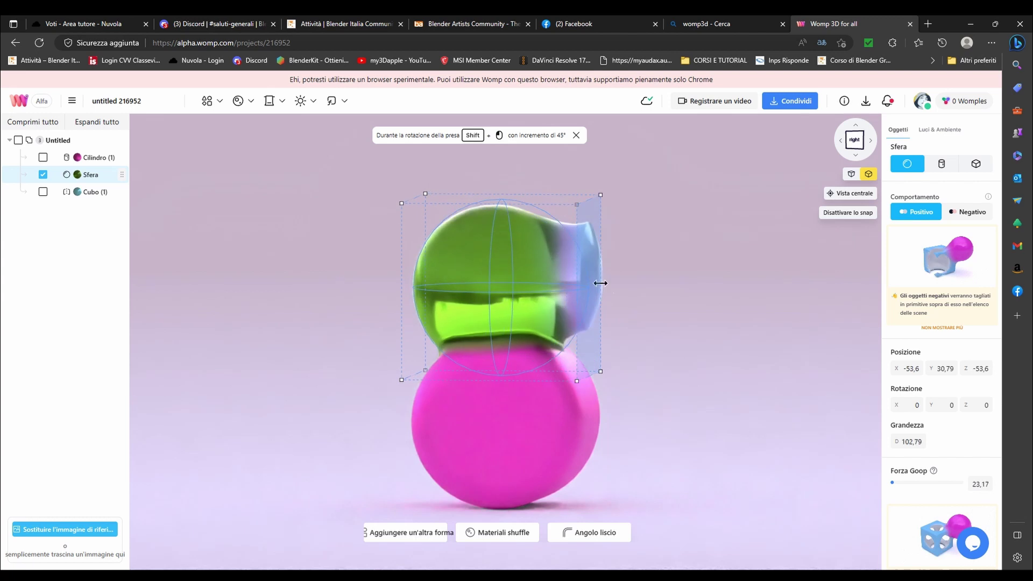
{"action": "left_click", "coordinate": [557, 411]}
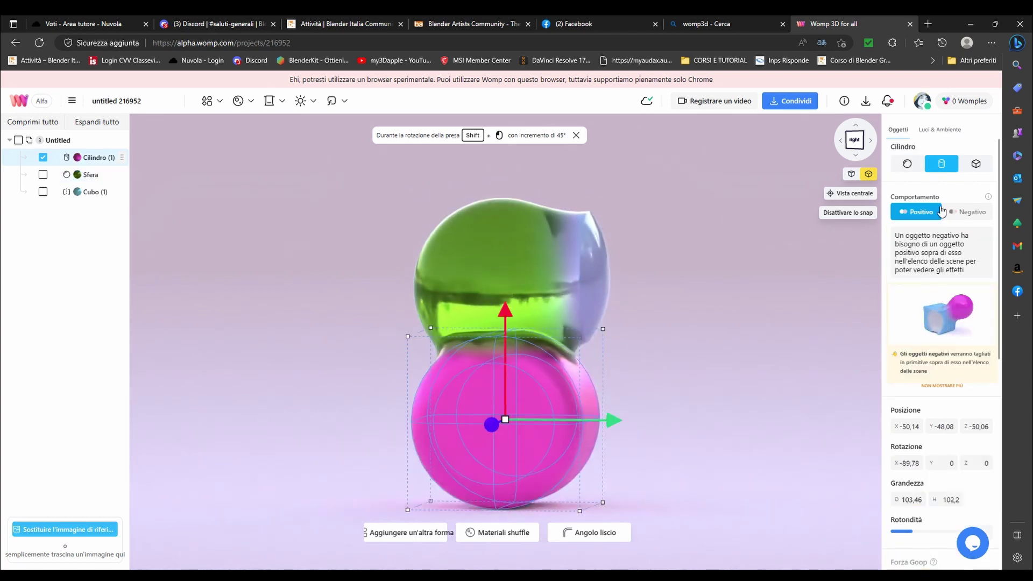
{"action": "left_click", "coordinate": [747, 277]}
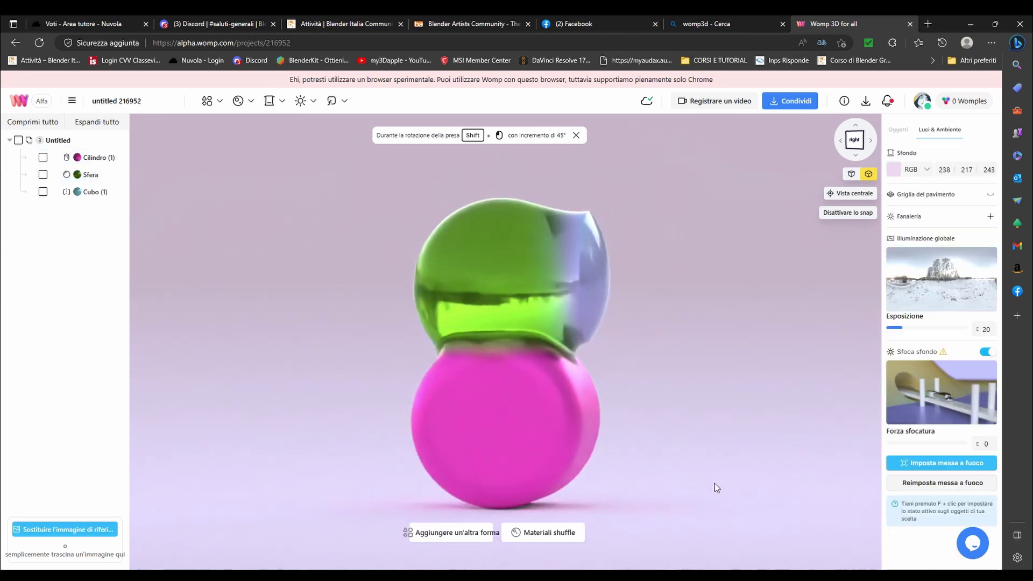
- Reselect the sphere and undo twice to restore the two-band ring with Cubo on top
{"action": "scroll", "coordinate": [708, 496], "scroll_direction": "down", "scroll_amount": 2}
{"action": "scroll", "coordinate": [711, 498], "scroll_direction": "up", "scroll_amount": 5}
{"action": "scroll", "coordinate": [711, 498], "scroll_direction": "down", "scroll_amount": 3}
{"action": "scroll", "coordinate": [638, 488], "scroll_direction": "up", "scroll_amount": 5}
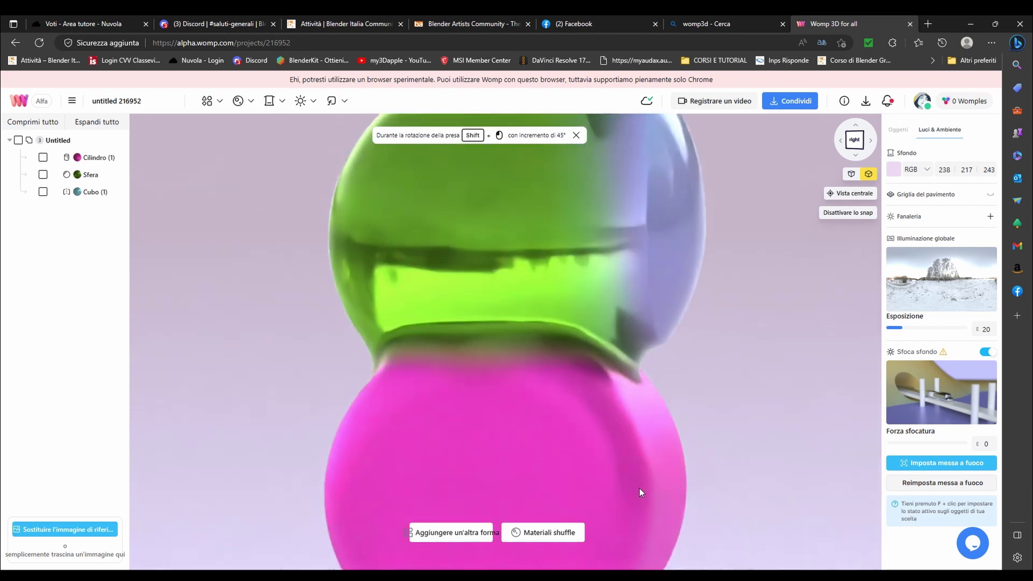
{"action": "scroll", "coordinate": [608, 498], "scroll_direction": "down", "scroll_amount": 2}
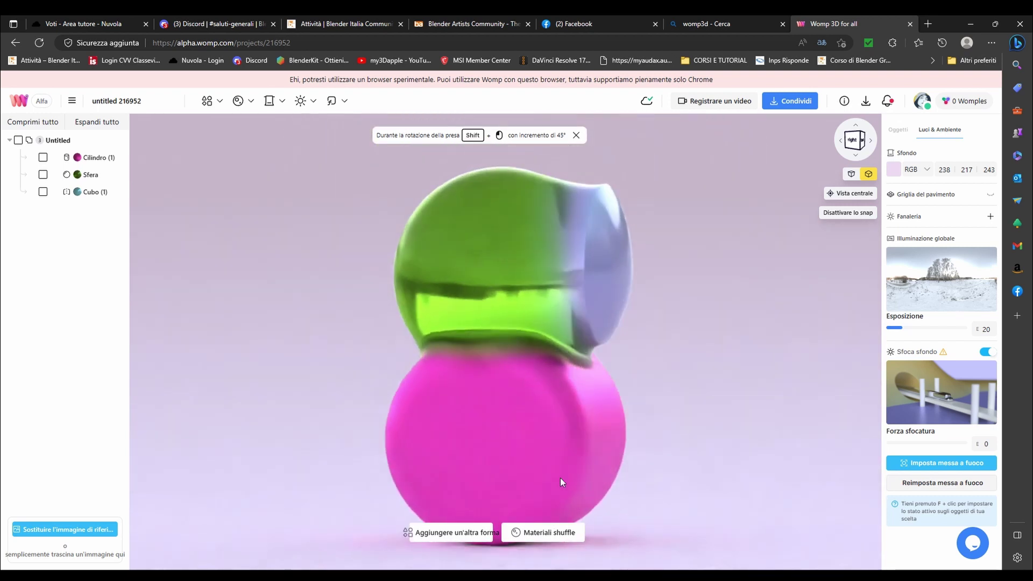
{"action": "right_click_drag", "start_coordinate": [600, 499], "coordinate": [312, 482]}
{"action": "left_click", "coordinate": [560, 288]}
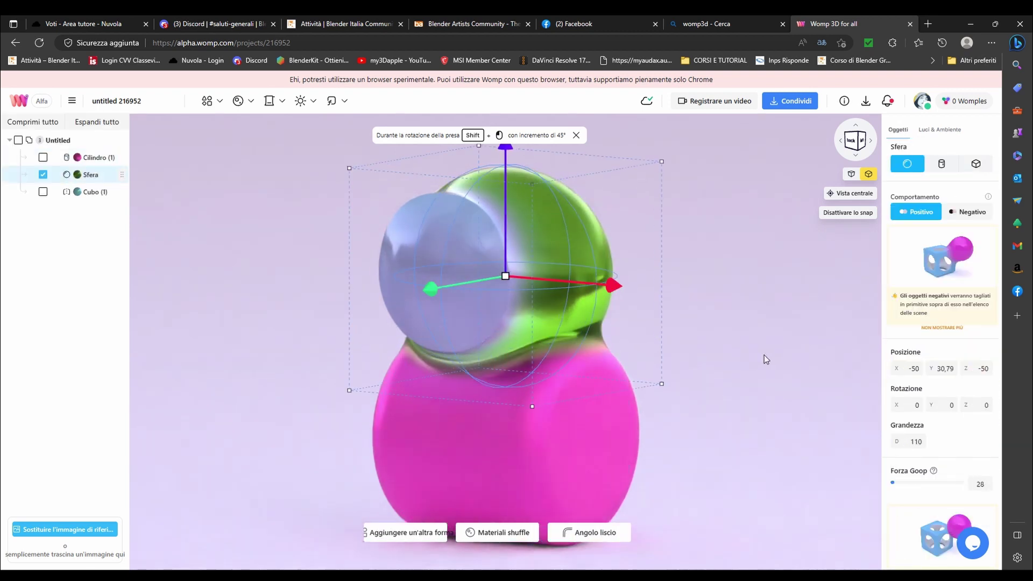
{"action": "key", "text": "ctrl+z"}
{"action": "key", "text": "ctrl+z"}
{"action": "key", "text": "ctrl+z"}
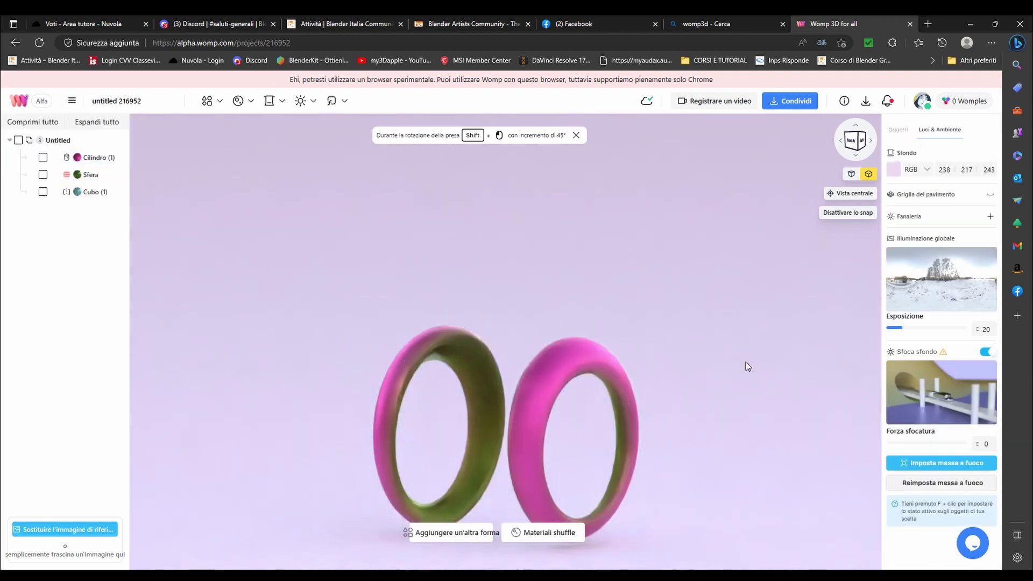
{"action": "key", "text": "ctrl+z"}
{"action": "key", "text": "ctrl+z"}
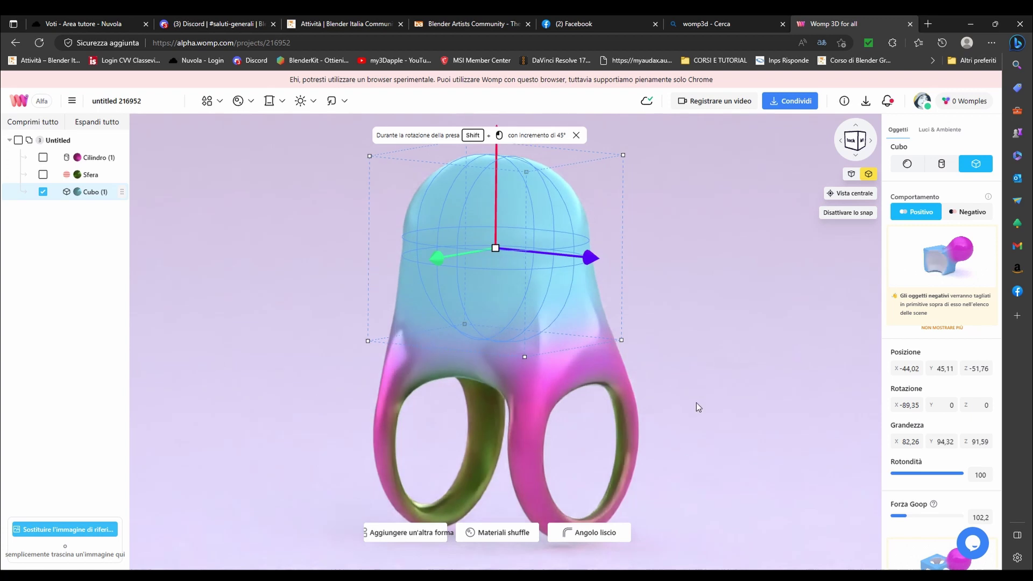
- Exclude the floor grid from image renders, check the resolution list, and start a ring video
{"action": "scroll", "coordinate": [945, 462], "scroll_direction": "down", "scroll_amount": 5}
{"action": "scroll", "coordinate": [944, 461], "scroll_direction": "down", "scroll_amount": 3}
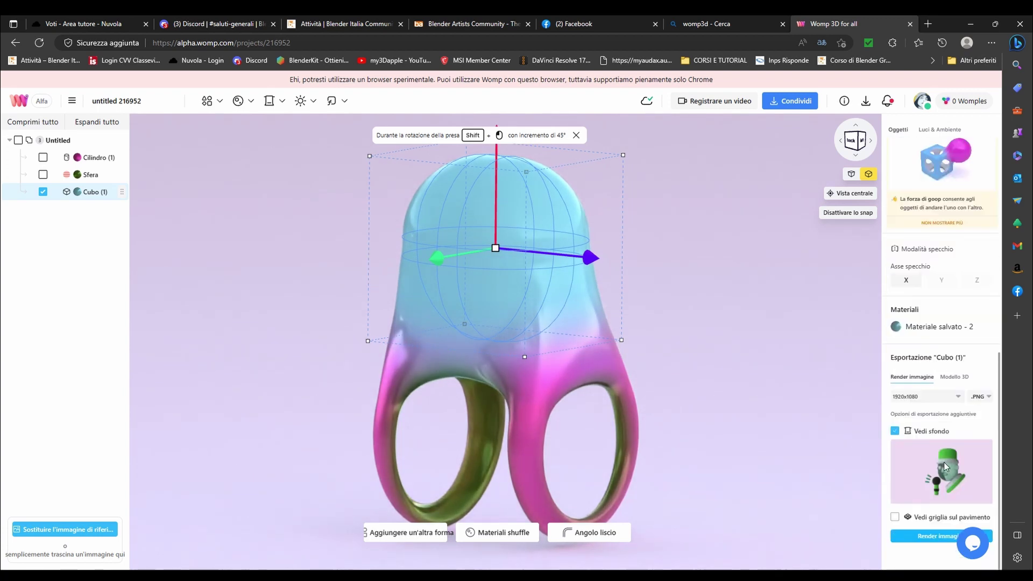
{"action": "left_click", "coordinate": [894, 510]}
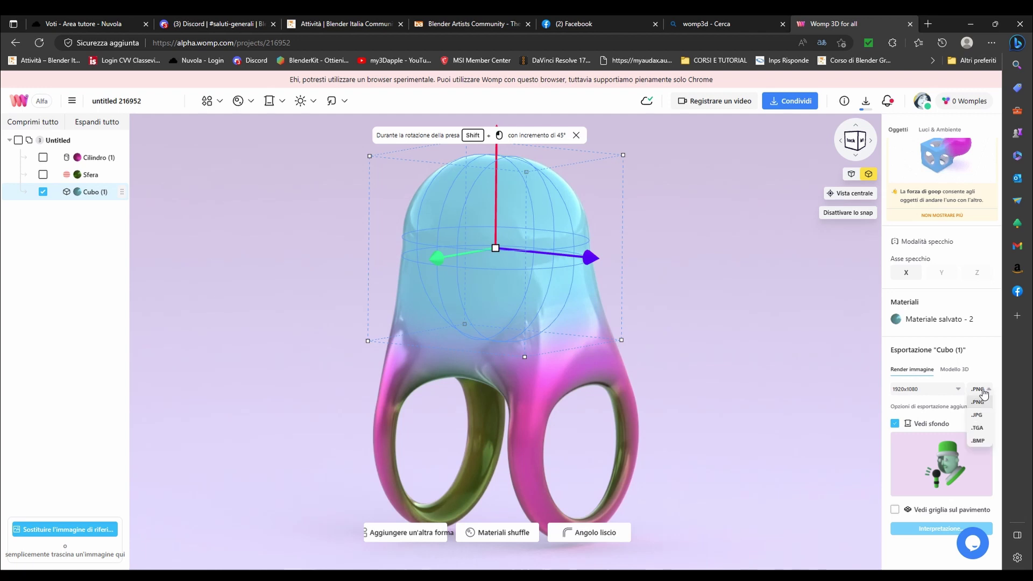
{"action": "left_click", "coordinate": [930, 397]}
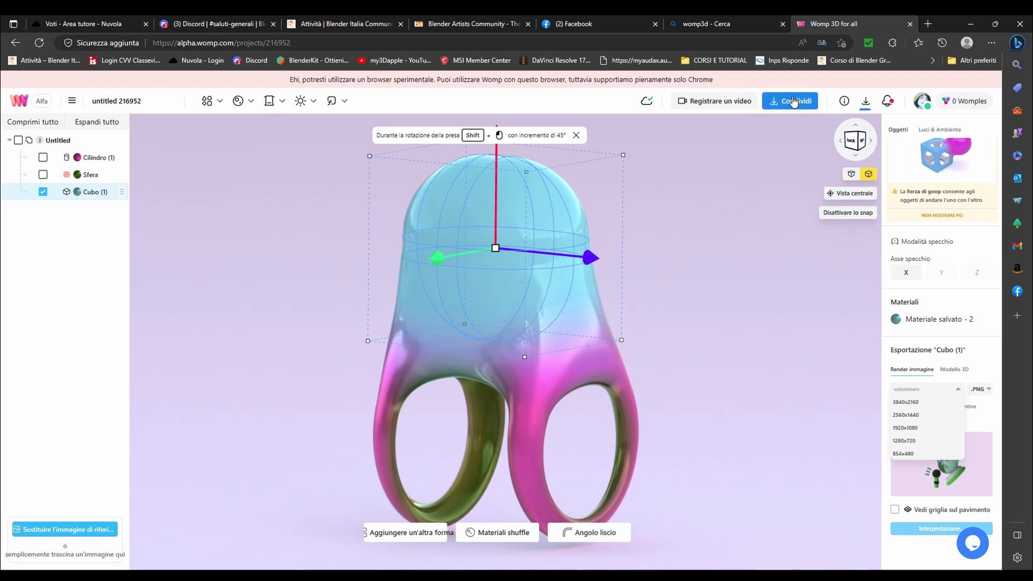
{"action": "left_click", "coordinate": [706, 103]}
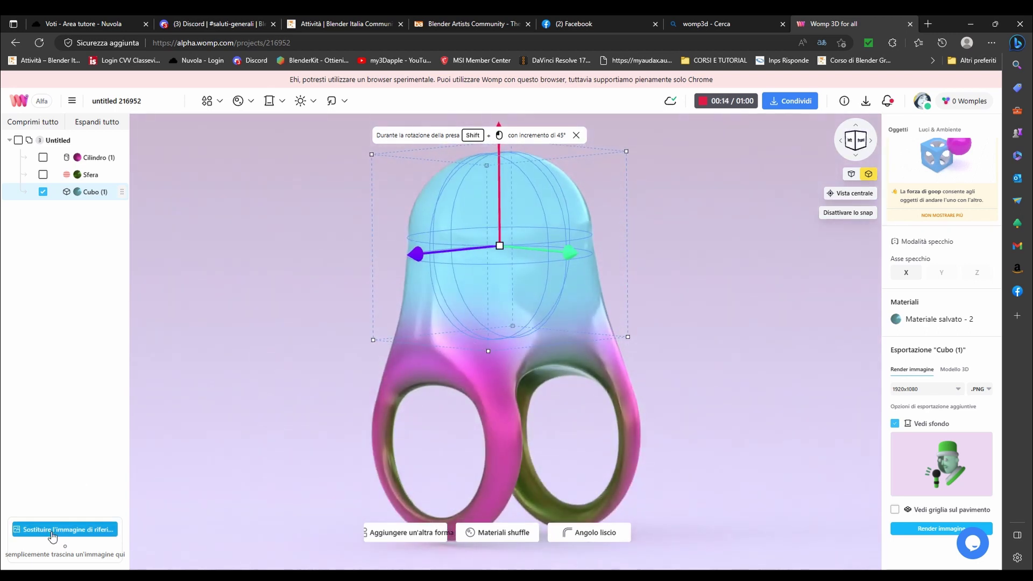
- Shuffle the top's material twice, then stop the recording and play its preview
{"action": "left_click", "coordinate": [490, 536]}
{"action": "left_click", "coordinate": [472, 536]}
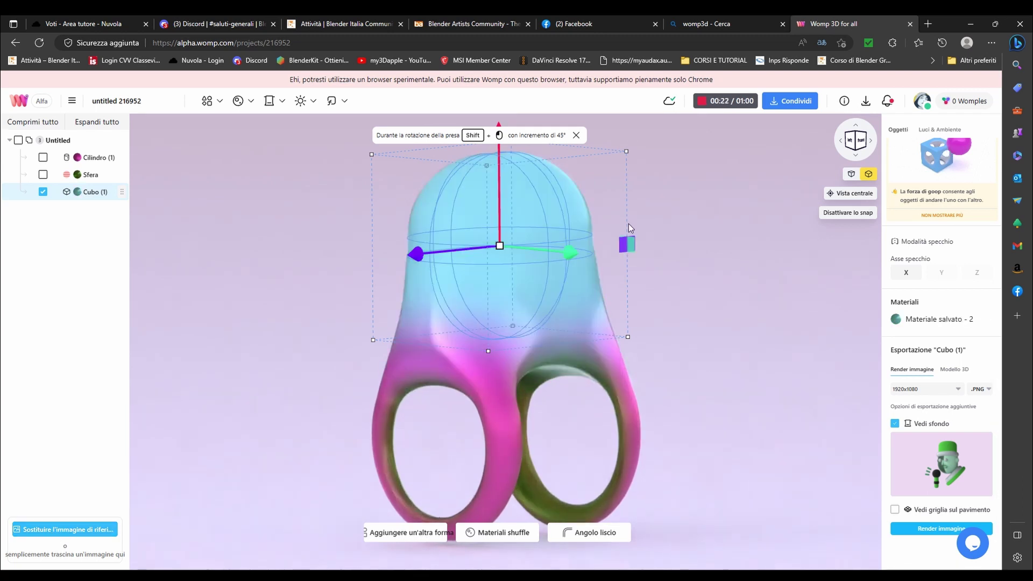
{"action": "left_click", "coordinate": [706, 102]}
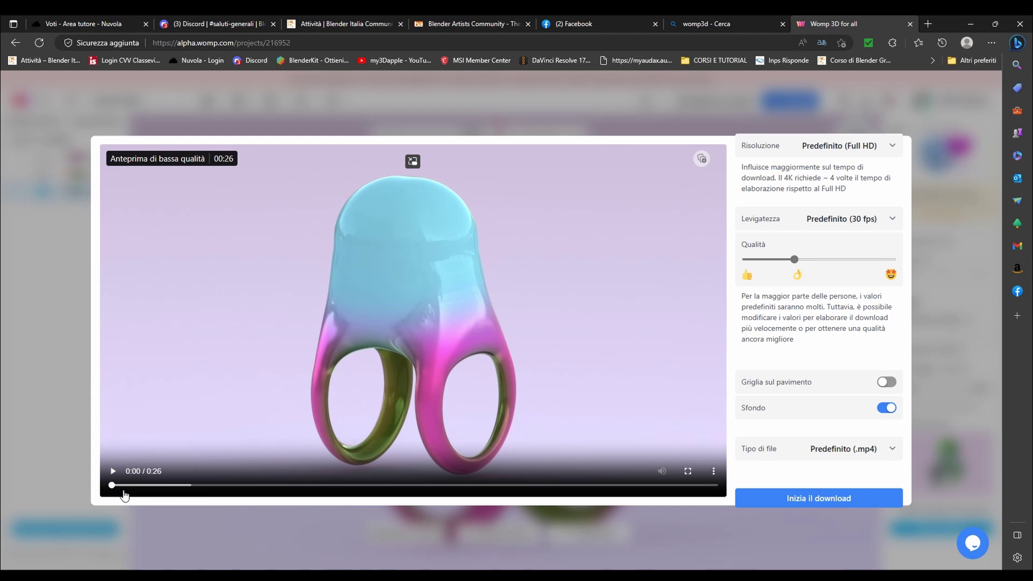
{"action": "left_click", "coordinate": [113, 476]}
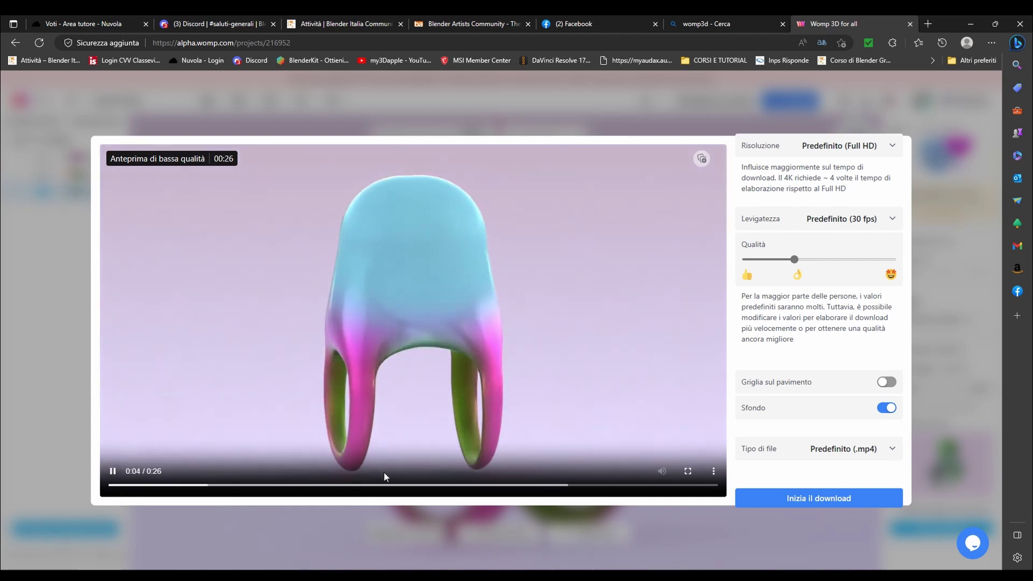
- Set the MP4 video download quality to maximum and toggle the floor grid
{"action": "left_click", "coordinate": [891, 450]}
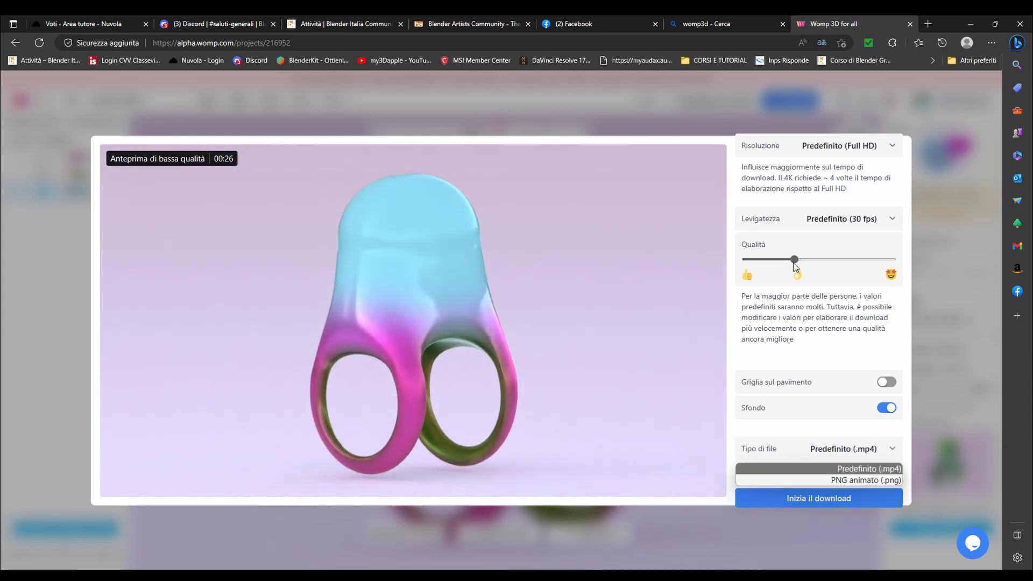
{"action": "left_click_drag", "start_coordinate": [795, 263], "coordinate": [882, 273]}
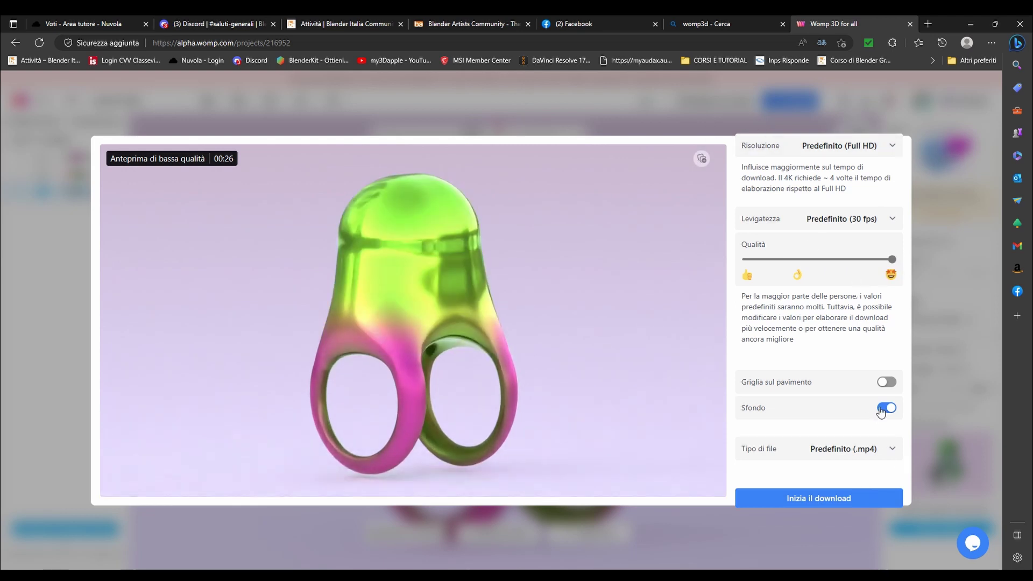
{"action": "left_click", "coordinate": [893, 383]}
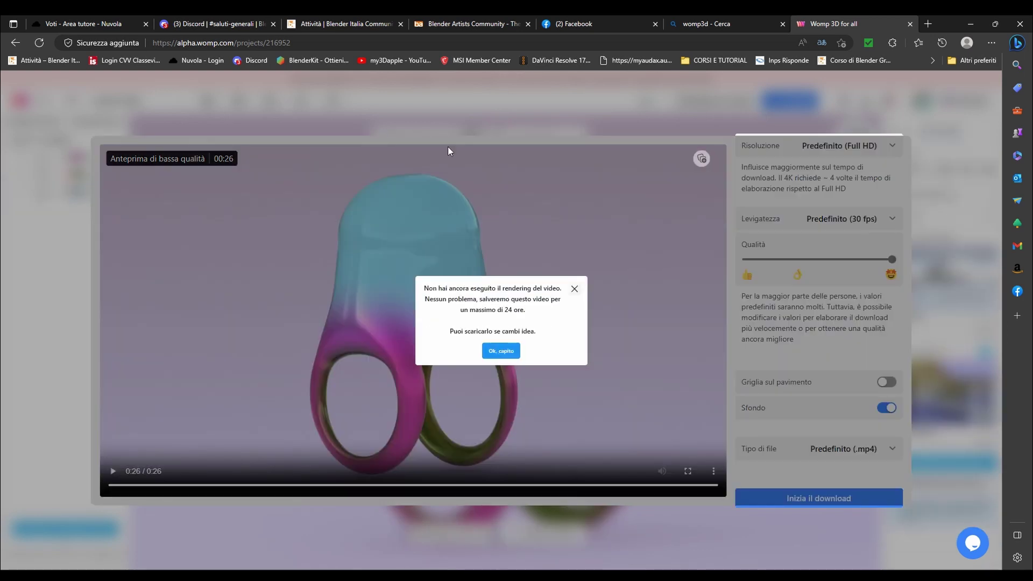
- Close the download window, skip the reference image, keep blur at zero and set exposure to 26
{"action": "left_click", "coordinate": [499, 350]}
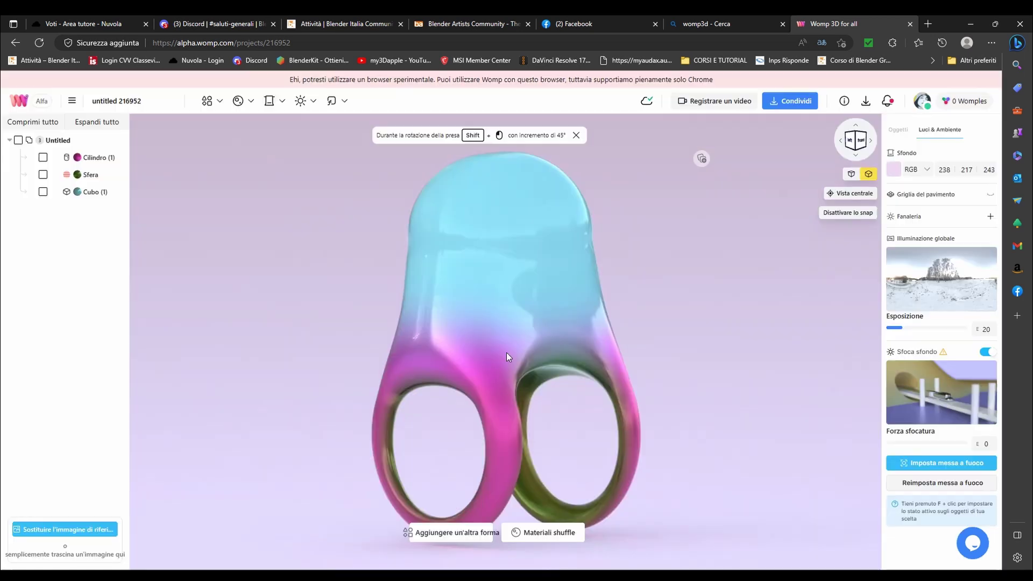
{"action": "left_click", "coordinate": [91, 532]}
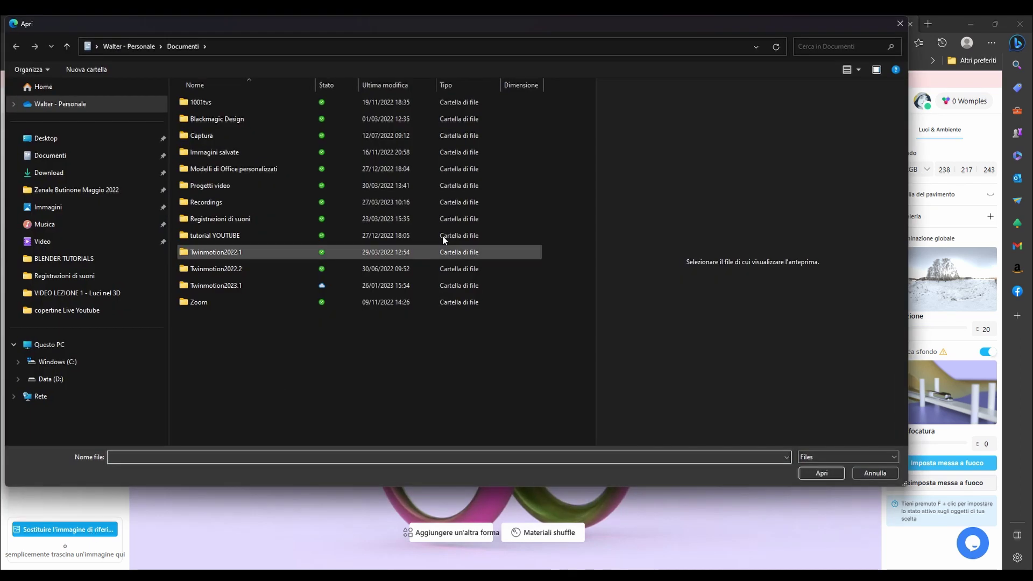
{"action": "left_click", "coordinate": [899, 24]}
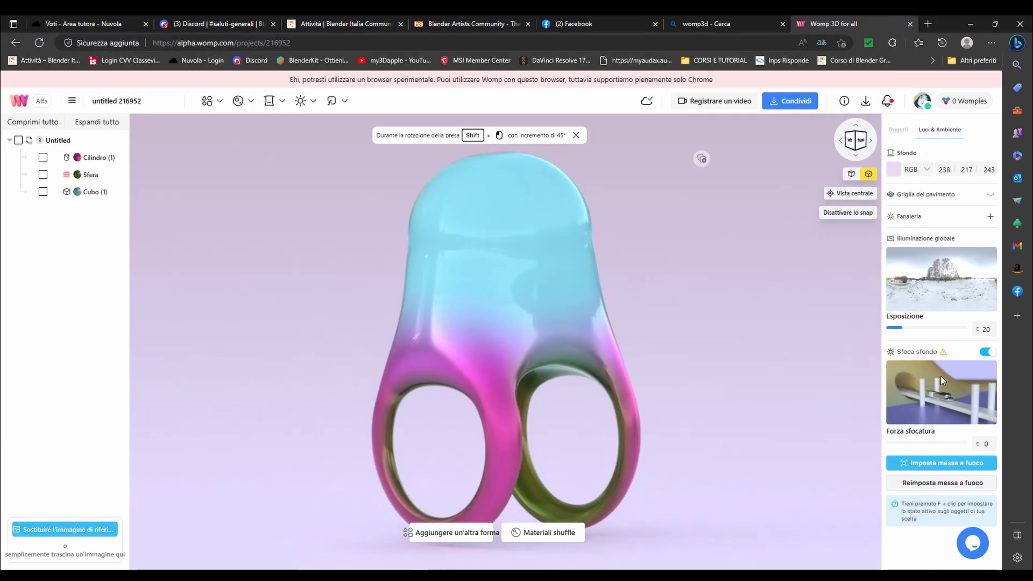
{"action": "mouse_move", "coordinate": [901, 442]}
{"action": "left_mouse_down"}
{"action": "mouse_move", "coordinate": [958, 442]}
{"action": "mouse_move", "coordinate": [866, 443]}
{"action": "left_mouse_up"}
{"action": "mouse_move", "coordinate": [903, 328]}
{"action": "left_mouse_down"}
{"action": "mouse_move", "coordinate": [927, 329]}
{"action": "mouse_move", "coordinate": [906, 330]}
{"action": "left_mouse_up"}
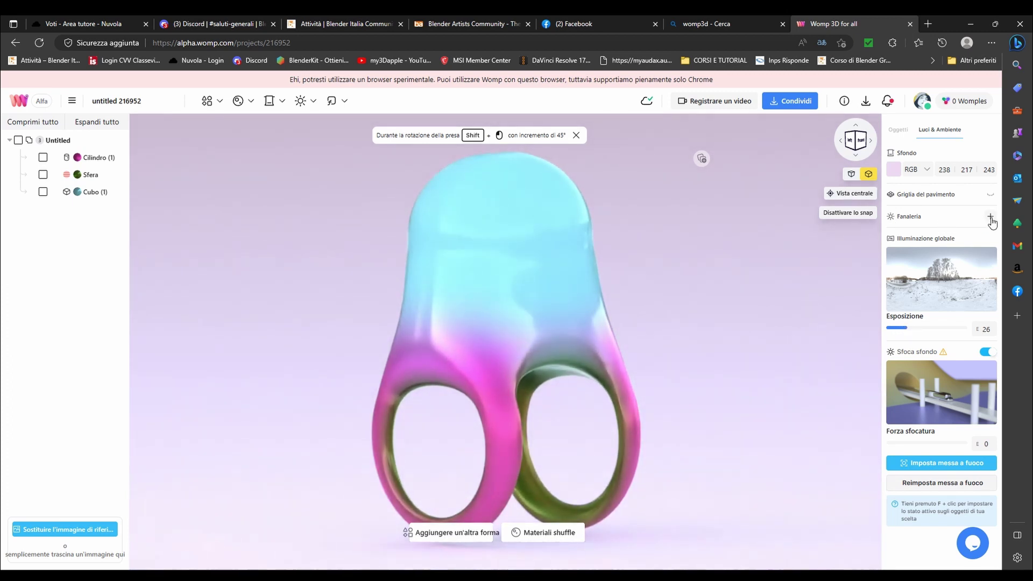
- Add a dome light, move it to the ring's right, then delete it
{"action": "left_click", "coordinate": [990, 216]}
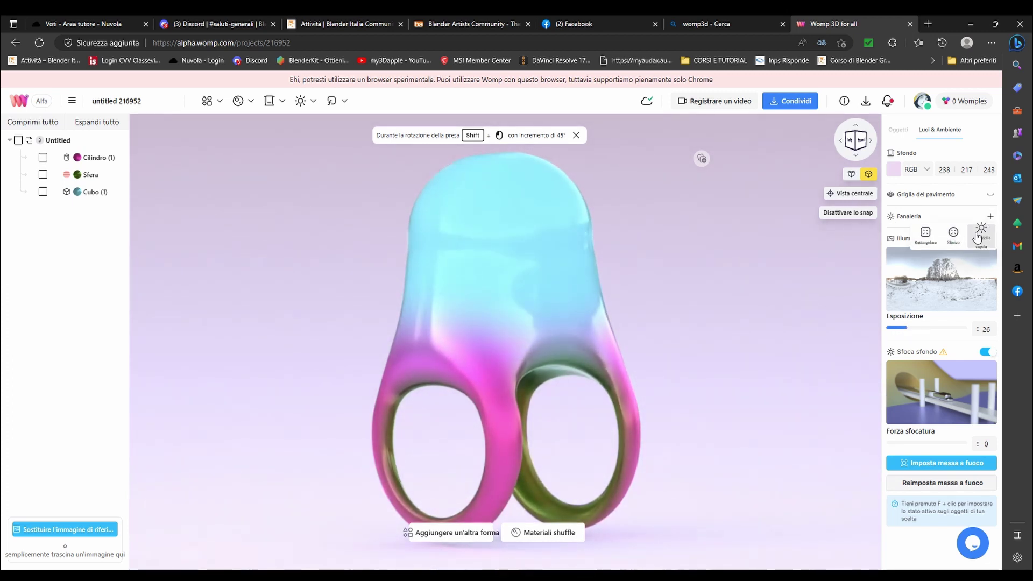
{"action": "left_click", "coordinate": [976, 237]}
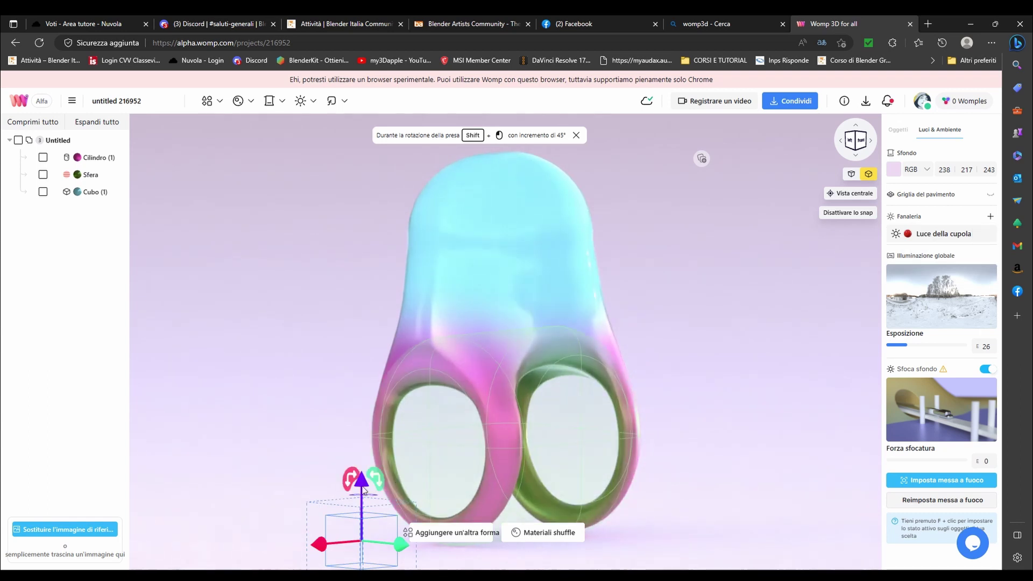
{"action": "left_click_drag", "start_coordinate": [402, 258], "coordinate": [722, 260]}
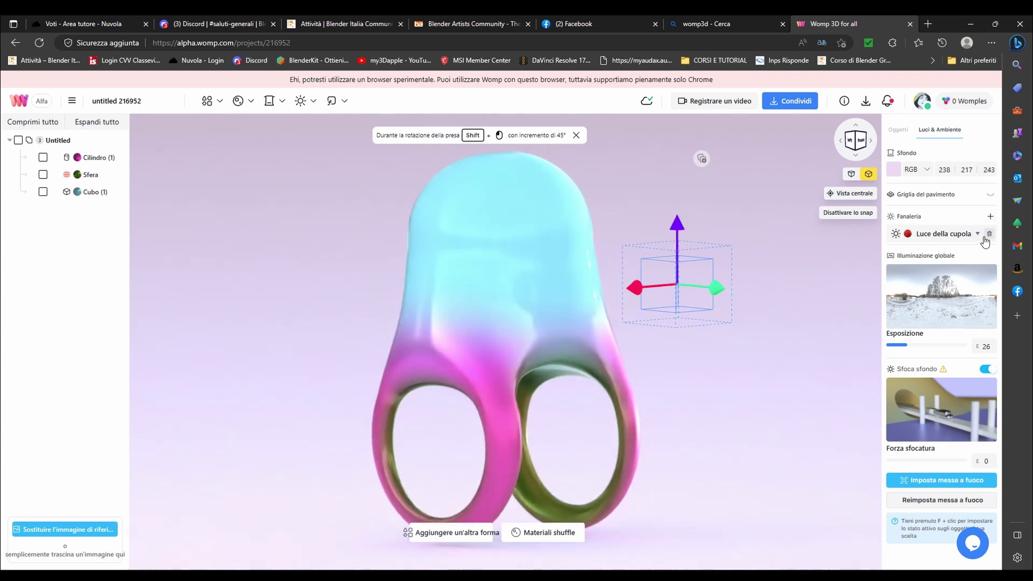
{"action": "left_click", "coordinate": [989, 234]}
- Add a spherical light and place it near the upper left of the blue top
{"action": "left_click", "coordinate": [990, 215]}
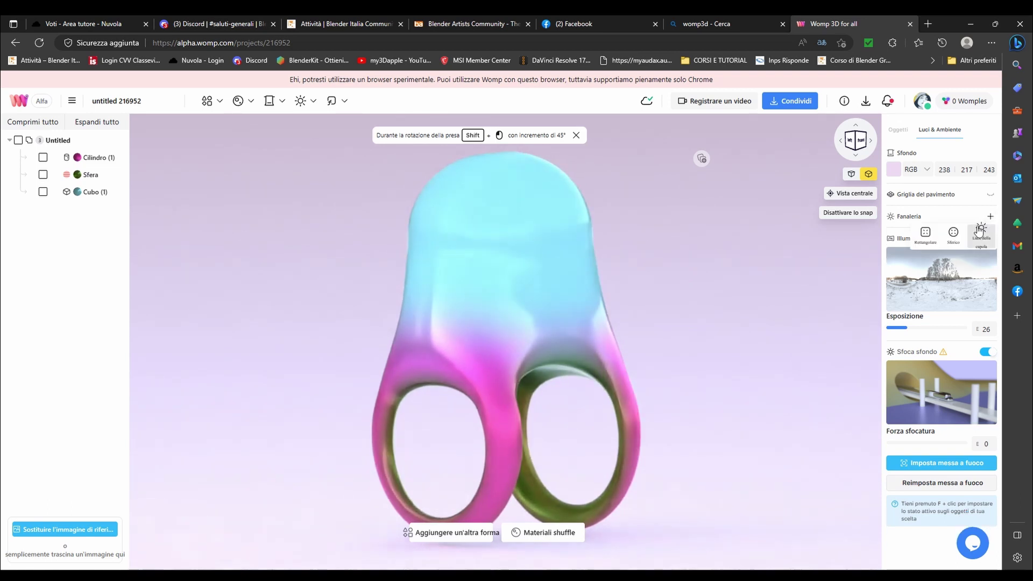
{"action": "left_click", "coordinate": [952, 236]}
{"action": "left_click_drag", "start_coordinate": [416, 506], "coordinate": [421, 225]}
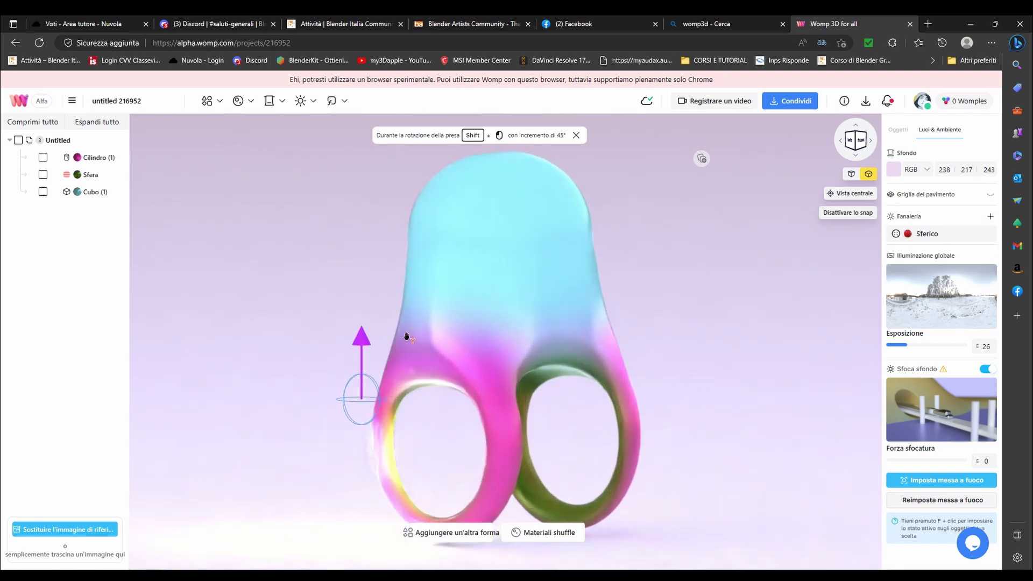
{"action": "mouse_move", "coordinate": [380, 280]}
{"action": "left_mouse_down"}
{"action": "mouse_move", "coordinate": [703, 334]}
{"action": "mouse_move", "coordinate": [470, 325]}
{"action": "left_mouse_up"}
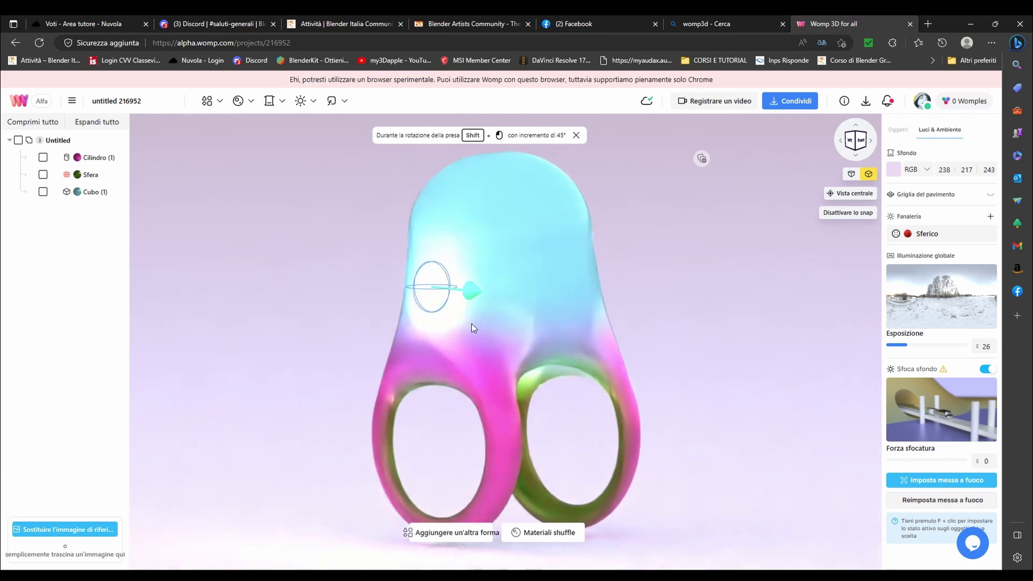
{"action": "left_click_drag", "start_coordinate": [436, 240], "coordinate": [436, 157]}
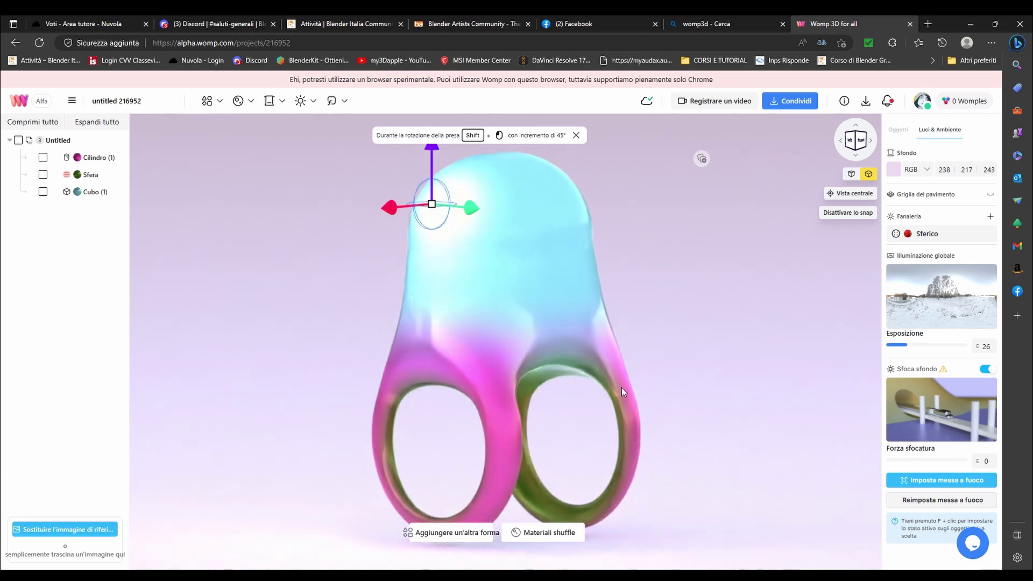
- Move the spherical light higher and further left, then show its settings
{"action": "scroll", "coordinate": [716, 520], "scroll_direction": "down", "scroll_amount": 3}
{"action": "left_click_drag", "start_coordinate": [455, 216], "coordinate": [455, 178]}
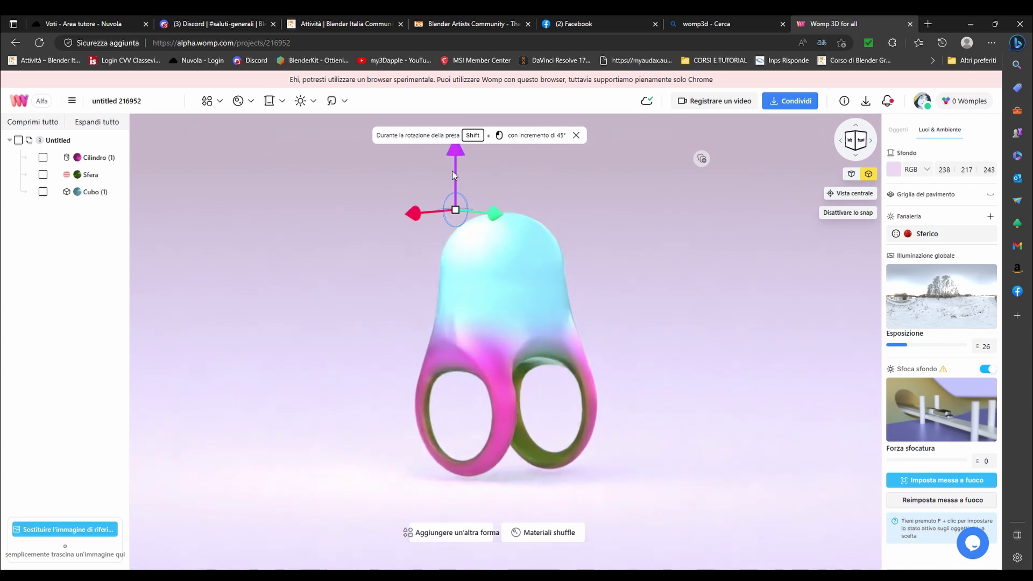
{"action": "left_click_drag", "start_coordinate": [398, 210], "coordinate": [373, 219]}
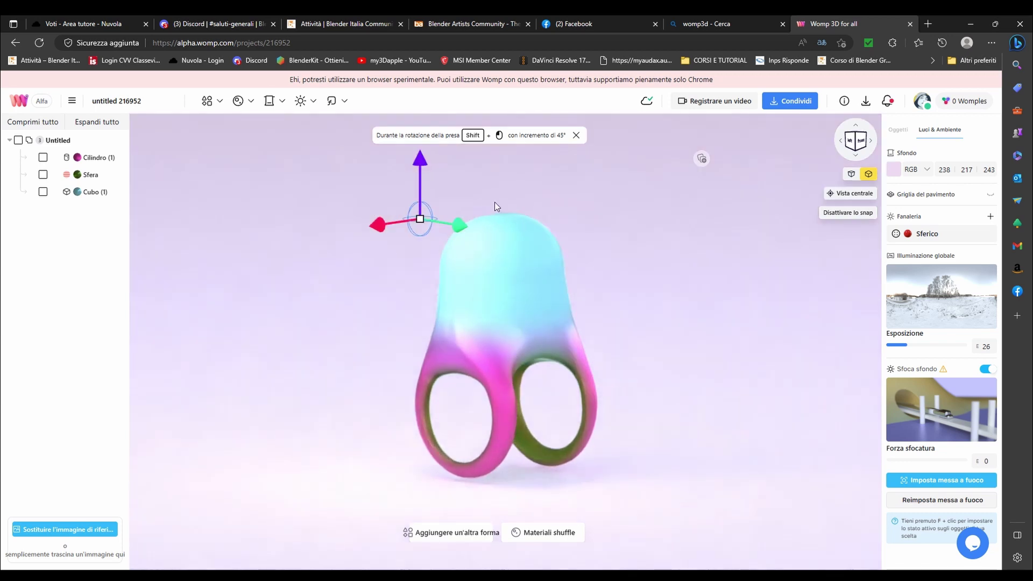
{"action": "left_click", "coordinate": [978, 237]}
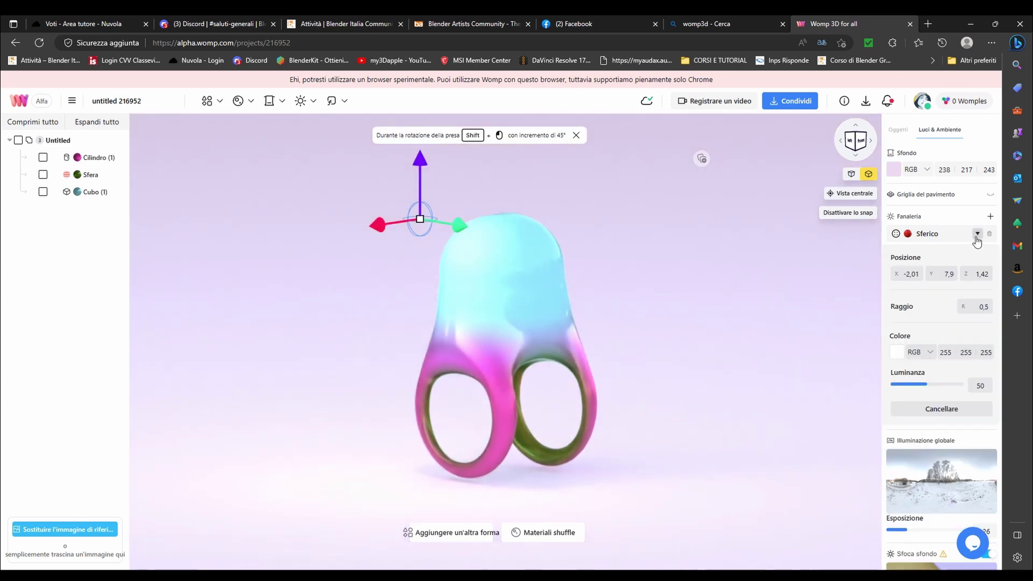
- Switch the light colour between hex and RGB modes while adjusting its brightness
{"action": "left_click", "coordinate": [919, 357]}
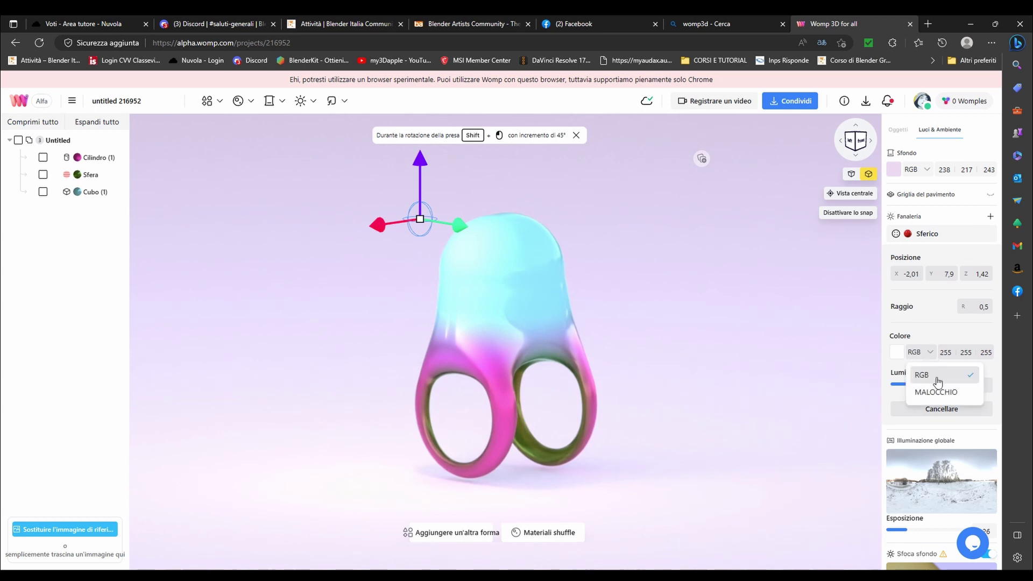
{"action": "left_click", "coordinate": [938, 394]}
{"action": "left_click", "coordinate": [946, 358]}
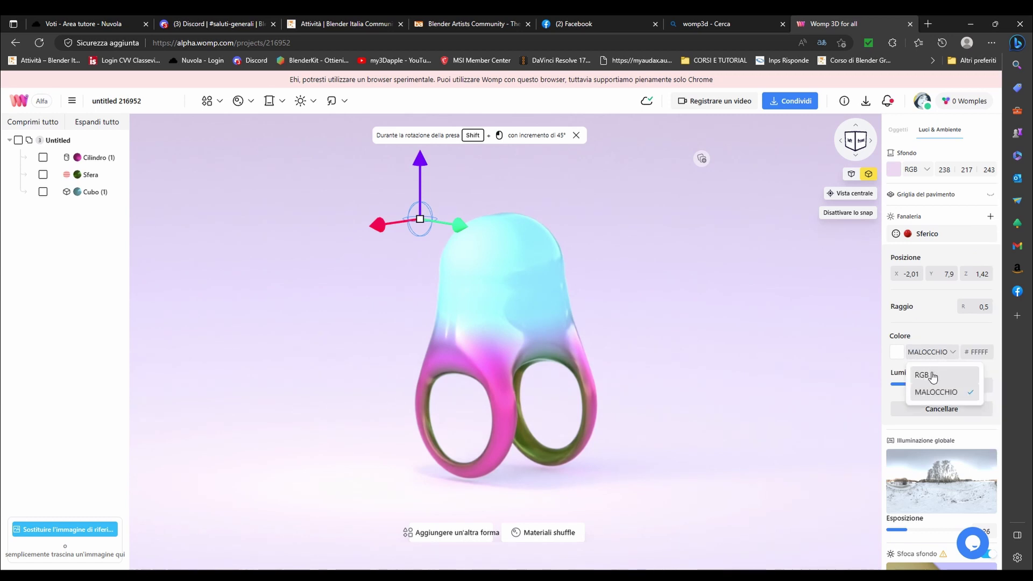
{"action": "left_click", "coordinate": [925, 376]}
{"action": "left_click_drag", "start_coordinate": [927, 385], "coordinate": [935, 388]}
{"action": "left_click", "coordinate": [945, 352]}
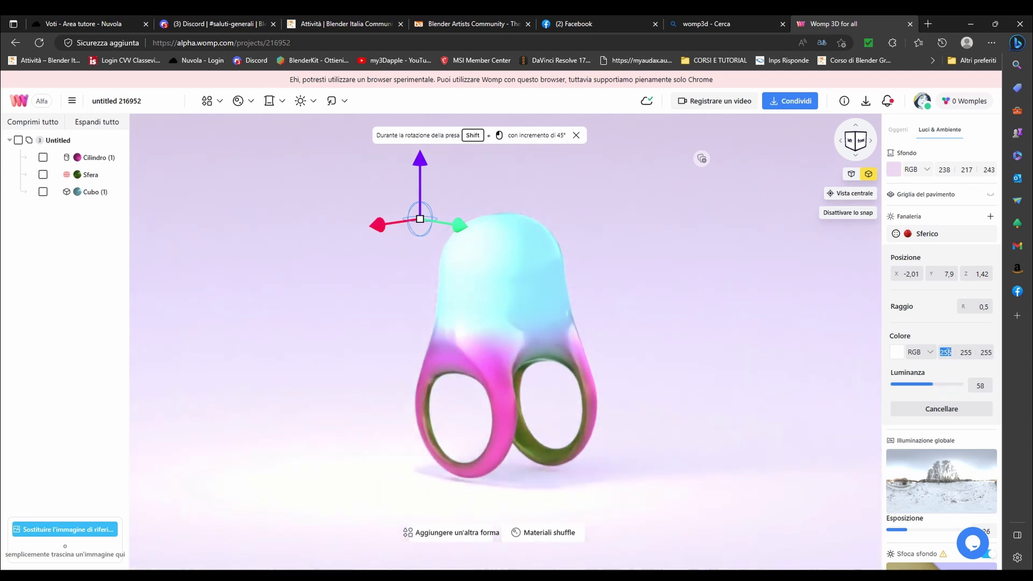
{"action": "left_click", "coordinate": [929, 356]}
{"action": "left_click", "coordinate": [928, 388]}
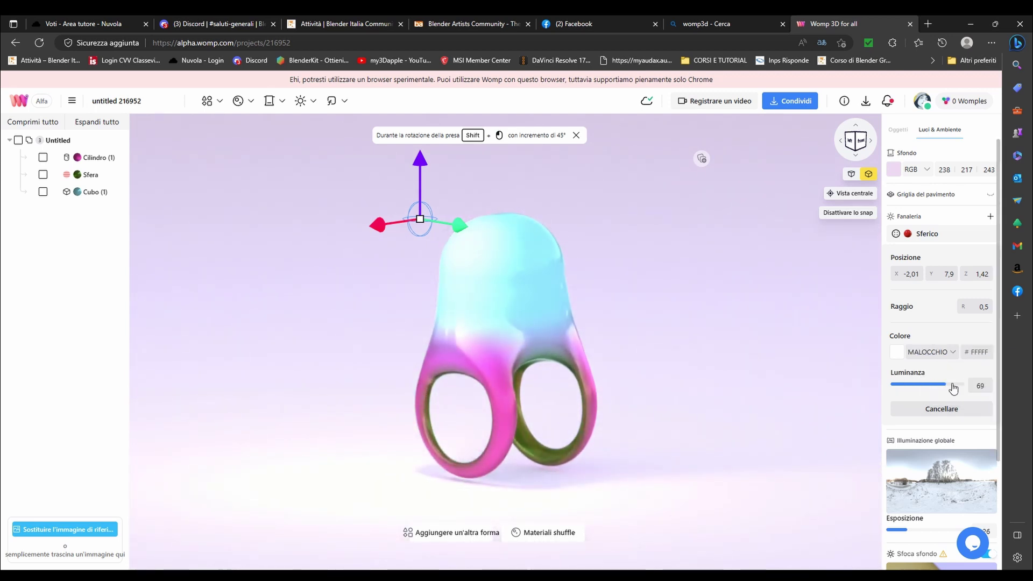
{"action": "mouse_move", "coordinate": [932, 385]}
{"action": "left_mouse_down"}
{"action": "mouse_move", "coordinate": [906, 391]}
{"action": "mouse_move", "coordinate": [927, 387]}
{"action": "left_mouse_up"}
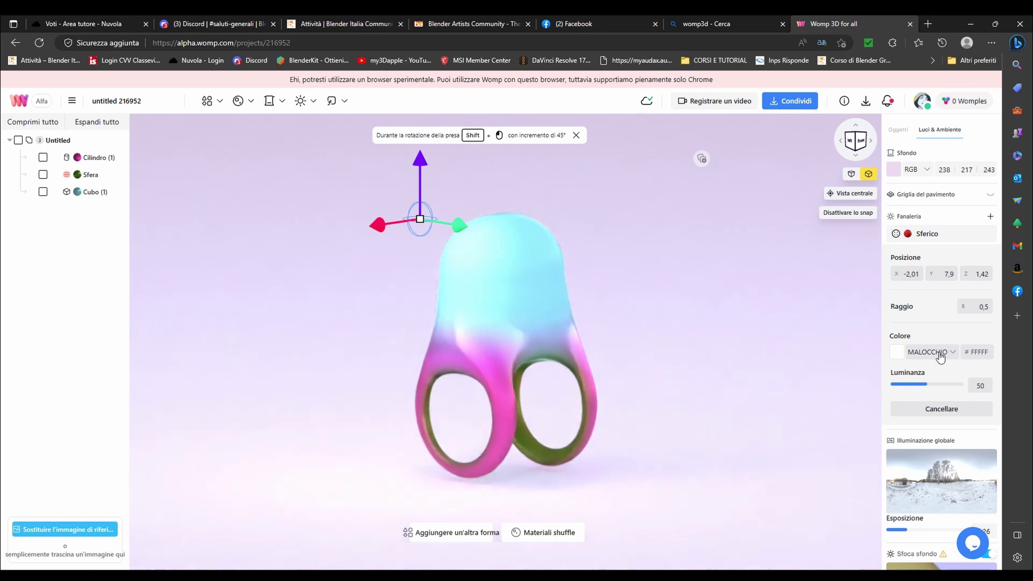
- Make the light red, change its brightness, then delete the spherical light
{"action": "left_click", "coordinate": [905, 355]}
{"action": "left_click_drag", "start_coordinate": [789, 352], "coordinate": [839, 374]}
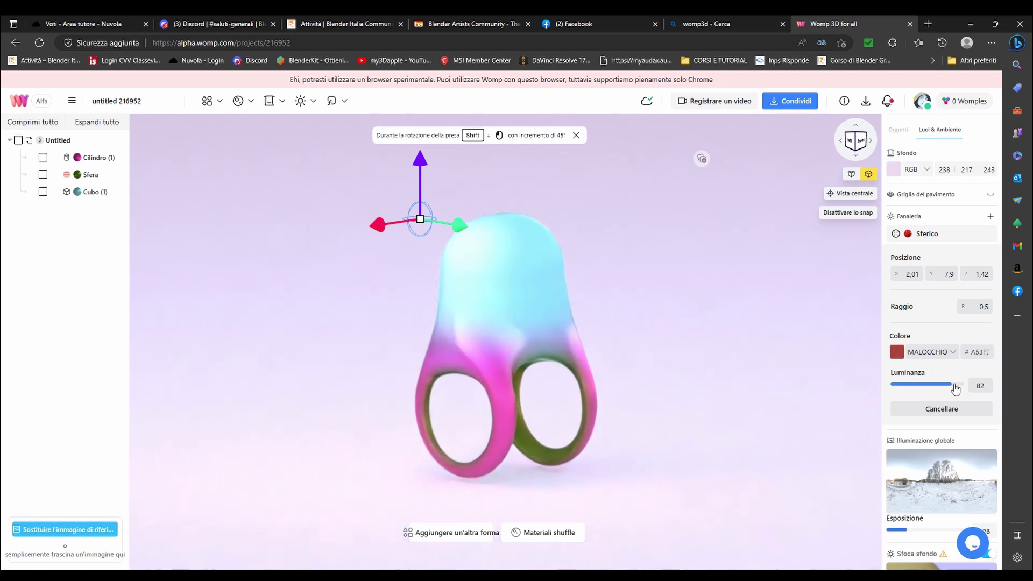
{"action": "left_click_drag", "start_coordinate": [957, 387], "coordinate": [908, 390]}
{"action": "left_click", "coordinate": [935, 355]}
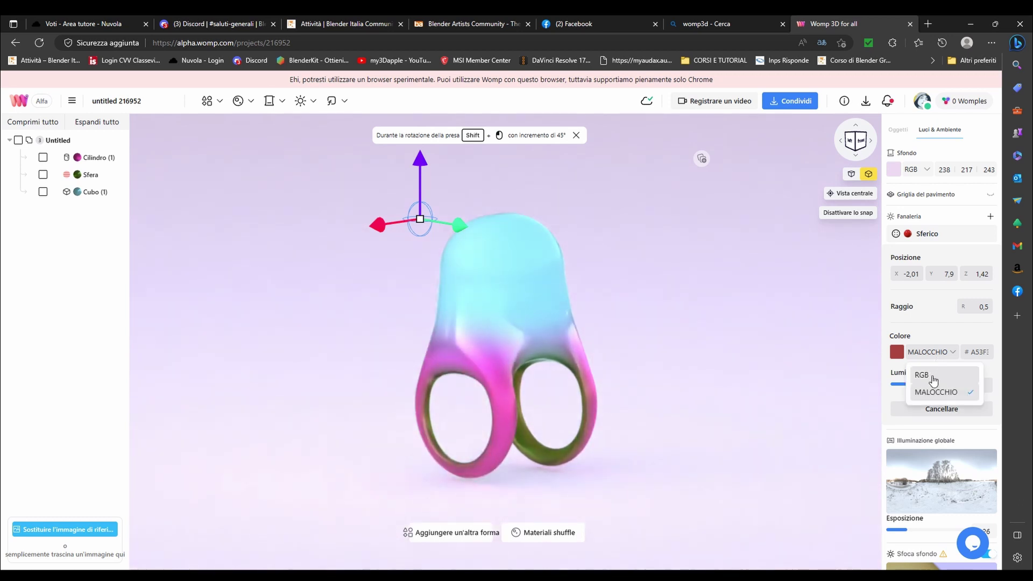
{"action": "left_click", "coordinate": [923, 375]}
{"action": "left_click", "coordinate": [961, 411]}
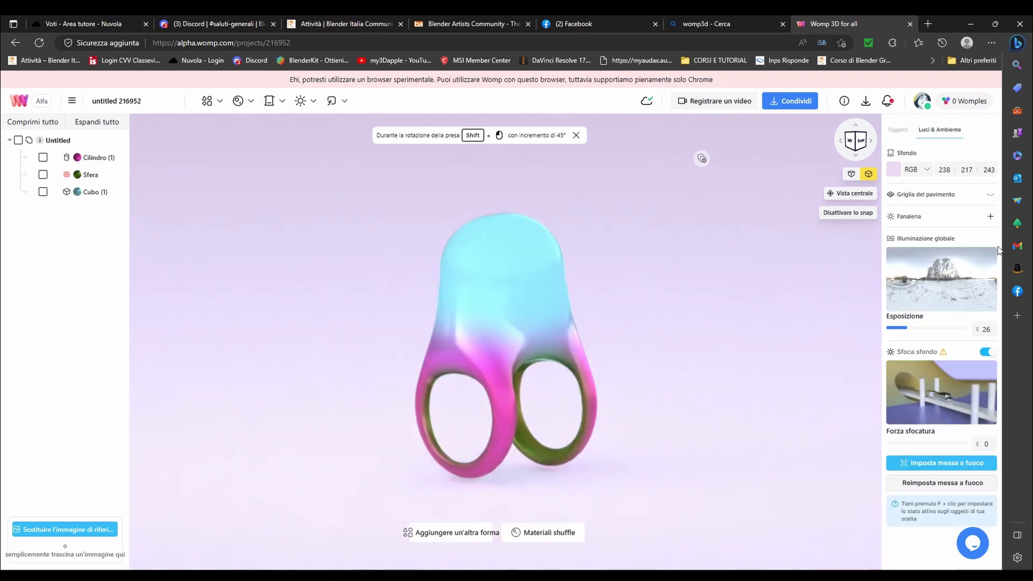
- Show the floor grid, orbit around the ring, then hide the grid again
{"action": "left_click", "coordinate": [990, 195]}
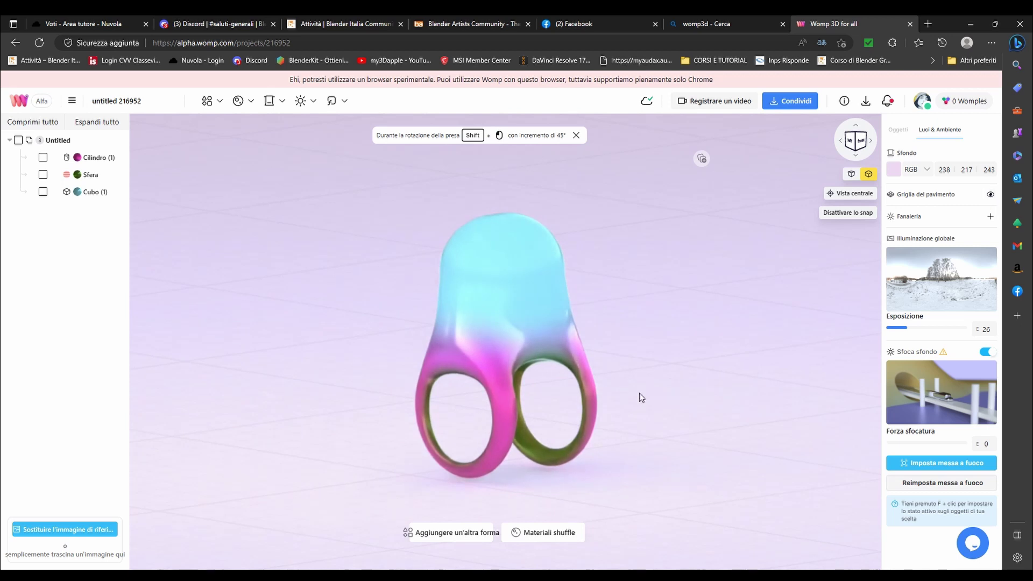
{"action": "mouse_move", "coordinate": [657, 418]}
{"action": "left_mouse_down"}
{"action": "mouse_move", "coordinate": [355, 408]}
{"action": "mouse_move", "coordinate": [841, 427]}
{"action": "left_mouse_up"}
{"action": "left_click", "coordinate": [990, 194]}
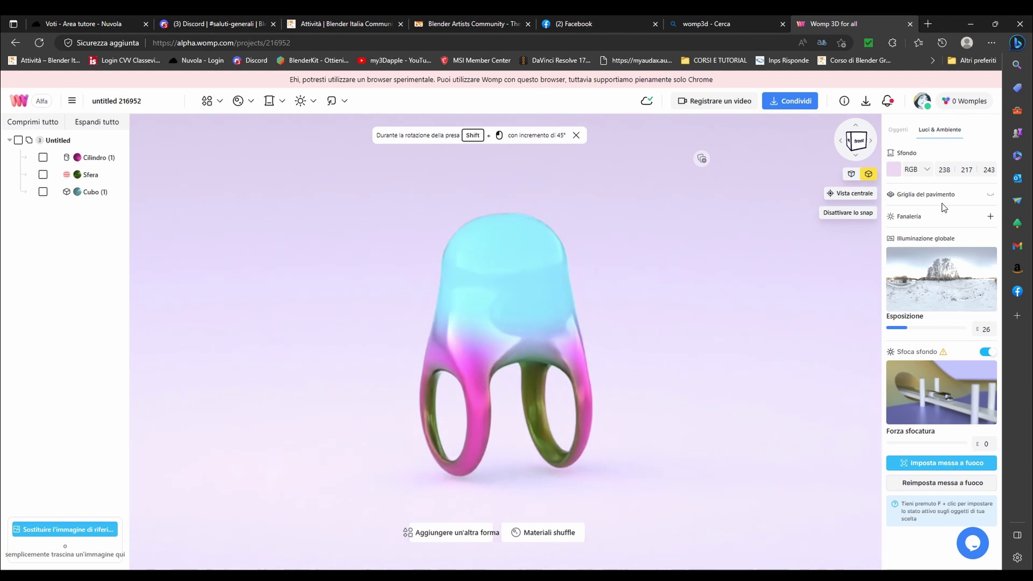
- Export the ring as an OBJ from the Scarica 3D tab and dismiss the preparation notice
{"action": "left_click", "coordinate": [785, 104]}
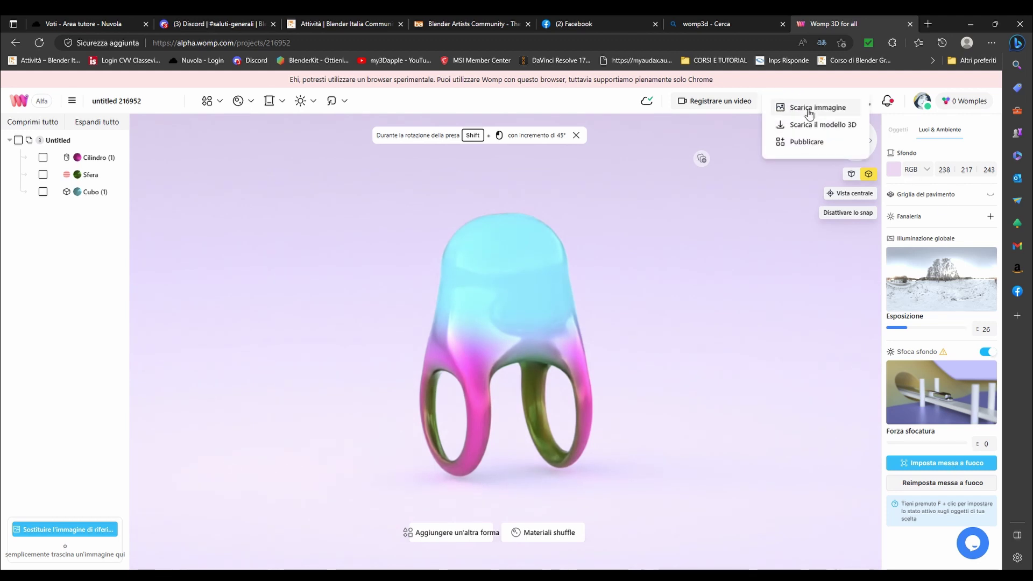
{"action": "left_click", "coordinate": [809, 109]}
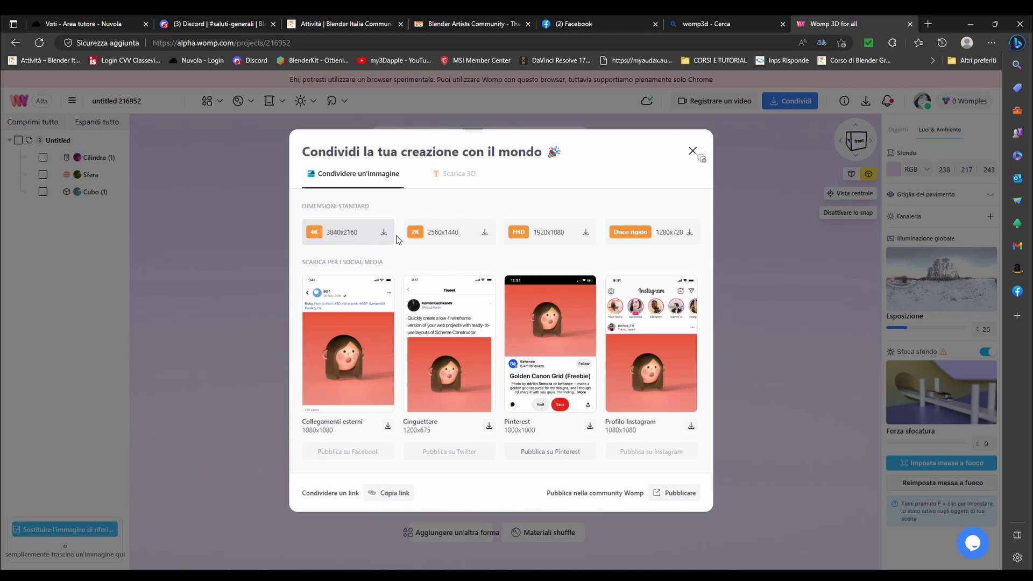
{"action": "left_click", "coordinate": [461, 177]}
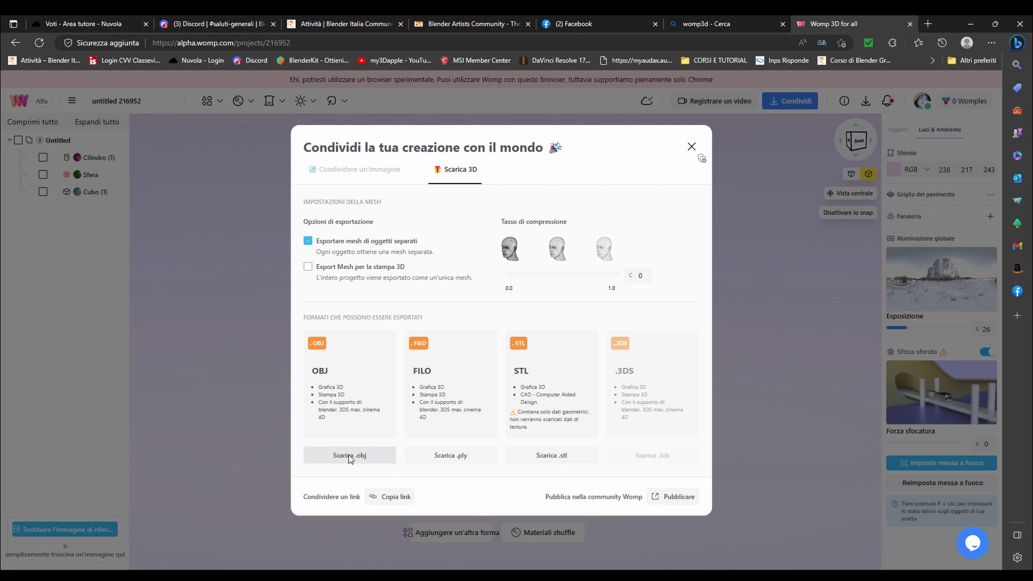
{"action": "left_click", "coordinate": [349, 456]}
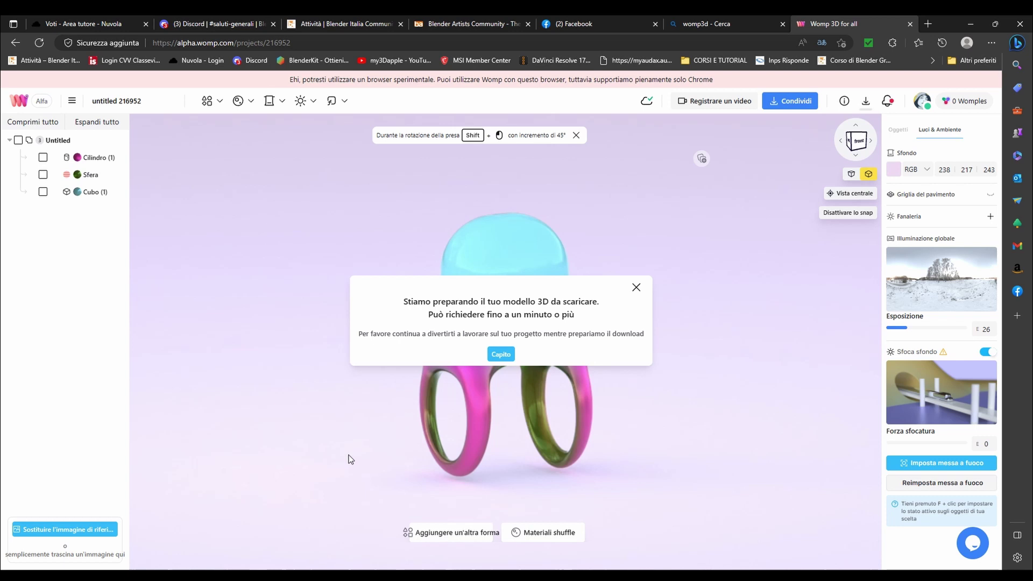
{"action": "left_click", "coordinate": [498, 354]}
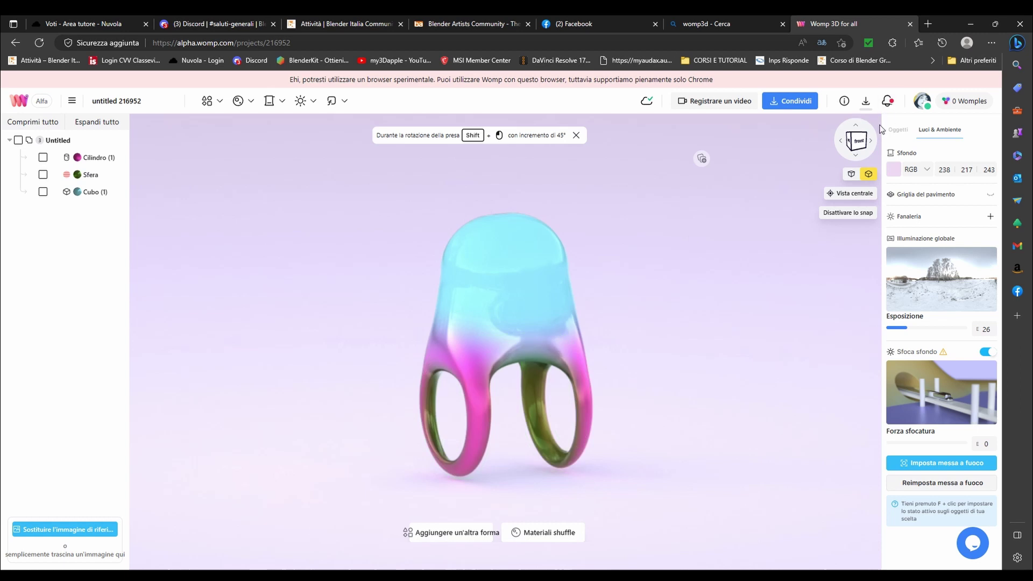
- Check the ring from the side, below and back, then open the downloaded model zip
{"action": "left_click", "coordinate": [870, 143]}
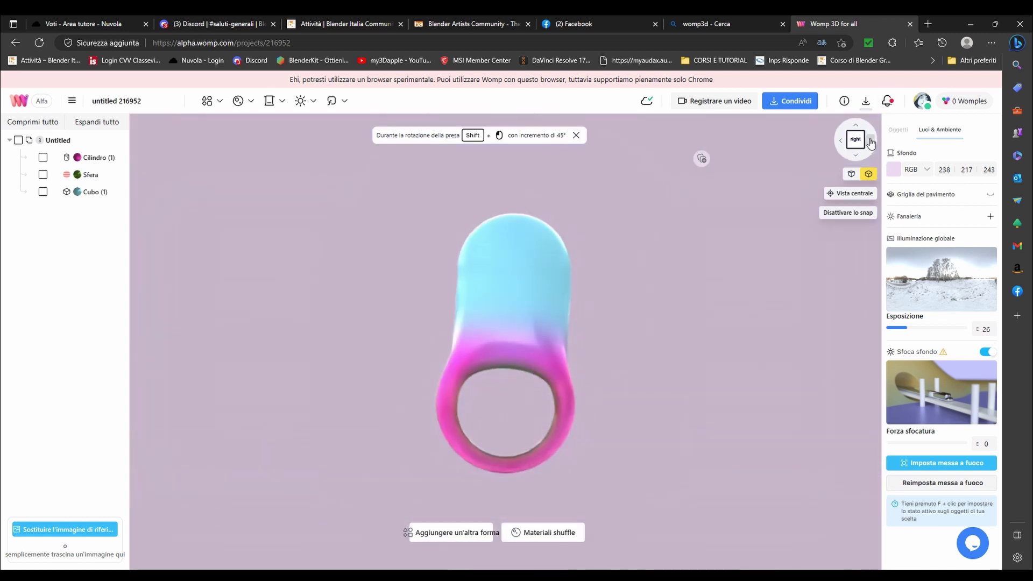
{"action": "left_click", "coordinate": [855, 157]}
{"action": "left_click", "coordinate": [855, 156]}
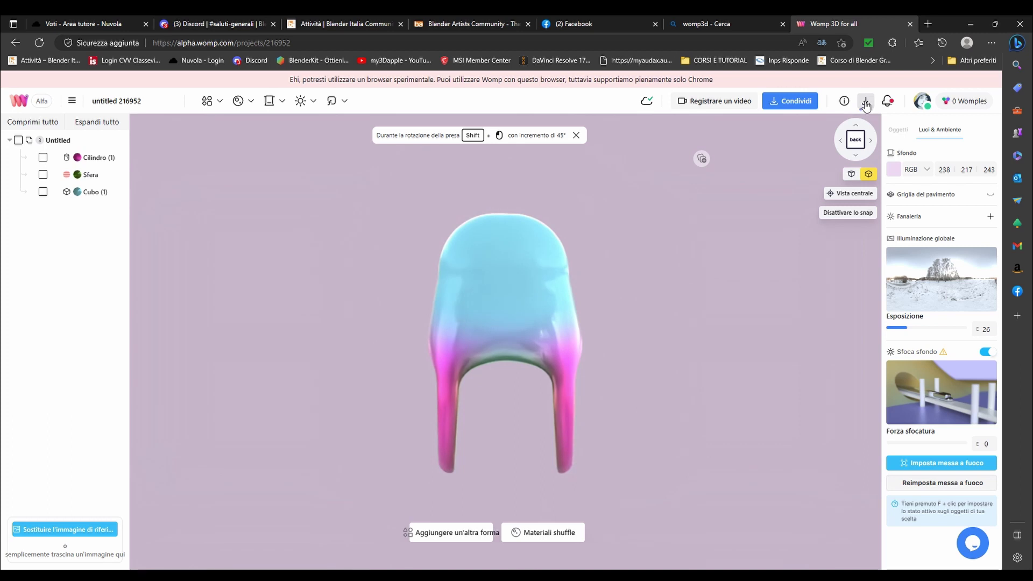
{"action": "left_click", "coordinate": [865, 106]}
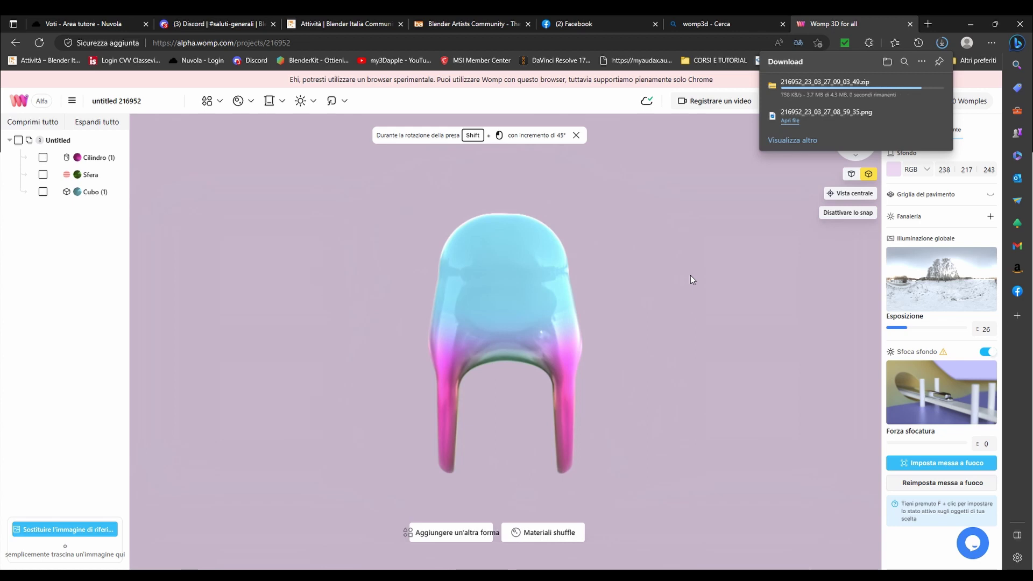
{"action": "left_click", "coordinate": [785, 87]}
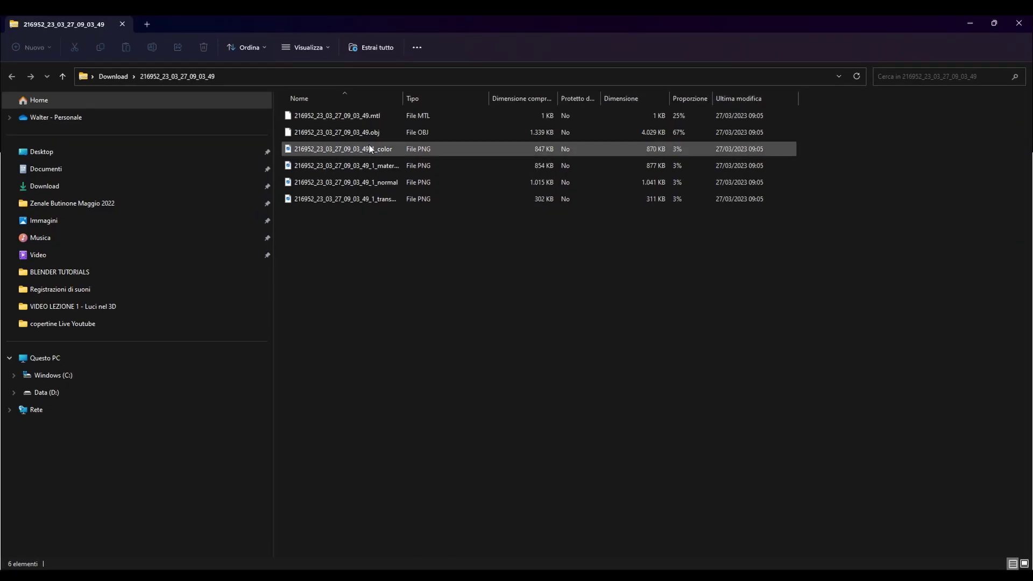
- Copy the ring's OBJ file onto the Desktop, close the archive window and switch to Blender
{"action": "left_click", "coordinate": [379, 130]}
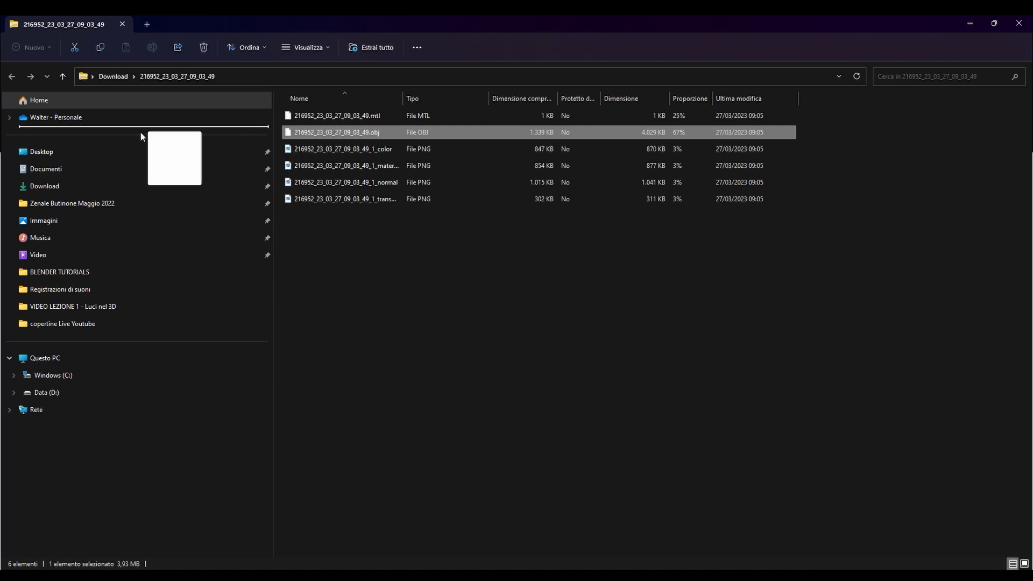
{"action": "left_click_drag", "start_coordinate": [310, 132], "coordinate": [33, 155]}
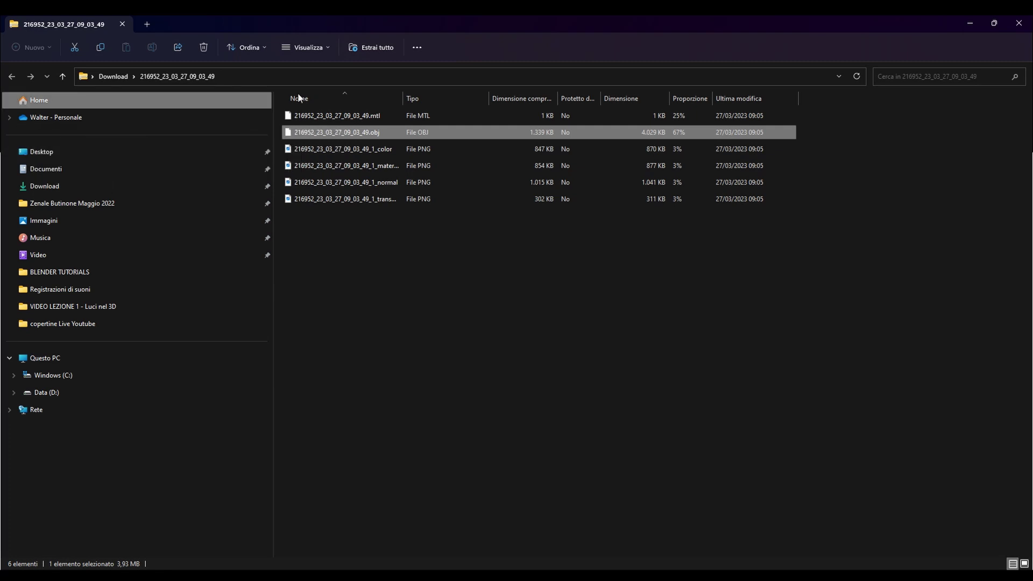
{"action": "left_click", "coordinate": [1018, 24]}
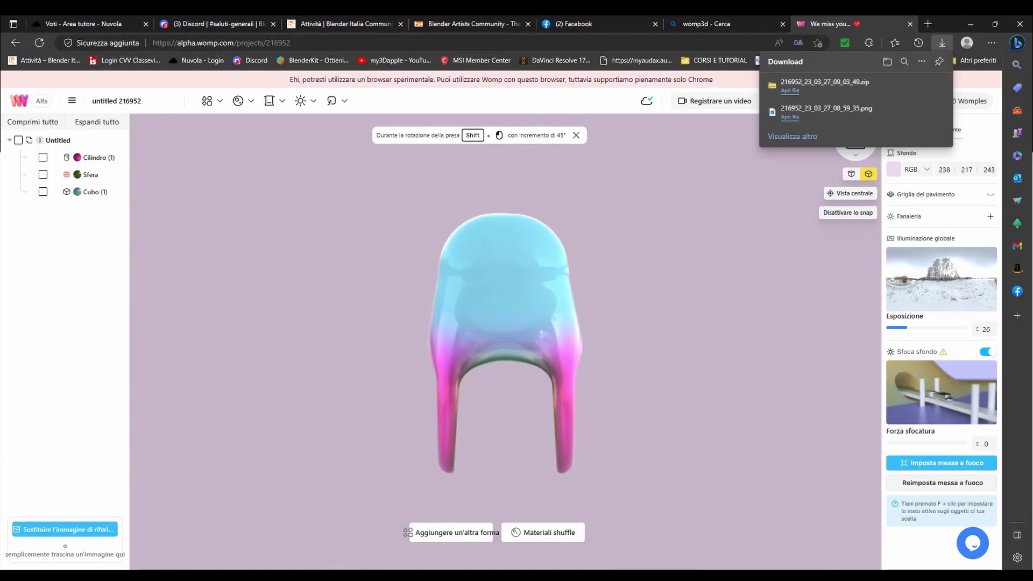
{"action": "left_click", "coordinate": [694, 524]}
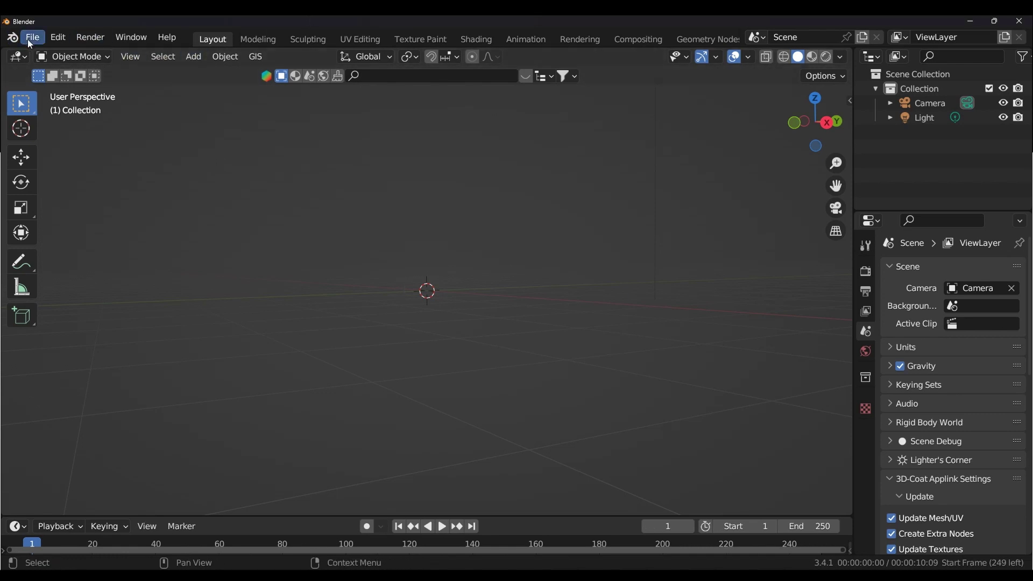
- Import the exported ring OBJ from the Desktop into the Blender scene
{"action": "key", "text": "KP_1"}
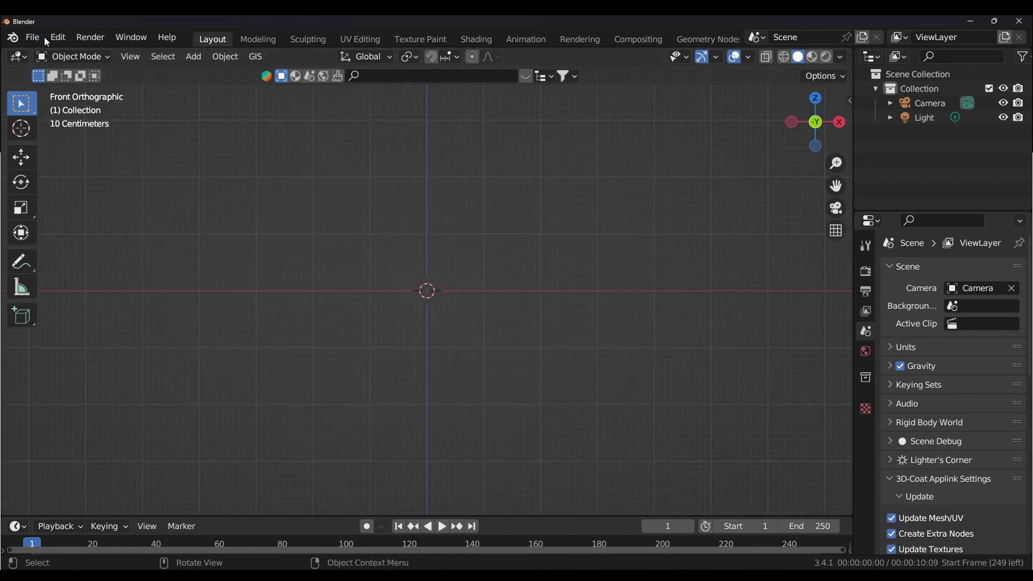
{"action": "left_click", "coordinate": [44, 37]}
{"action": "mouse_move", "coordinate": [57, 268]}
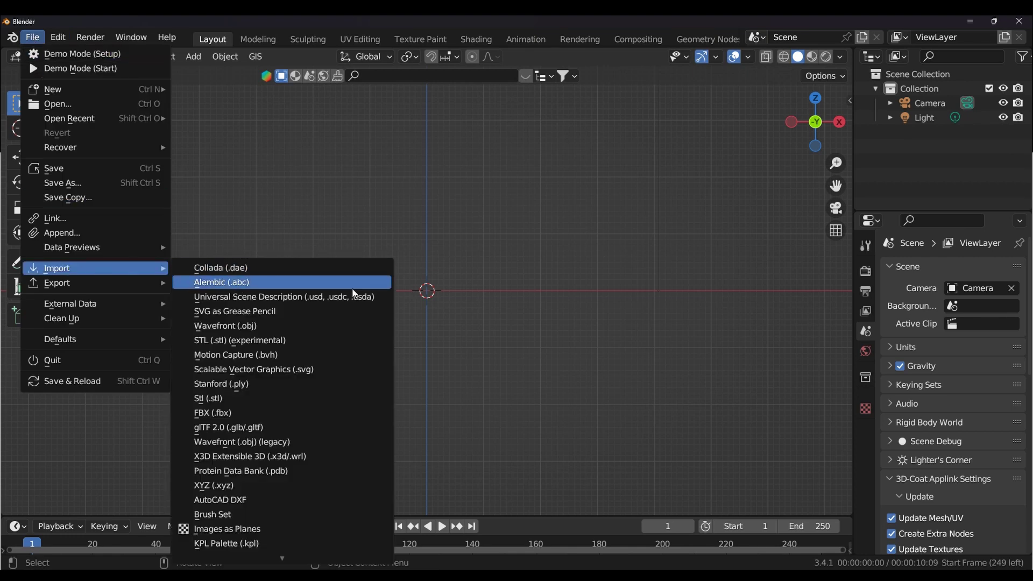
{"action": "left_click", "coordinate": [231, 325]}
{"action": "left_click", "coordinate": [182, 224]}
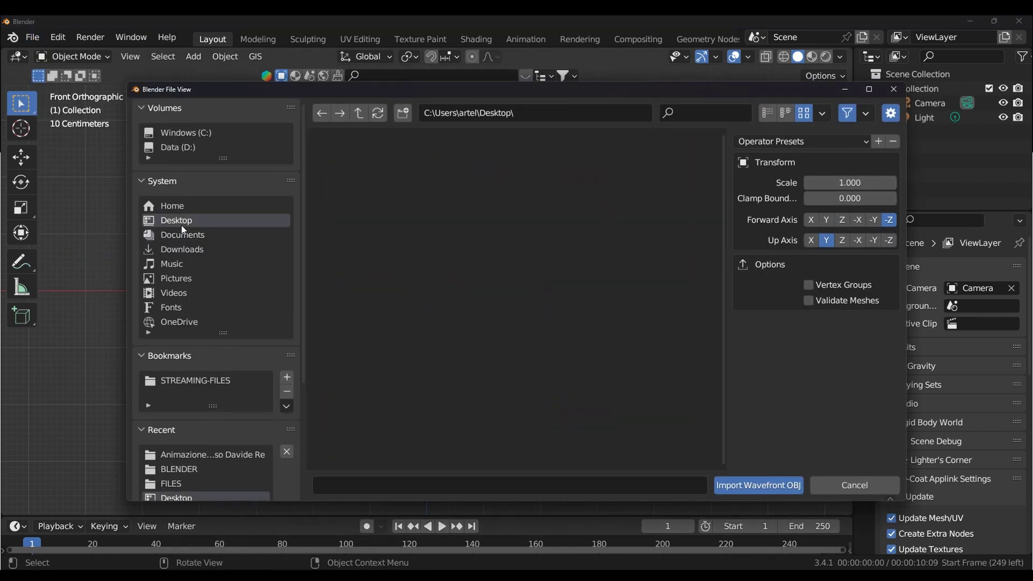
{"action": "scroll", "coordinate": [512, 315], "scroll_direction": "down", "scroll_amount": 2}
{"action": "scroll", "coordinate": [513, 318], "scroll_direction": "down", "scroll_amount": 2}
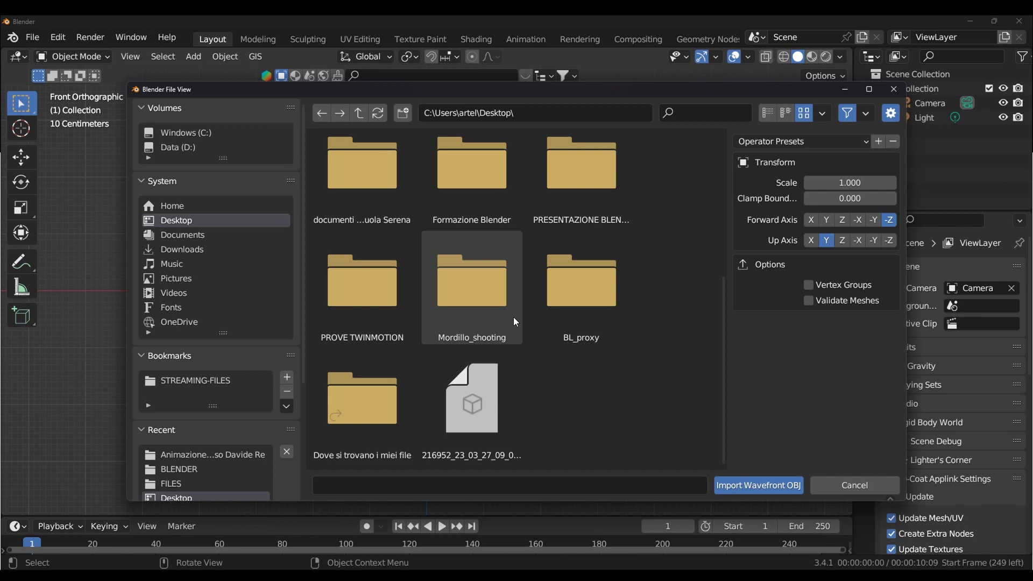
{"action": "left_click", "coordinate": [458, 408]}
{"action": "left_click", "coordinate": [718, 482]}
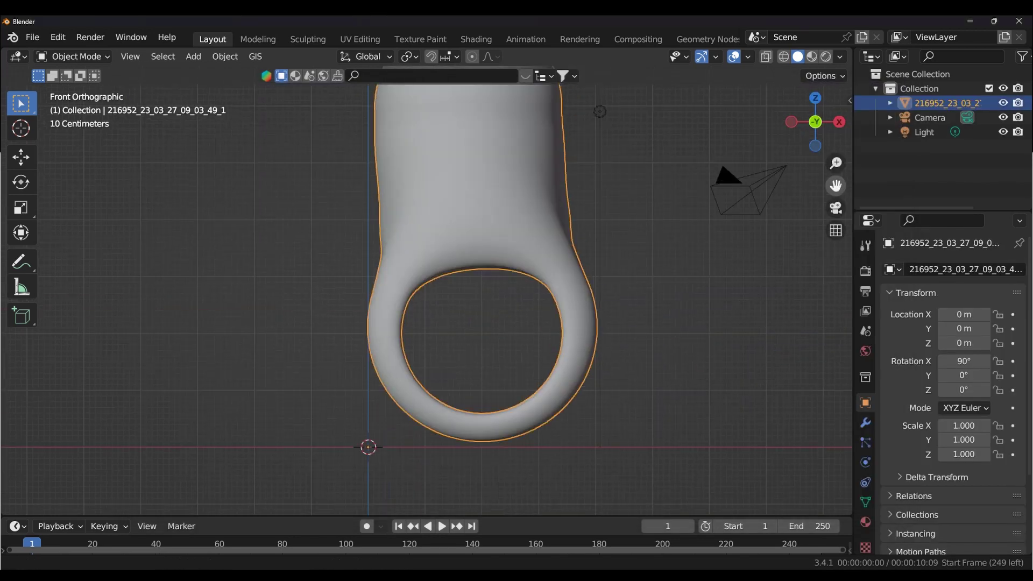
- Inspect the ring from several angles in material preview and rendered shading
{"action": "mouse_move", "coordinate": [618, 234]}
{"action": "middle_mouse_down"}
{"action": "mouse_move", "coordinate": [443, 269]}
{"action": "mouse_move", "coordinate": [570, 258]}
{"action": "middle_mouse_up"}
{"action": "left_click", "coordinate": [812, 57]}
{"action": "left_click", "coordinate": [827, 58]}
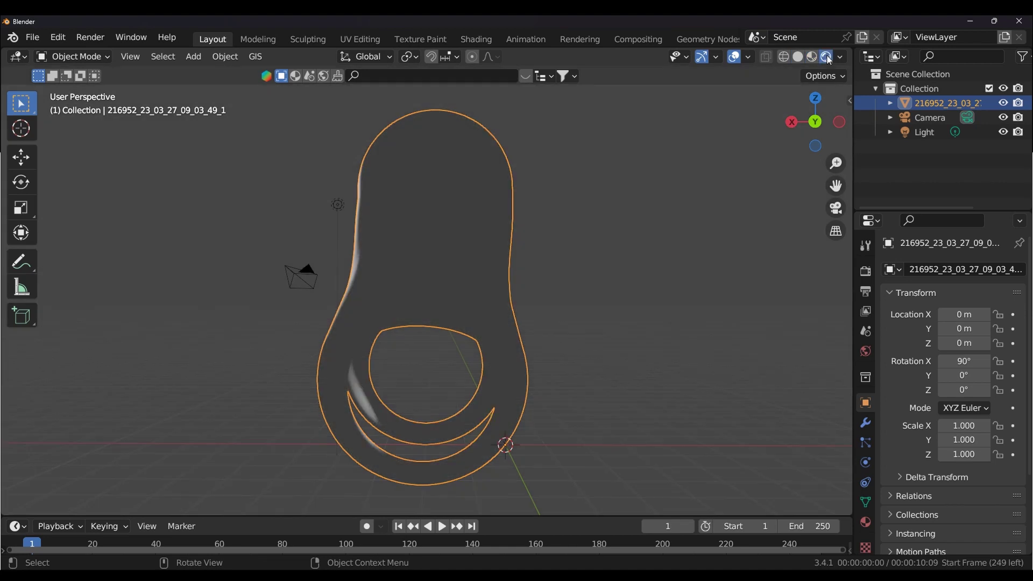
{"action": "left_click", "coordinate": [812, 57]}
{"action": "left_click", "coordinate": [826, 56]}
{"action": "mouse_move", "coordinate": [624, 237]}
{"action": "middle_mouse_down"}
{"action": "mouse_move", "coordinate": [636, 234]}
{"action": "mouse_move", "coordinate": [369, 234]}
{"action": "mouse_move", "coordinate": [489, 235]}
{"action": "mouse_move", "coordinate": [380, 224]}
{"action": "mouse_move", "coordinate": [484, 228]}
{"action": "middle_mouse_up"}
{"action": "left_click", "coordinate": [811, 57]}
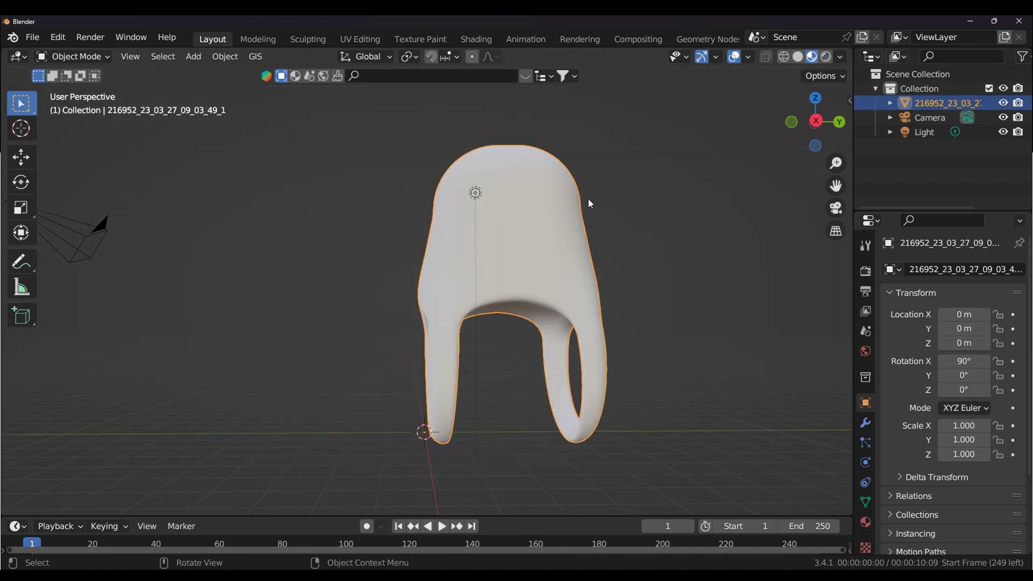
{"action": "middle_click_drag", "start_coordinate": [589, 198], "coordinate": [763, 215]}
- Switch the ring into Edit Mode and zoom and orbit around its mesh
{"action": "left_click", "coordinate": [81, 56]}
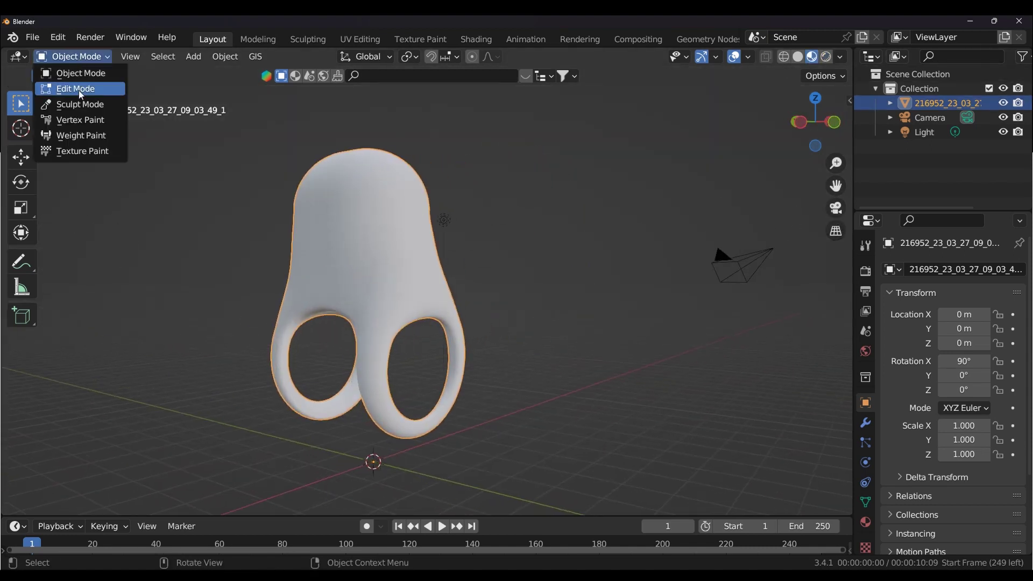
{"action": "left_click", "coordinate": [79, 91]}
{"action": "scroll", "coordinate": [323, 202], "scroll_direction": "up", "scroll_amount": 2}
{"action": "scroll", "coordinate": [324, 203], "scroll_direction": "up", "scroll_amount": 3}
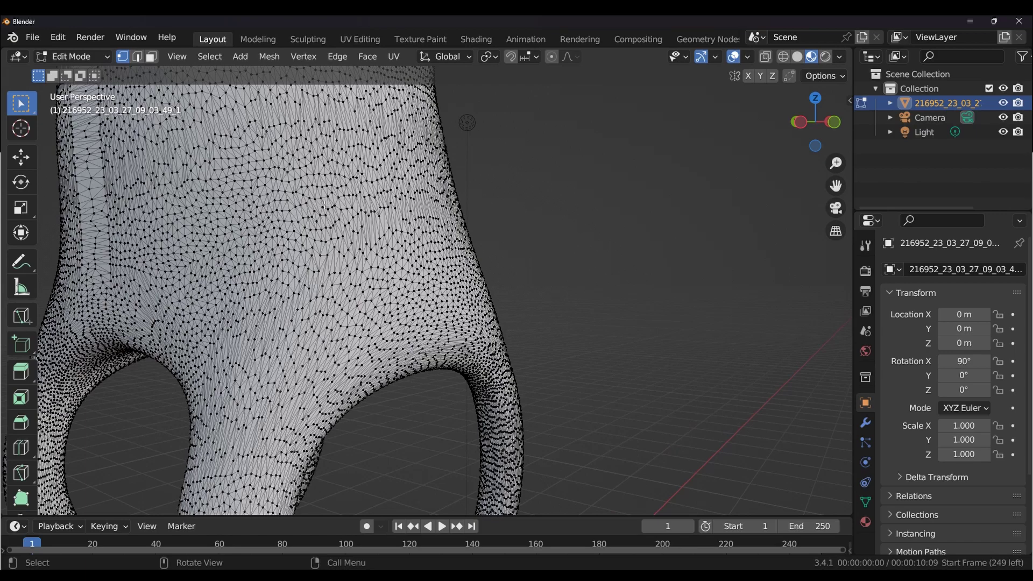
{"action": "scroll", "coordinate": [324, 205], "scroll_direction": "down", "scroll_amount": 3}
{"action": "mouse_move", "coordinate": [324, 205]}
{"action": "middle_mouse_down"}
{"action": "mouse_move", "coordinate": [476, 230]}
{"action": "mouse_move", "coordinate": [570, 231]}
{"action": "middle_mouse_up"}
{"action": "scroll", "coordinate": [476, 230], "scroll_direction": "up", "scroll_amount": 2}
{"action": "scroll", "coordinate": [476, 230], "scroll_direction": "up", "scroll_amount": 2}
{"action": "scroll", "coordinate": [475, 230], "scroll_direction": "down", "scroll_amount": 3}
{"action": "scroll", "coordinate": [570, 232], "scroll_direction": "up", "scroll_amount": 1}
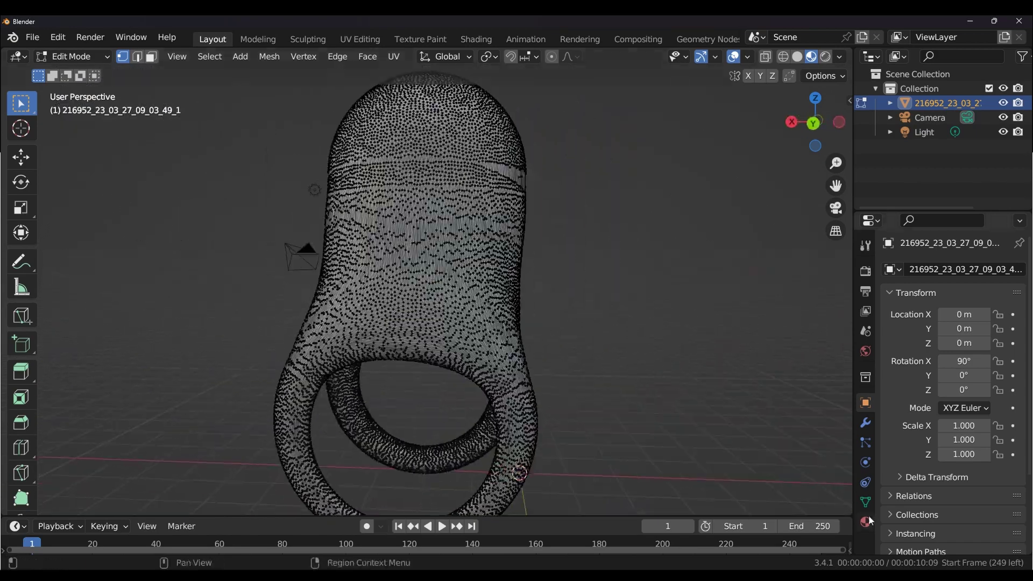
- Open the ring's material settings and select the entire mesh
{"action": "left_click", "coordinate": [867, 521]}
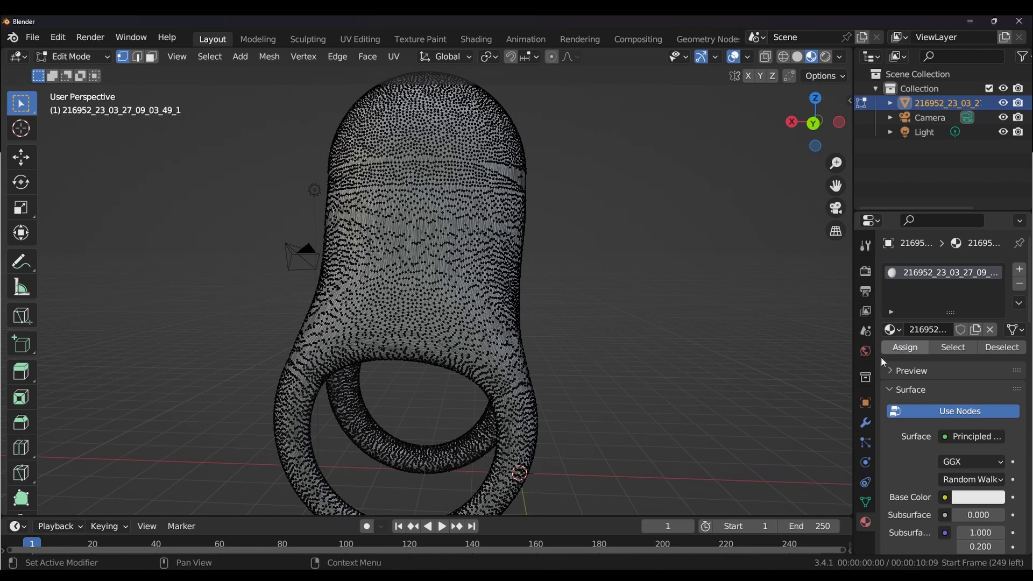
{"action": "middle_click_drag", "start_coordinate": [769, 380], "coordinate": [559, 383]}
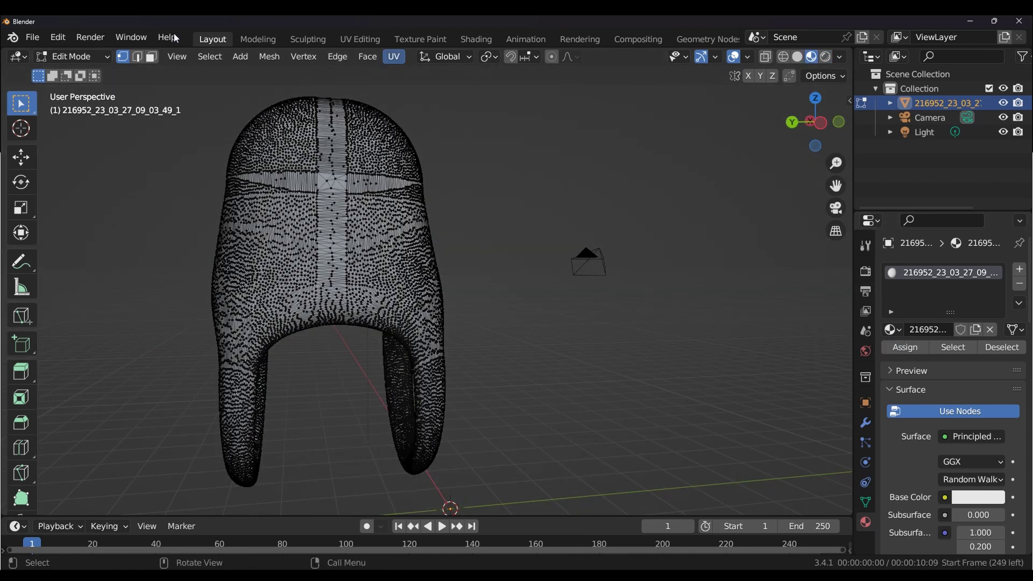
{"action": "mouse_move", "coordinate": [296, 172]}
{"action": "middle_mouse_down"}
{"action": "mouse_move", "coordinate": [167, 183]}
{"action": "mouse_move", "coordinate": [169, 87]}
{"action": "middle_mouse_up"}
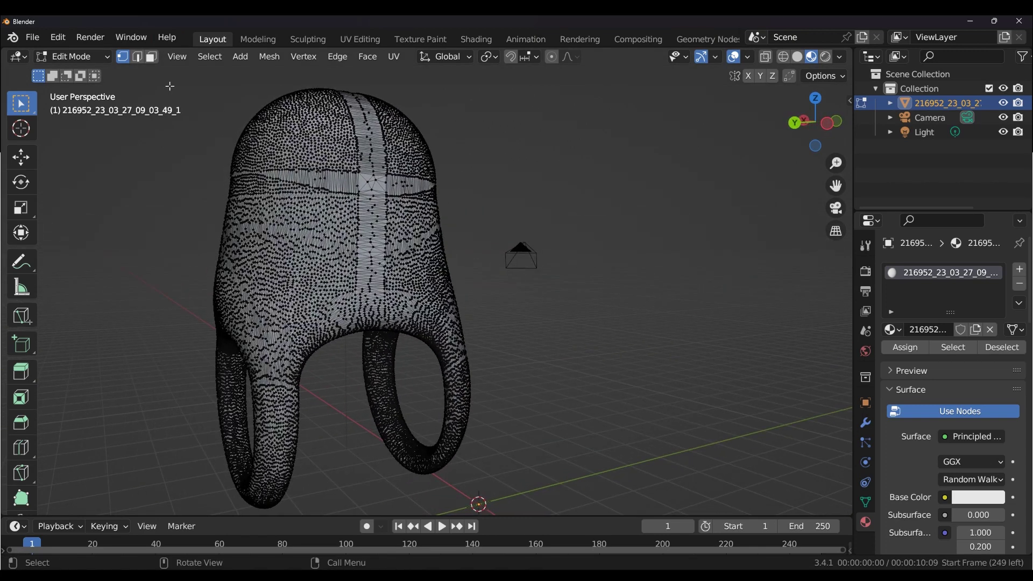
{"action": "left_click", "coordinate": [210, 56]}
{"action": "left_click", "coordinate": [229, 74]}
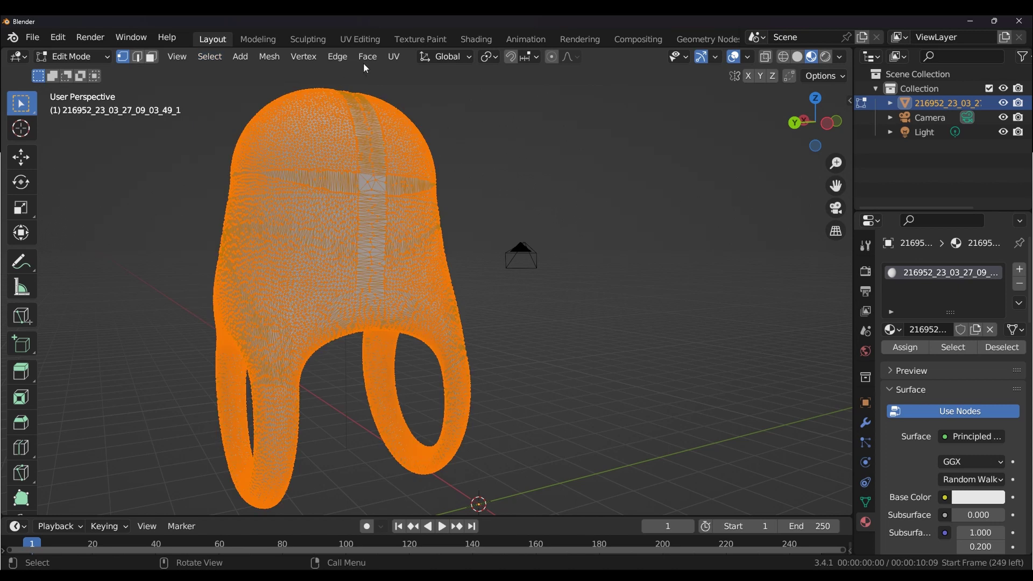
{"action": "left_click", "coordinate": [367, 56]}
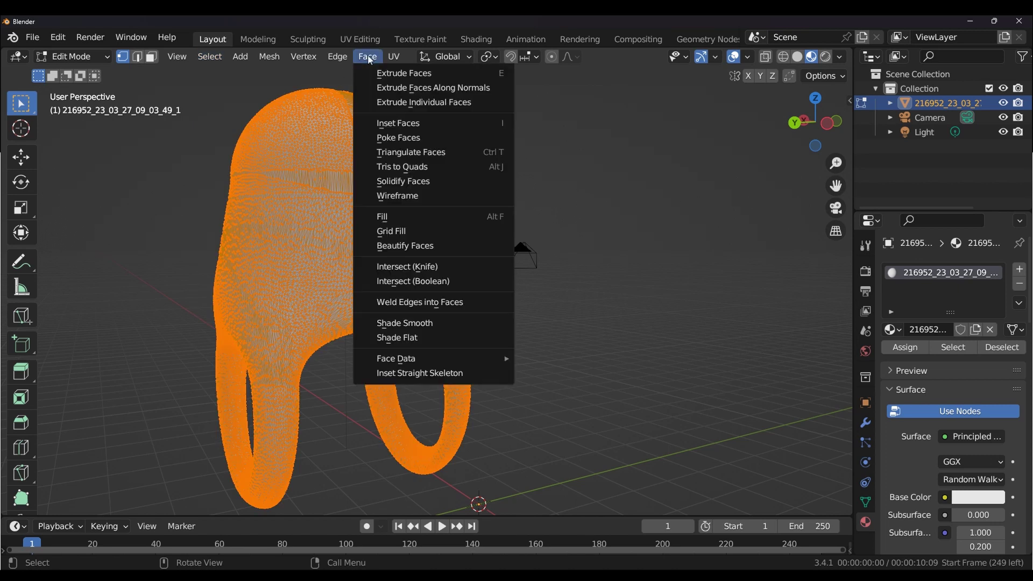
- Convert the ring mesh's triangles into quads
{"action": "left_click", "coordinate": [436, 167]}
{"action": "scroll", "coordinate": [381, 211], "scroll_direction": "up", "scroll_amount": 4}
{"action": "scroll", "coordinate": [381, 211], "scroll_direction": "down", "scroll_amount": 2}
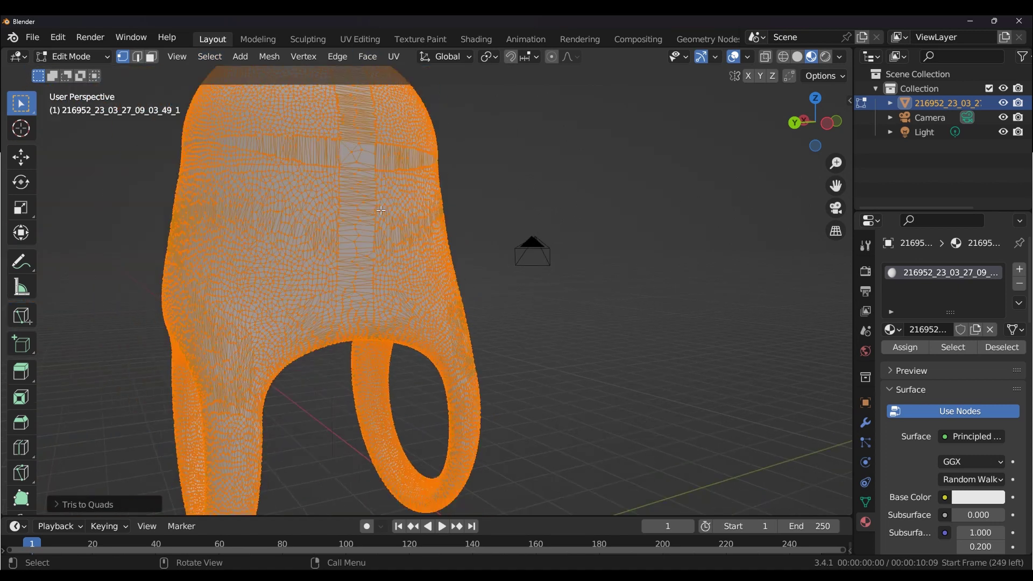
{"action": "scroll", "coordinate": [381, 210], "scroll_direction": "down", "scroll_amount": 2}
- Merge vertices by distance and return the ring to Object Mode
{"action": "key", "text": "m"}
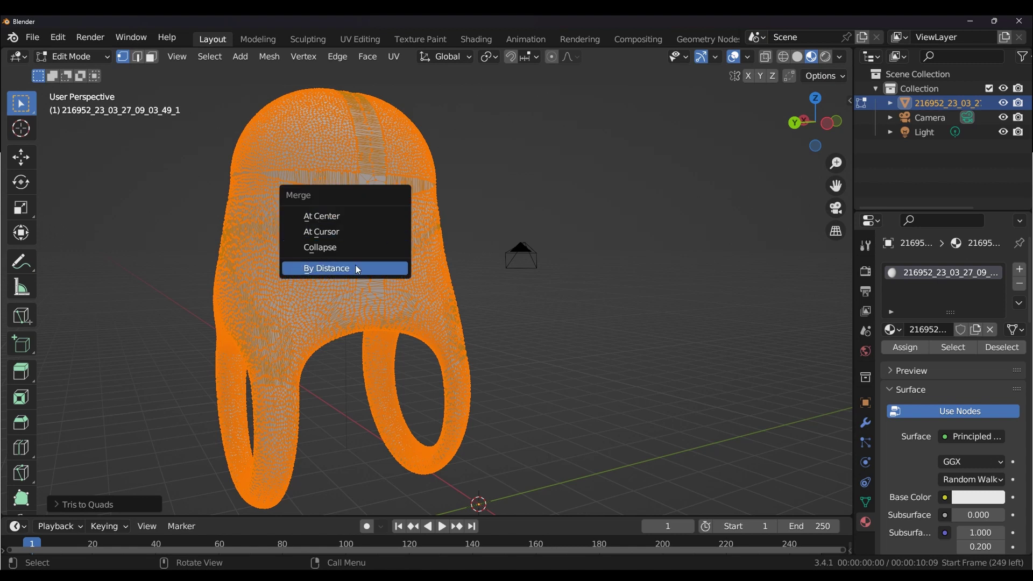
{"action": "left_click", "coordinate": [356, 265]}
{"action": "scroll", "coordinate": [350, 262], "scroll_direction": "up", "scroll_amount": 2}
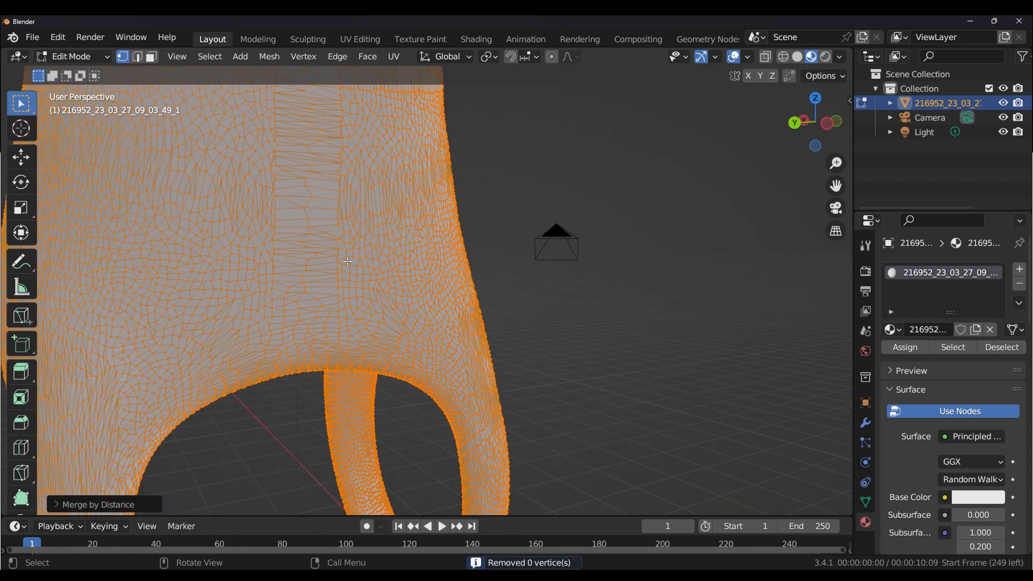
{"action": "scroll", "coordinate": [347, 261], "scroll_direction": "down", "scroll_amount": 4}
{"action": "mouse_move", "coordinate": [348, 261]}
{"action": "middle_mouse_down"}
{"action": "mouse_move", "coordinate": [581, 249]}
{"action": "mouse_move", "coordinate": [317, 247]}
{"action": "middle_mouse_up"}
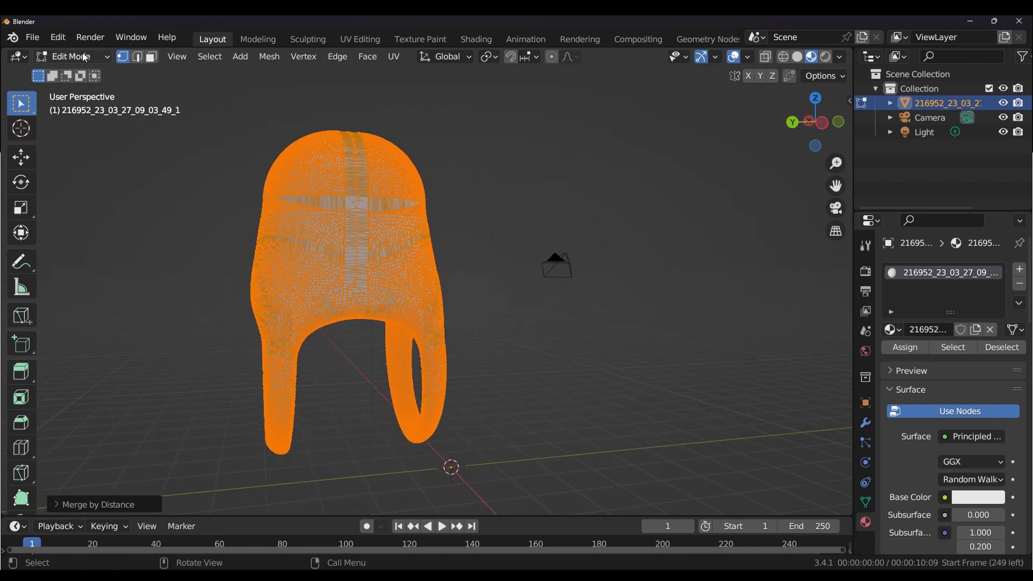
{"action": "left_click", "coordinate": [84, 57]}
{"action": "left_click", "coordinate": [78, 69]}
- Add a Decimate modifier to the ring and show the wireframe overlay
{"action": "left_click", "coordinate": [864, 423]}
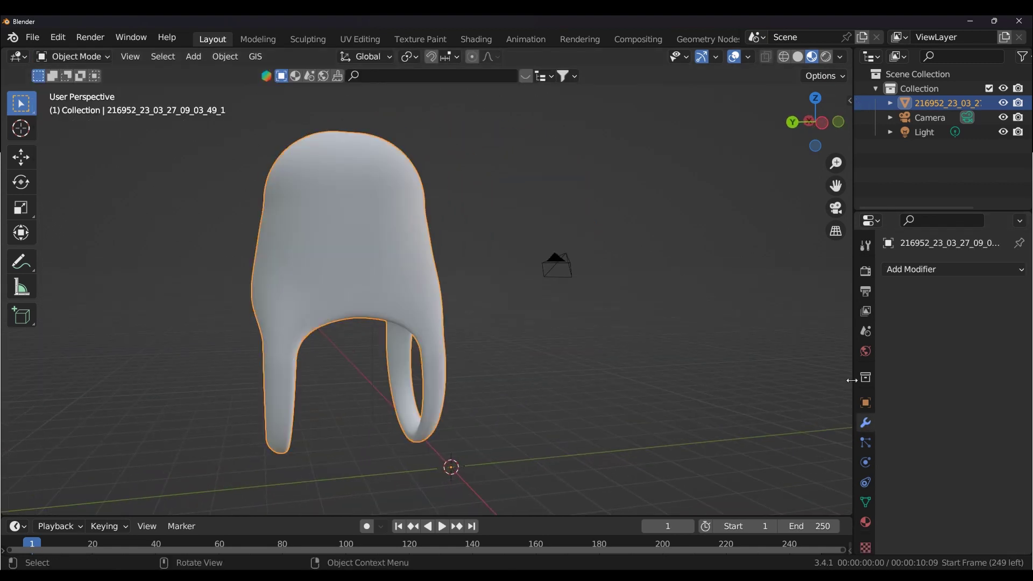
{"action": "left_click_drag", "start_coordinate": [852, 380], "coordinate": [793, 382]}
{"action": "scroll", "coordinate": [647, 386], "scroll_direction": "up", "scroll_amount": 1}
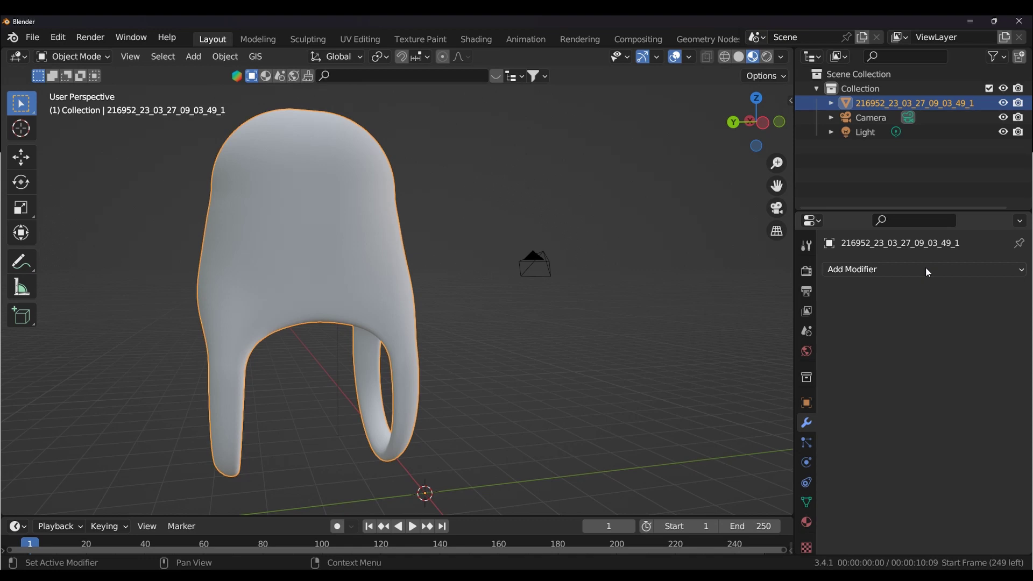
{"action": "left_click", "coordinate": [896, 269]}
{"action": "left_click", "coordinate": [740, 364]}
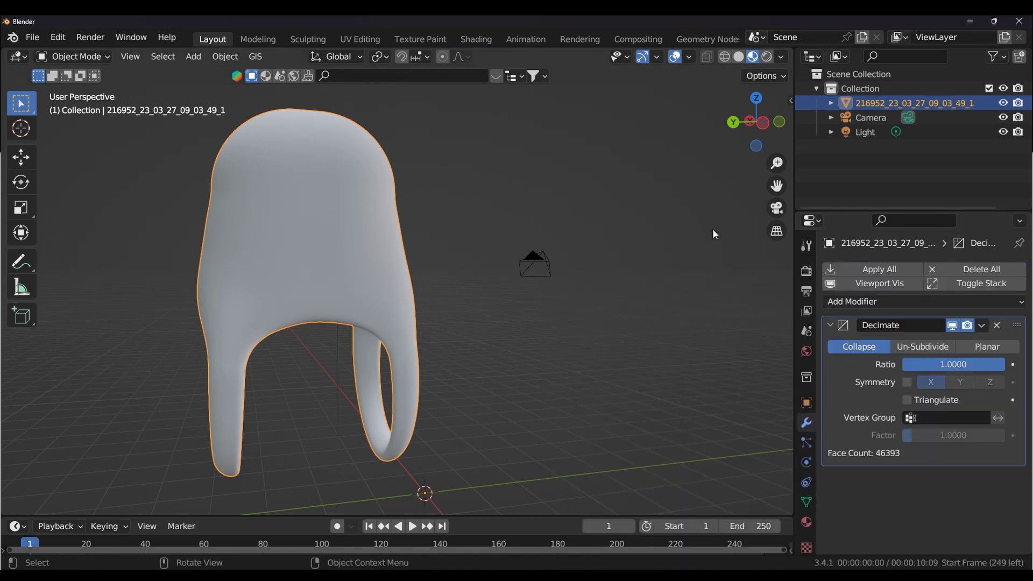
{"action": "left_click", "coordinate": [687, 56]}
{"action": "left_click", "coordinate": [591, 313]}
- Set the decimate ratio to 0.0777, then try Un-Subdivide and Planar methods
{"action": "scroll", "coordinate": [554, 344], "scroll_direction": "up", "scroll_amount": 1}
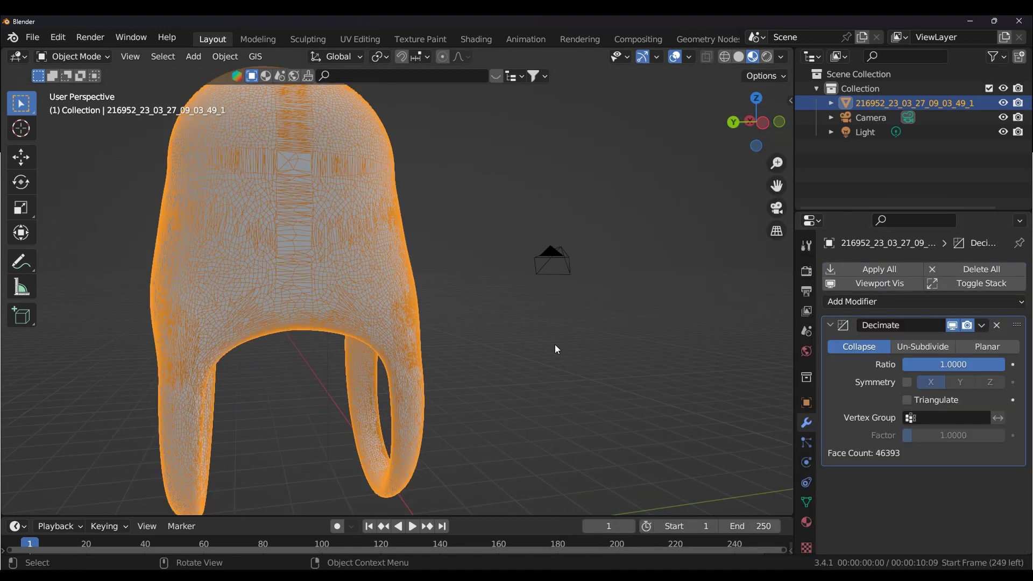
{"action": "mouse_move", "coordinate": [953, 364]}
{"action": "left_mouse_down"}
{"action": "mouse_move", "coordinate": [903, 364]}
{"action": "mouse_move", "coordinate": [925, 364]}
{"action": "left_mouse_up"}
{"action": "mouse_move", "coordinate": [388, 316]}
{"action": "middle_mouse_down"}
{"action": "mouse_move", "coordinate": [586, 322]}
{"action": "mouse_move", "coordinate": [486, 345]}
{"action": "mouse_move", "coordinate": [652, 355]}
{"action": "mouse_move", "coordinate": [701, 339]}
{"action": "middle_mouse_up"}
{"action": "left_click", "coordinate": [898, 348]}
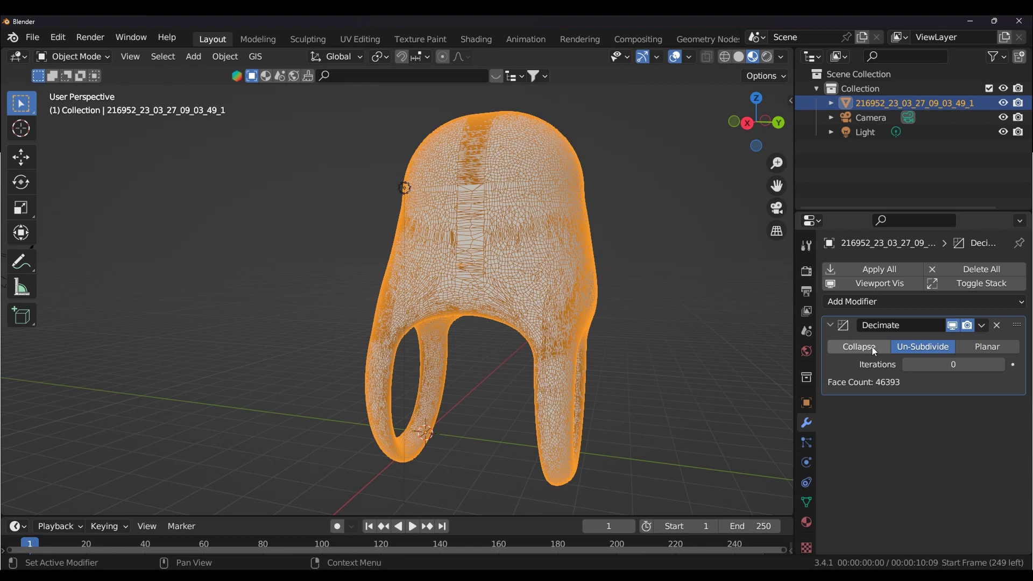
{"action": "left_click", "coordinate": [873, 348]}
{"action": "left_click", "coordinate": [986, 348]}
- Raise the Planar angle limit, return to Collapse, then delete the ring object
{"action": "mouse_move", "coordinate": [952, 364]}
{"action": "left_mouse_down"}
{"action": "mouse_move", "coordinate": [979, 364]}
{"action": "mouse_move", "coordinate": [946, 364]}
{"action": "left_mouse_up"}
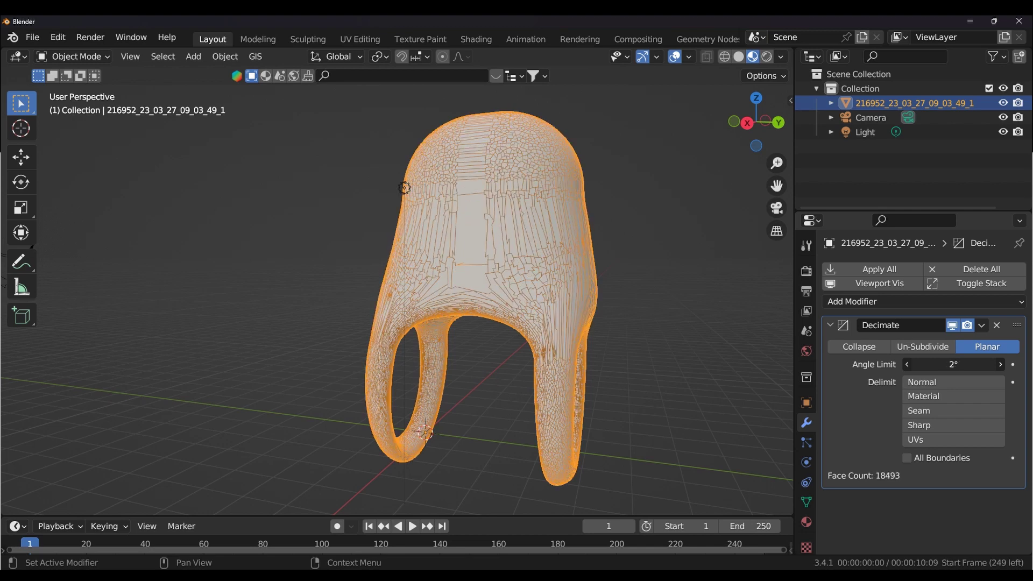
{"action": "left_click", "coordinate": [859, 346]}
{"action": "mouse_move", "coordinate": [521, 326]}
{"action": "middle_mouse_down"}
{"action": "mouse_move", "coordinate": [689, 337]}
{"action": "mouse_move", "coordinate": [659, 331]}
{"action": "mouse_move", "coordinate": [657, 301]}
{"action": "mouse_move", "coordinate": [706, 301]}
{"action": "mouse_move", "coordinate": [340, 292]}
{"action": "mouse_move", "coordinate": [348, 219]}
{"action": "mouse_move", "coordinate": [342, 322]}
{"action": "mouse_move", "coordinate": [350, 302]}
{"action": "mouse_move", "coordinate": [421, 285]}
{"action": "mouse_move", "coordinate": [673, 293]}
{"action": "middle_mouse_up"}
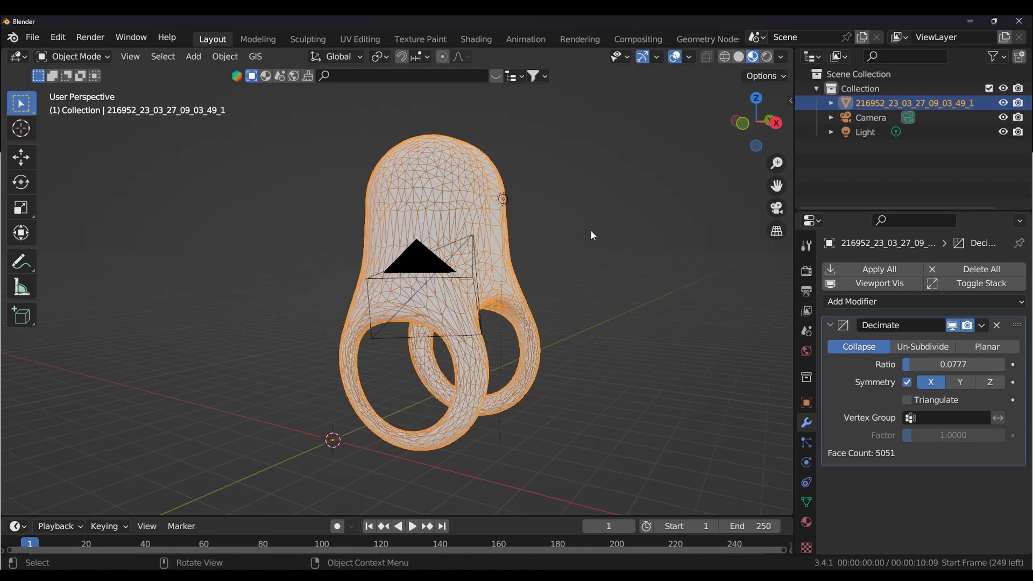
{"action": "key", "text": "Delete"}
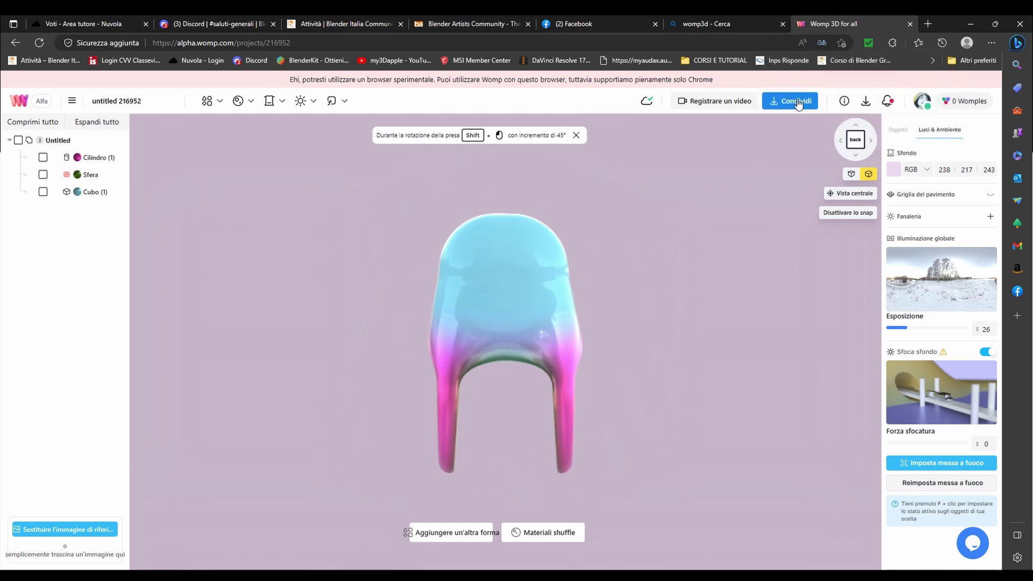
- Export the ring via Condividi > Scarica il modello 3D as an .obj file
{"action": "left_click", "coordinate": [796, 101]}
{"action": "left_click", "coordinate": [811, 125]}
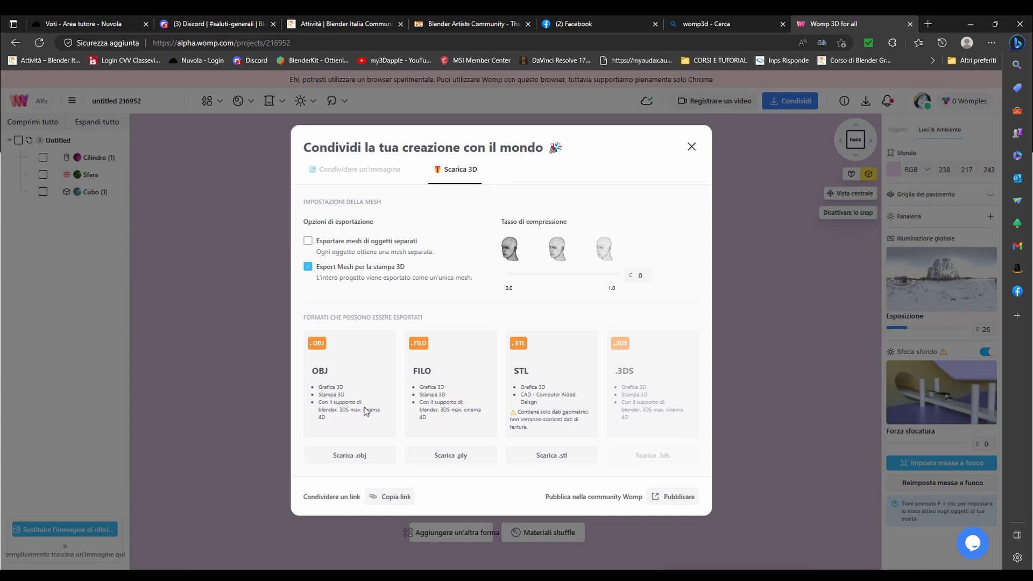
{"action": "left_click", "coordinate": [362, 457]}
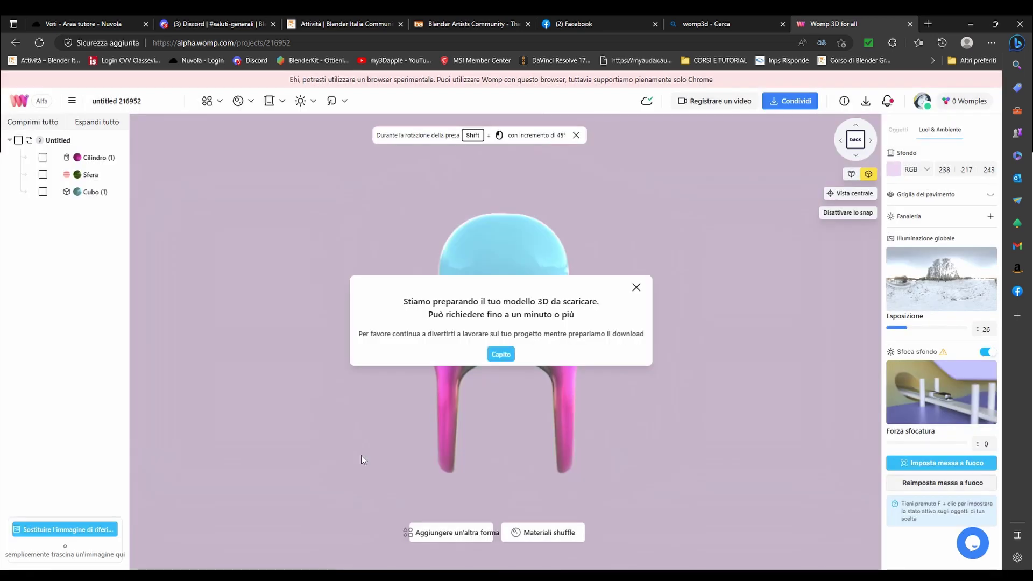
{"action": "left_click", "coordinate": [500, 355]}
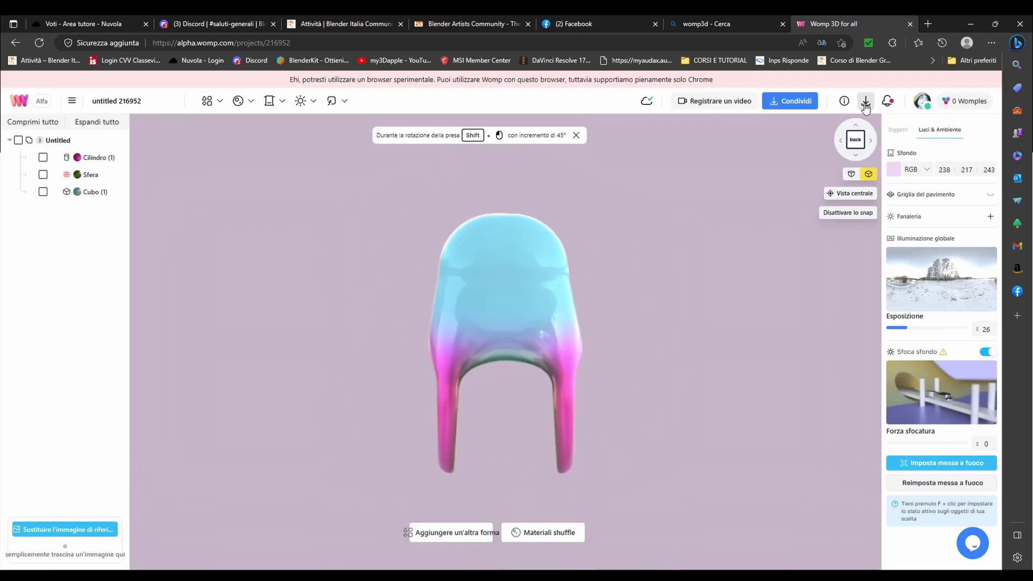
- Try dark sun, factory_yard and indoor environment lighting, ending back on snowy
{"action": "left_click", "coordinate": [301, 100]}
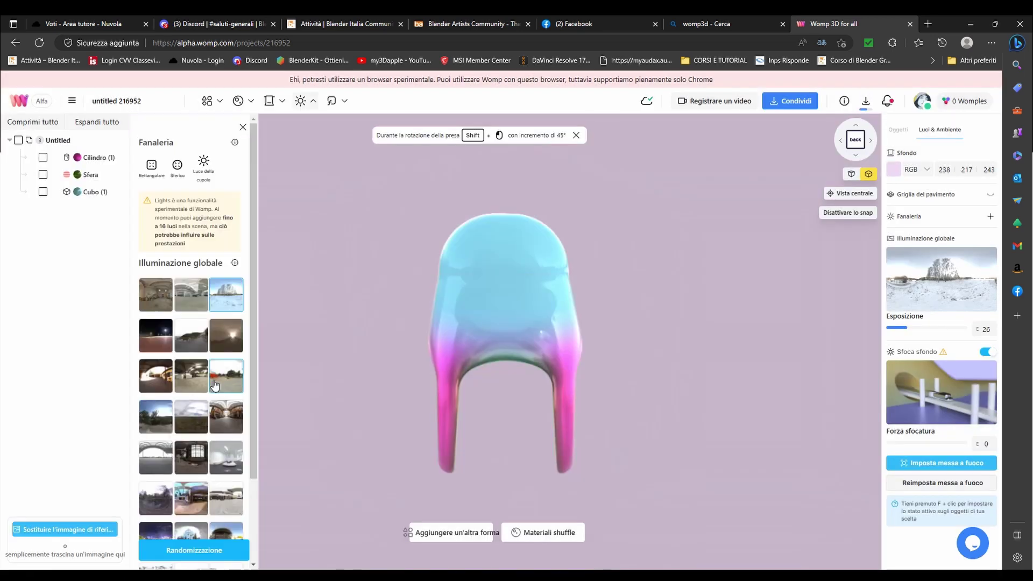
{"action": "scroll", "coordinate": [215, 387], "scroll_direction": "down", "scroll_amount": 3}
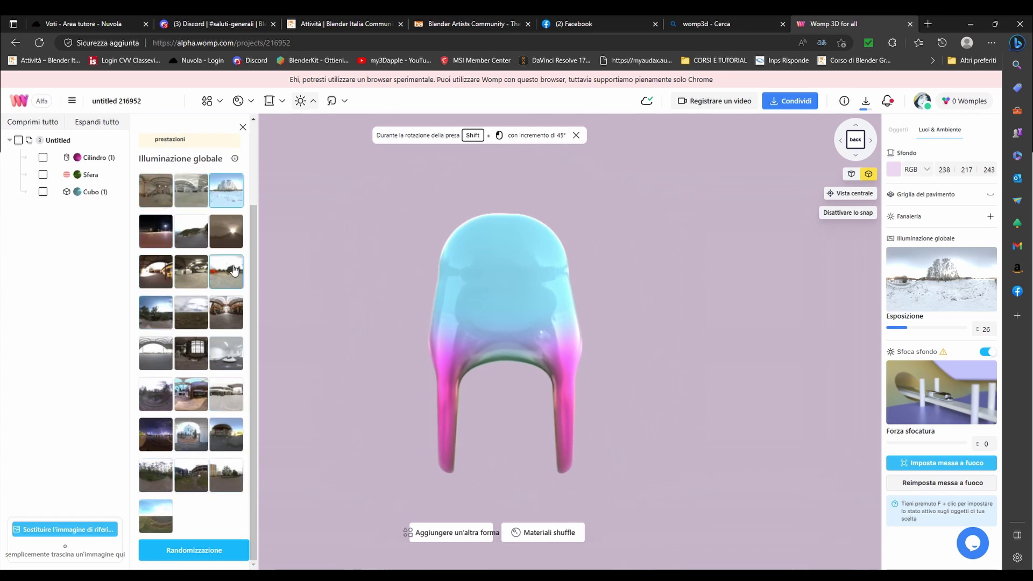
{"action": "left_click", "coordinate": [221, 243]}
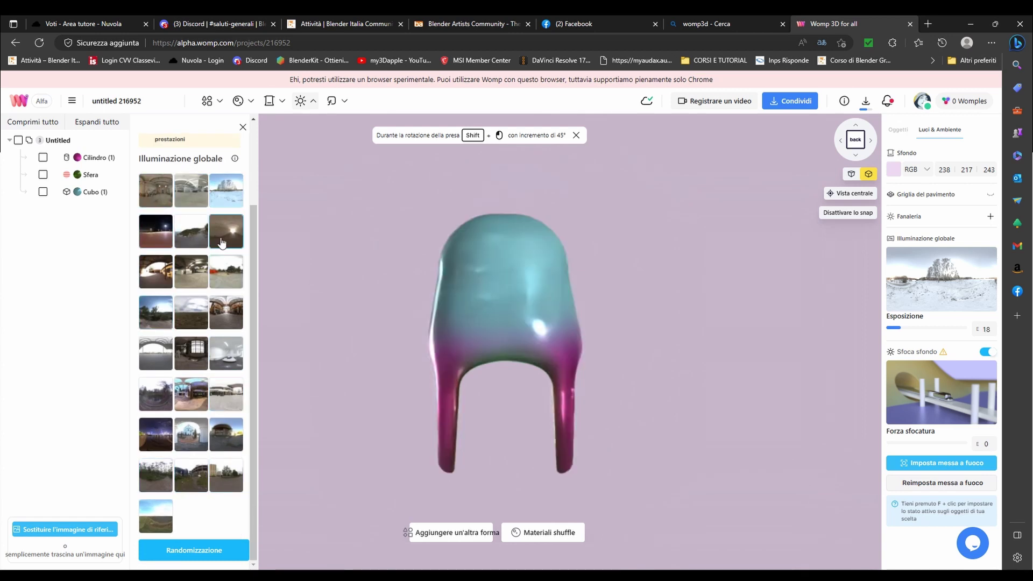
{"action": "left_click", "coordinate": [233, 287]}
{"action": "left_click", "coordinate": [229, 318]}
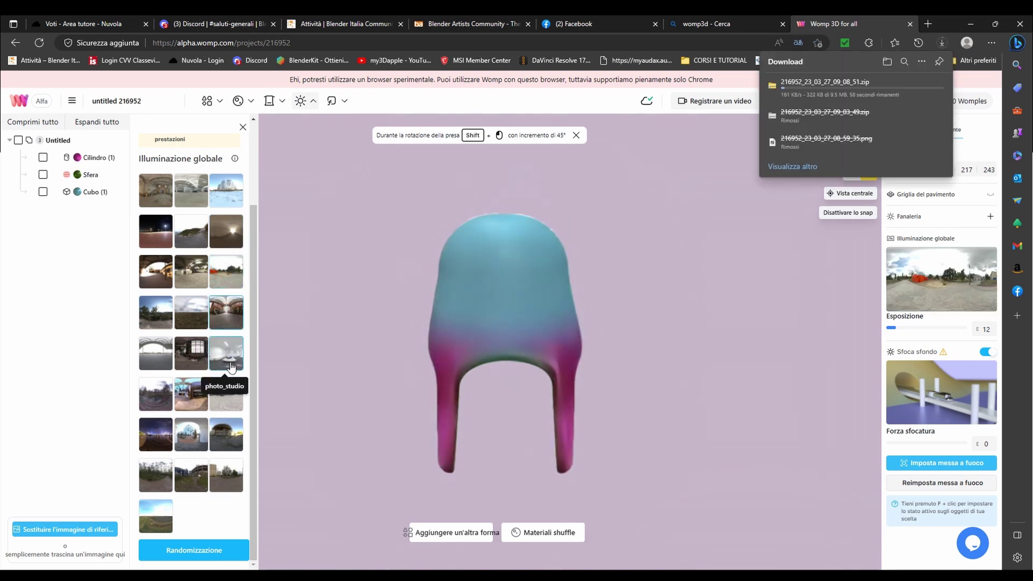
{"action": "left_click", "coordinate": [232, 366]}
{"action": "left_click", "coordinate": [226, 191]}
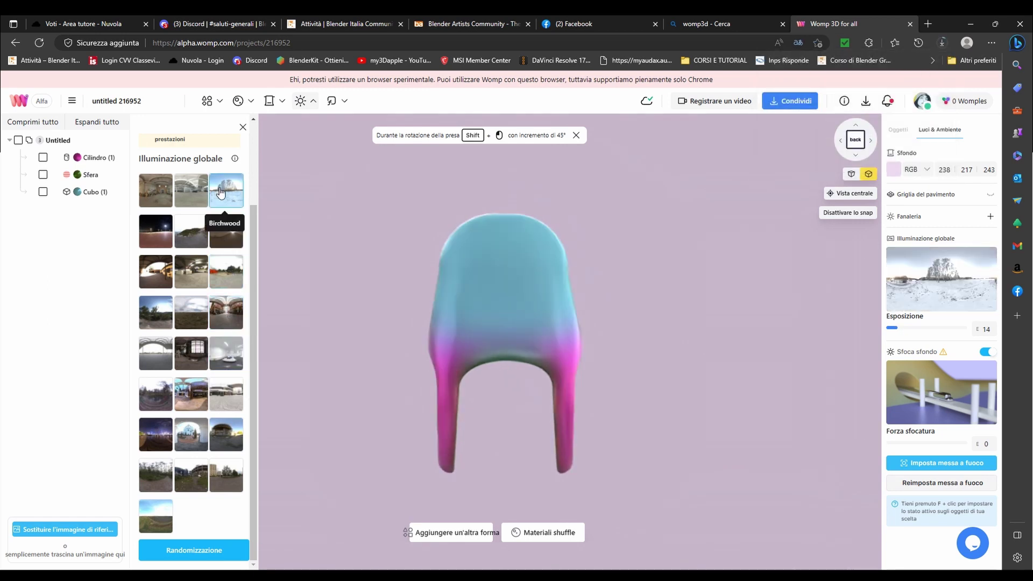
- Close the lighting panel and re-download the latest 194141 mesh export from history
{"action": "mouse_move", "coordinate": [539, 373]}
{"action": "right_mouse_down"}
{"action": "mouse_move", "coordinate": [716, 389]}
{"action": "mouse_move", "coordinate": [410, 403]}
{"action": "mouse_move", "coordinate": [582, 414]}
{"action": "right_mouse_up"}
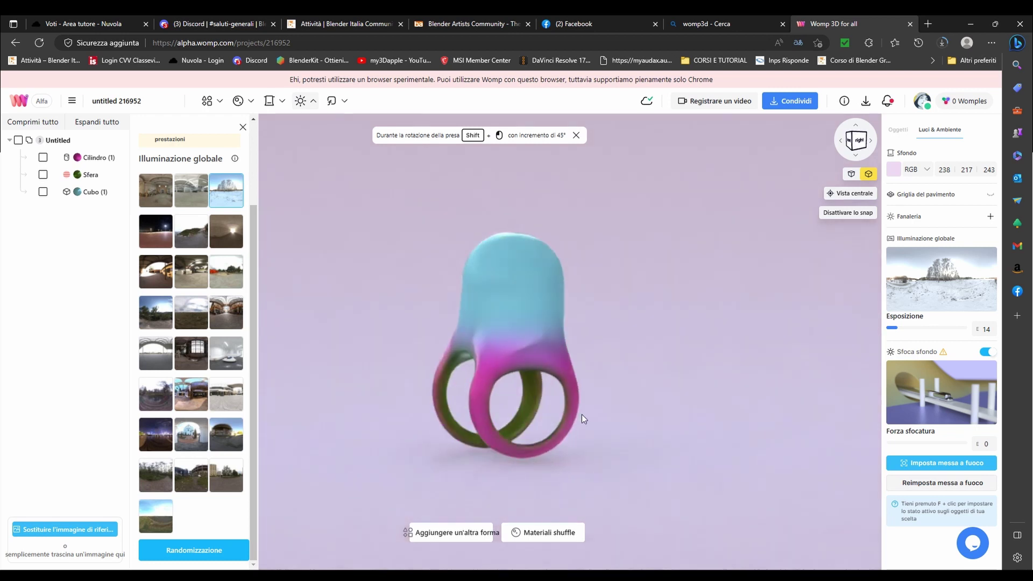
{"action": "left_click", "coordinate": [243, 129]}
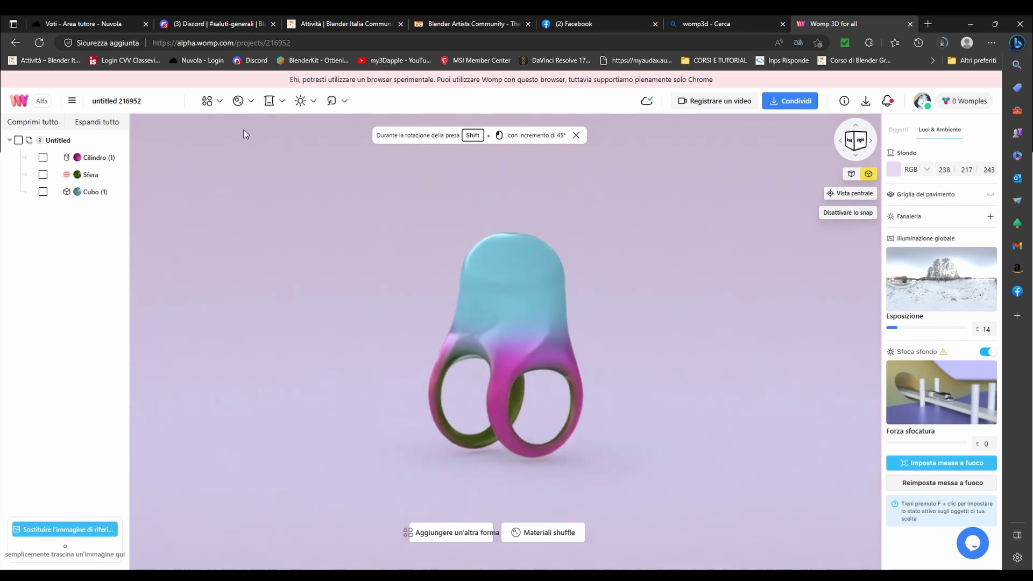
{"action": "left_click", "coordinate": [864, 106]}
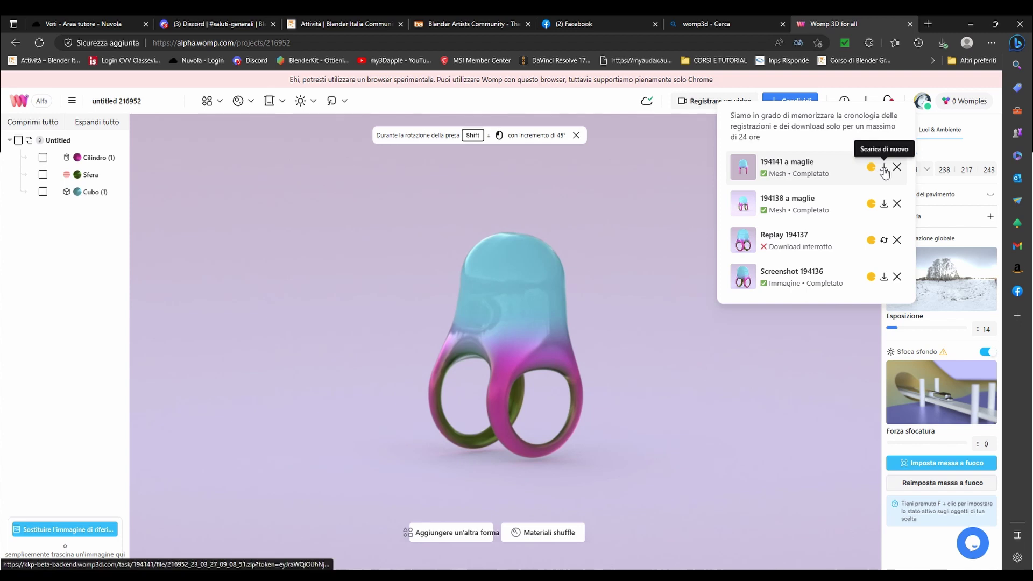
{"action": "left_click", "coordinate": [671, 189]}
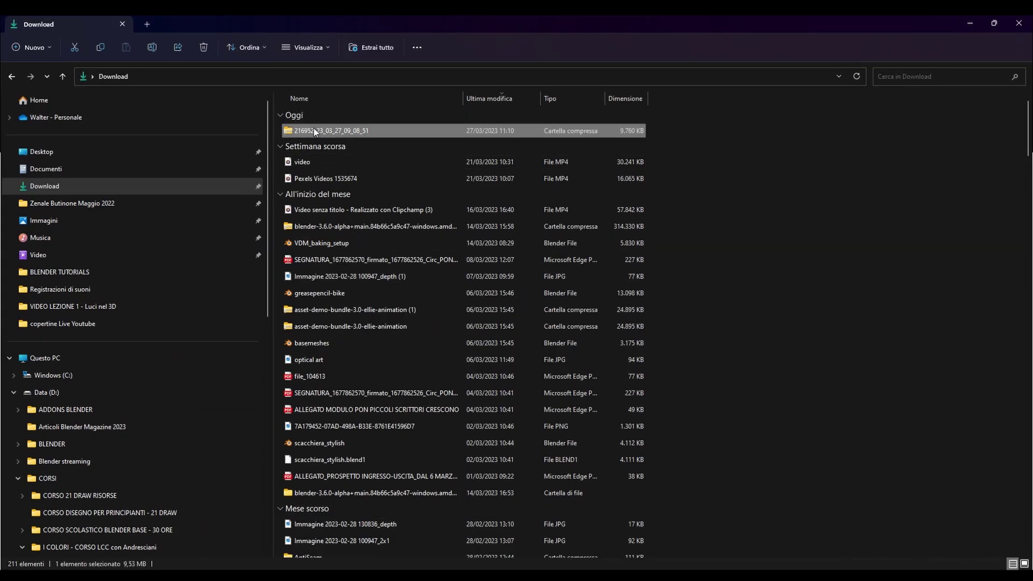
- Open the new zip, copy its ring .obj onto the Desktop, and close the window
{"action": "double_click", "coordinate": [314, 128]}
{"action": "left_click", "coordinate": [314, 128]}
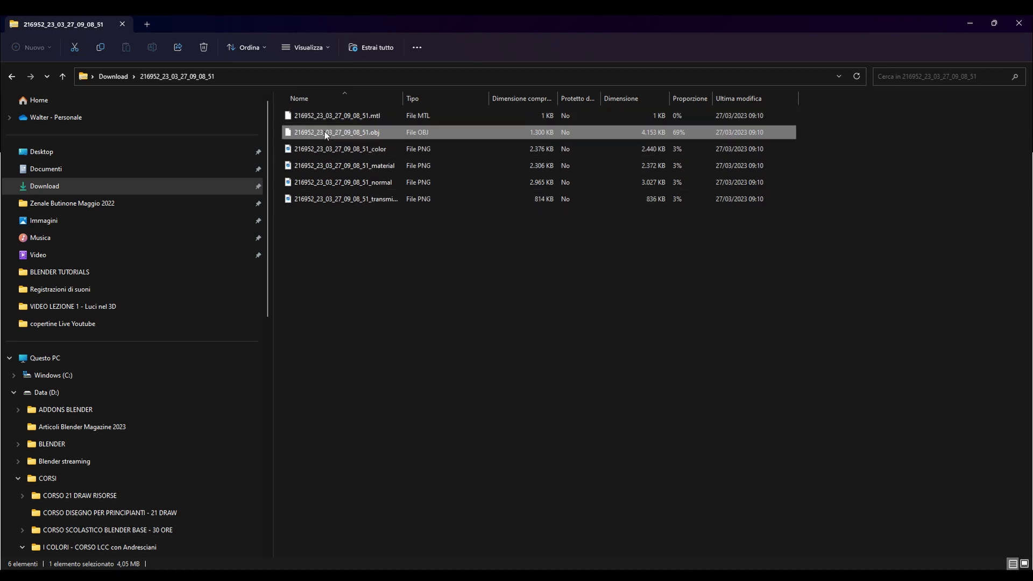
{"action": "left_click_drag", "start_coordinate": [327, 132], "coordinate": [37, 153]}
{"action": "left_click", "coordinate": [1019, 24]}
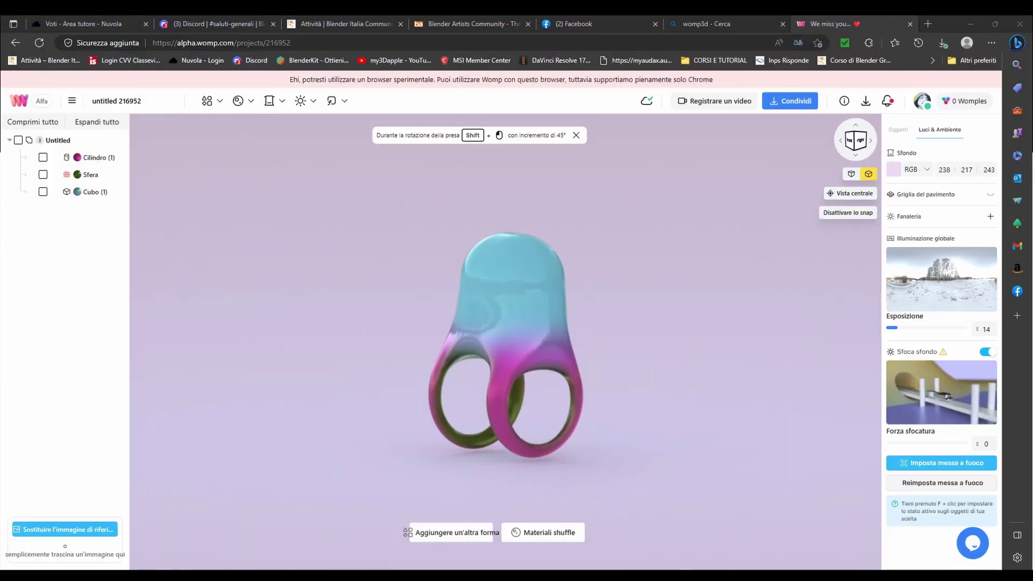
- Import the ring .obj from the Desktop into Blender's empty scene as a Wavefront OBJ
{"action": "key", "text": "alt+Tab"}
{"action": "key", "text": "KP_1"}
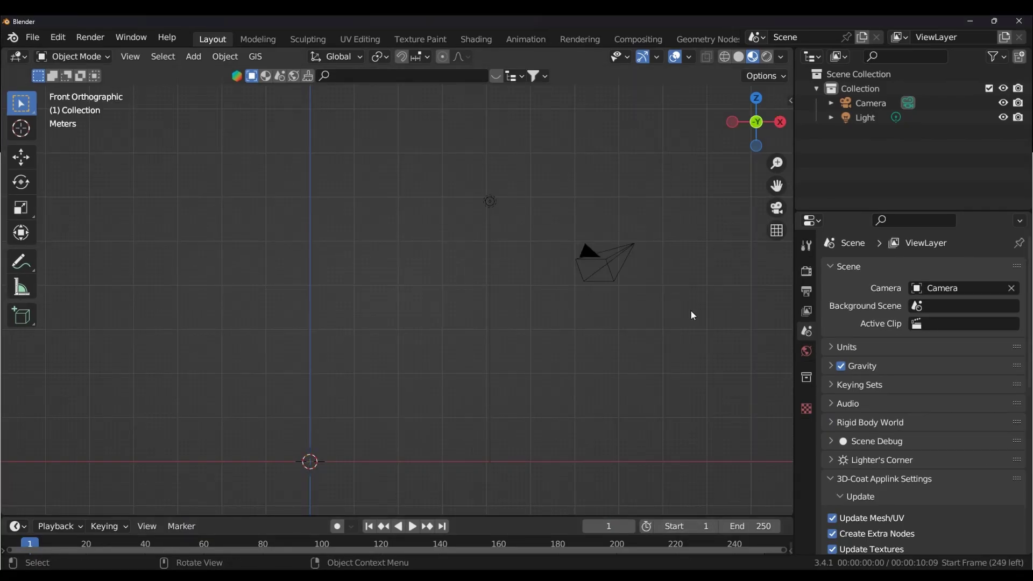
{"action": "left_click_drag", "start_coordinate": [778, 185], "coordinate": [838, 73]}
{"action": "scroll", "coordinate": [533, 321], "scroll_direction": "up", "scroll_amount": 4}
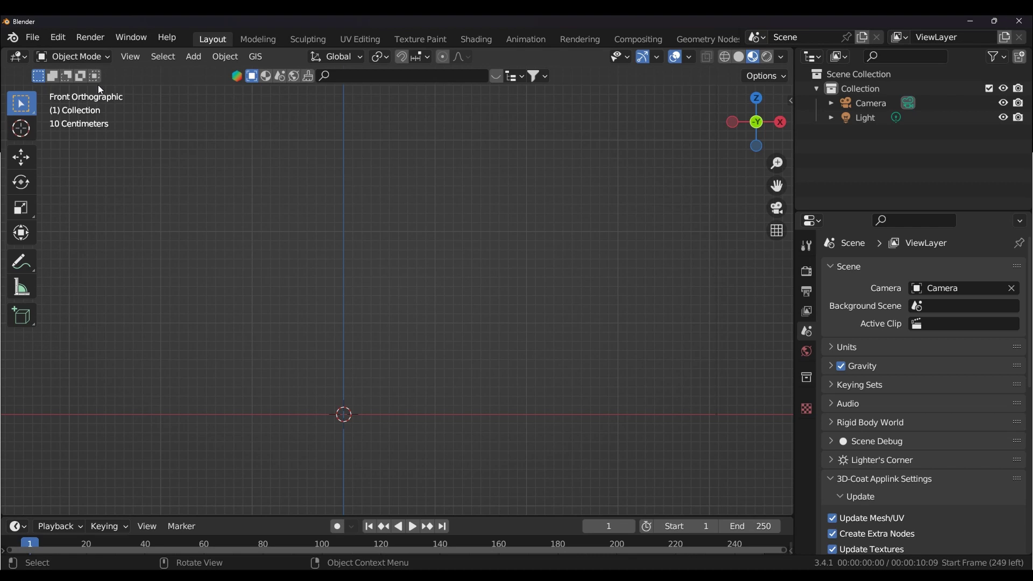
{"action": "left_click", "coordinate": [33, 37]}
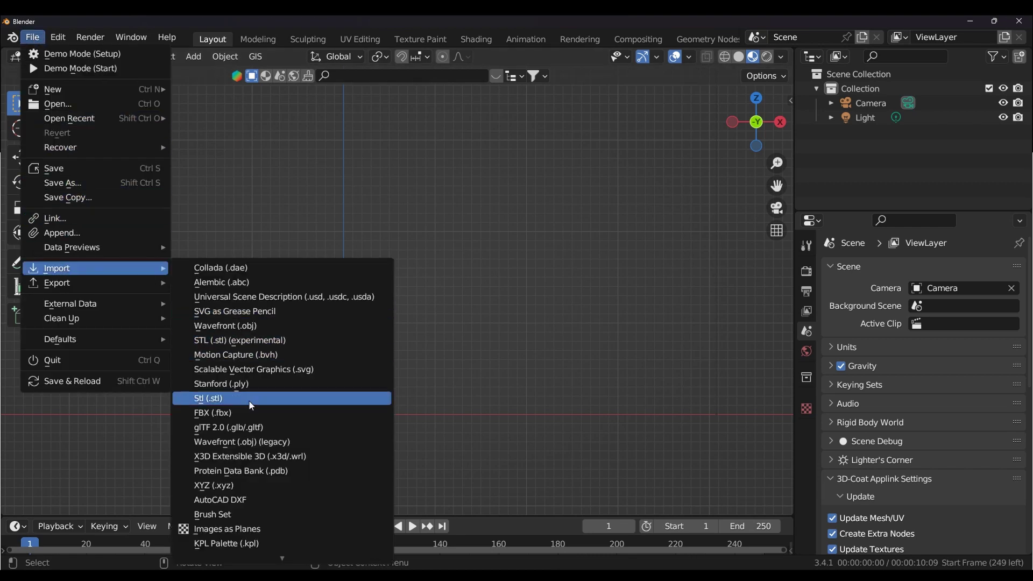
{"action": "mouse_move", "coordinate": [56, 268]}
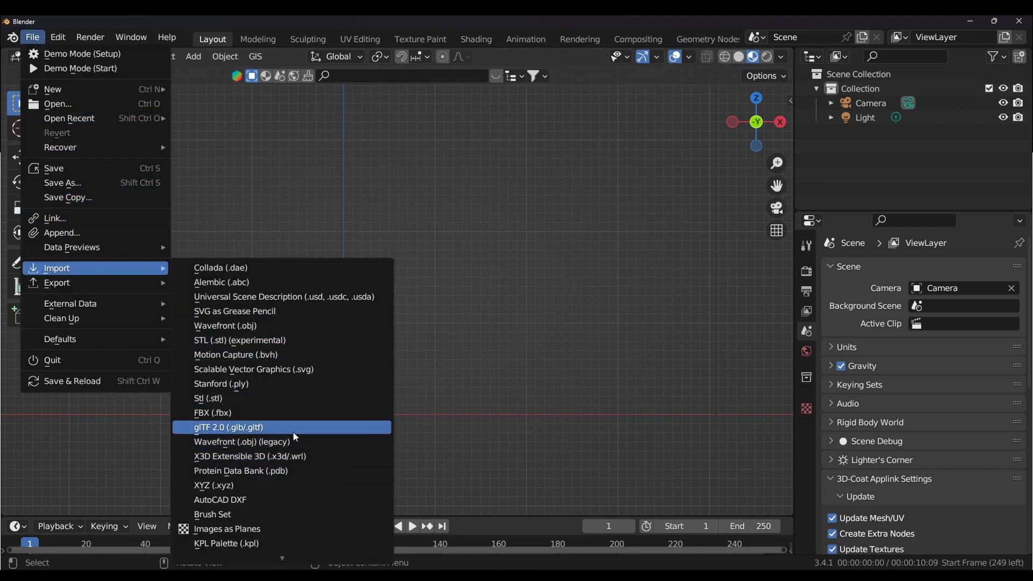
{"action": "left_click", "coordinate": [242, 332]}
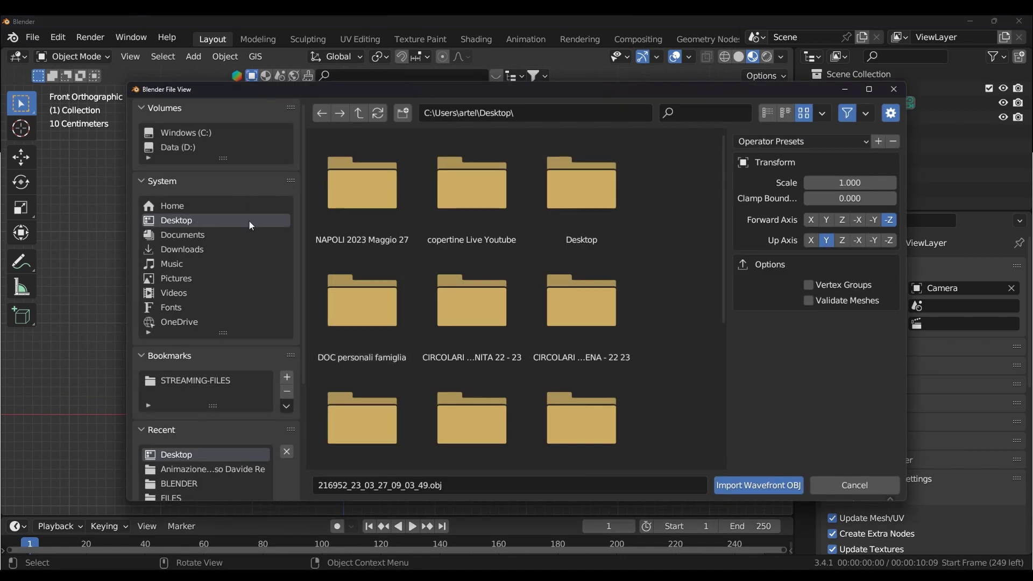
{"action": "scroll", "coordinate": [494, 333], "scroll_direction": "down", "scroll_amount": 3}
{"action": "scroll", "coordinate": [492, 333], "scroll_direction": "down", "scroll_amount": 2}
{"action": "left_click", "coordinate": [495, 365]}
{"action": "left_click", "coordinate": [731, 484]}
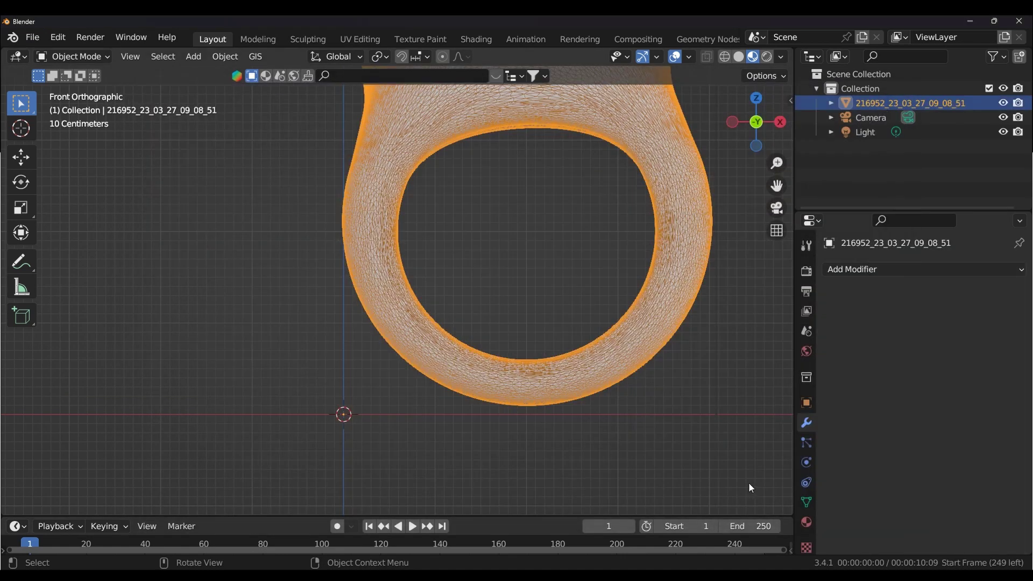
- Check the ring's material settings and view it front-on in the Shading workspace
{"action": "mouse_move", "coordinate": [762, 209]}
{"action": "middle_mouse_down"}
{"action": "mouse_move", "coordinate": [459, 332]}
{"action": "mouse_move", "coordinate": [599, 248]}
{"action": "middle_mouse_up"}
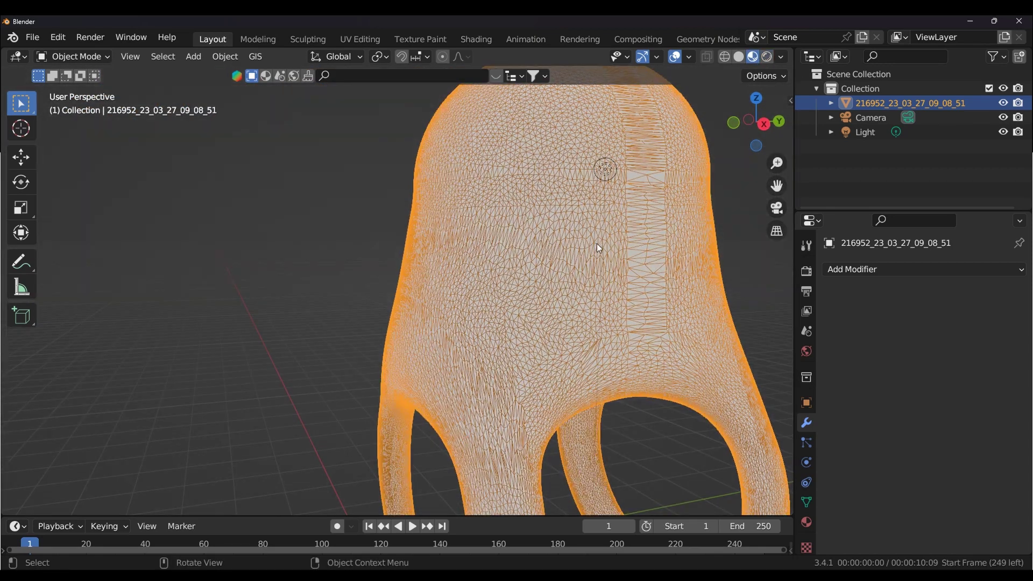
{"action": "scroll", "coordinate": [599, 248], "scroll_direction": "down", "scroll_amount": 4}
{"action": "left_click", "coordinate": [806, 521]}
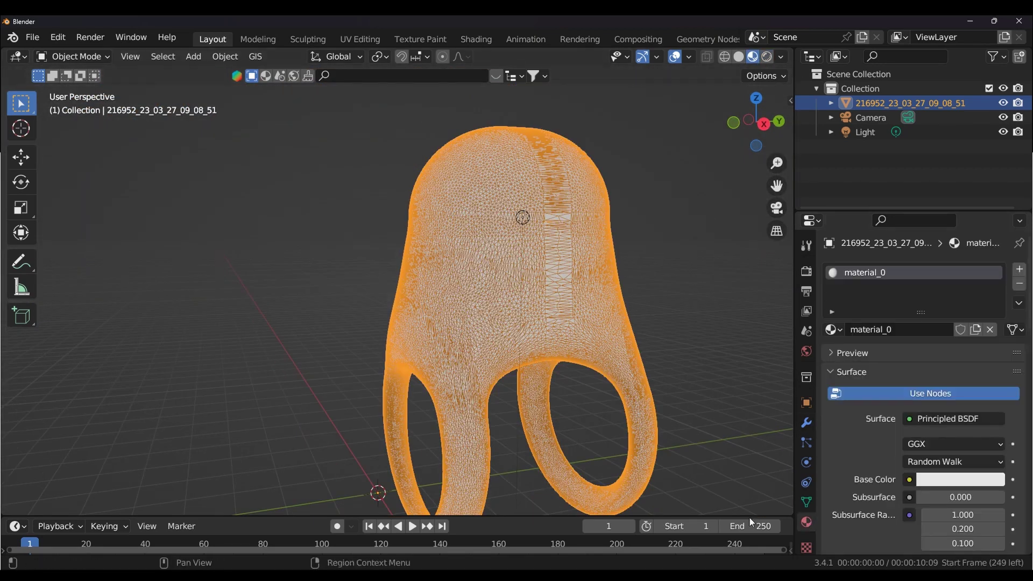
{"action": "mouse_move", "coordinate": [741, 401]}
{"action": "middle_mouse_down"}
{"action": "mouse_move", "coordinate": [548, 395]}
{"action": "mouse_move", "coordinate": [640, 395]}
{"action": "mouse_move", "coordinate": [699, 323]}
{"action": "middle_mouse_up"}
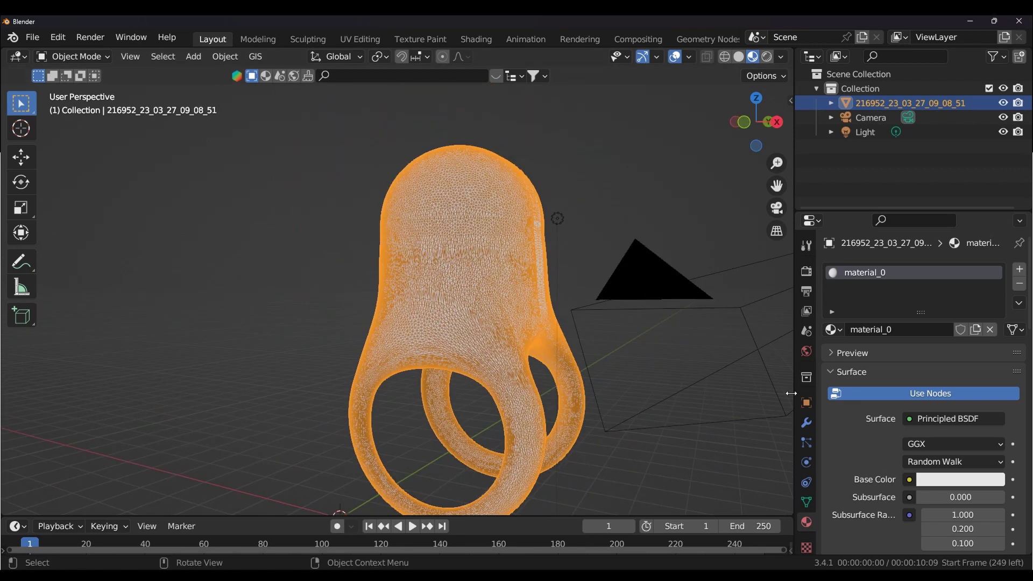
{"action": "left_click", "coordinate": [487, 42]}
{"action": "mouse_move", "coordinate": [671, 214]}
{"action": "middle_mouse_down", "text": "shift"}
{"action": "mouse_move", "coordinate": [645, 255]}
{"action": "mouse_move", "coordinate": [550, 256]}
{"action": "mouse_move", "coordinate": [840, 238]}
{"action": "mouse_move", "coordinate": [277, 225]}
{"action": "mouse_move", "coordinate": [695, 226]}
{"action": "mouse_move", "coordinate": [577, 231]}
{"action": "middle_mouse_up", "text": "shift"}
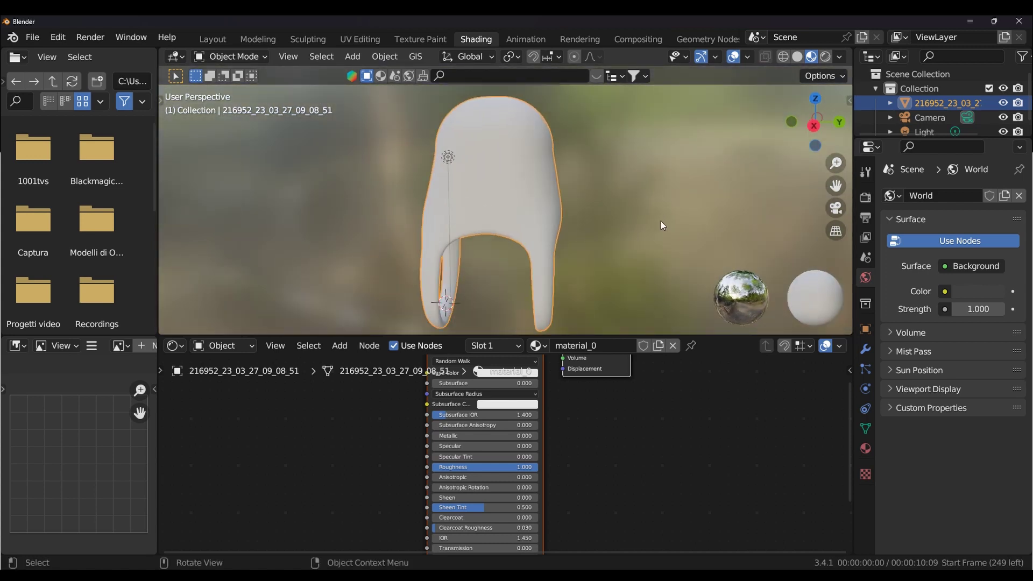
{"action": "mouse_move", "coordinate": [660, 221]}
{"action": "middle_mouse_down"}
{"action": "mouse_move", "coordinate": [593, 218]}
{"action": "mouse_move", "coordinate": [780, 211]}
{"action": "mouse_move", "coordinate": [699, 350]}
{"action": "middle_mouse_up"}
- Return to the Womp project and open the Sfondo background colour panel
{"action": "left_click", "coordinate": [597, 516]}
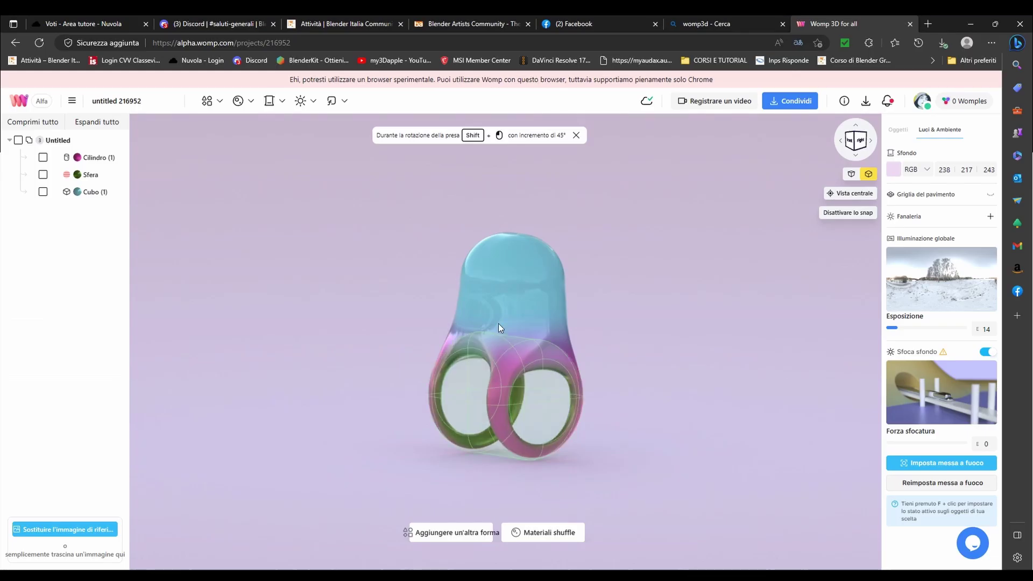
{"action": "scroll", "coordinate": [479, 341], "scroll_direction": "up", "scroll_amount": 2}
{"action": "scroll", "coordinate": [479, 341], "scroll_direction": "up", "scroll_amount": 2}
{"action": "scroll", "coordinate": [479, 341], "scroll_direction": "down", "scroll_amount": 2}
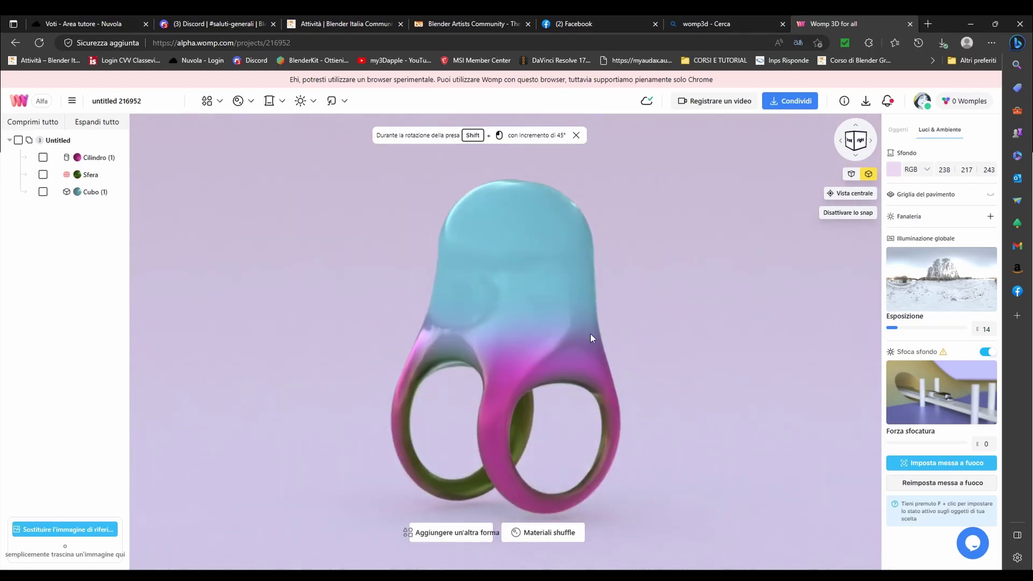
{"action": "scroll", "coordinate": [550, 304], "scroll_direction": "down", "scroll_amount": 2}
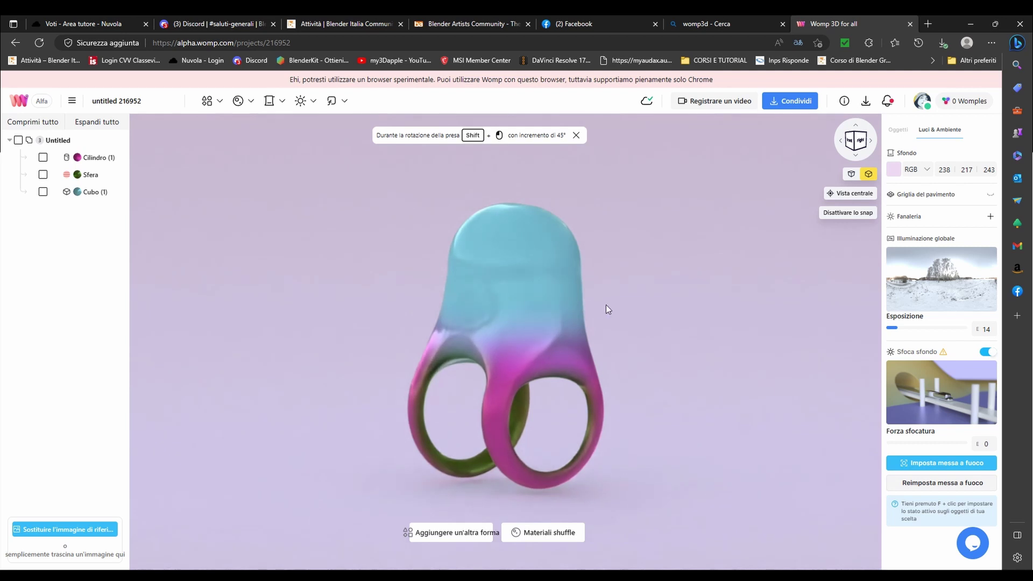
{"action": "left_click", "coordinate": [238, 101]}
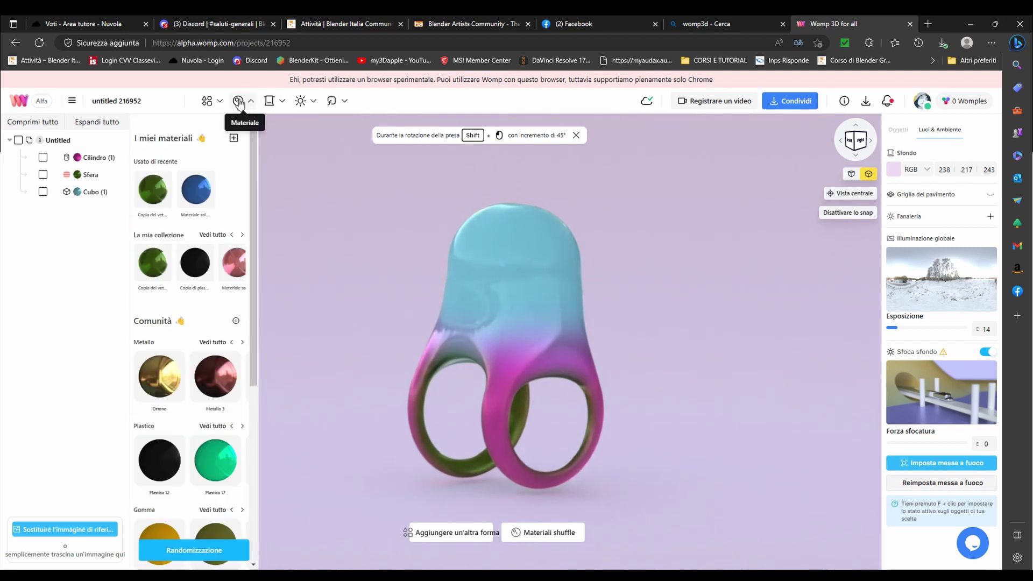
{"action": "left_click", "coordinate": [269, 101]}
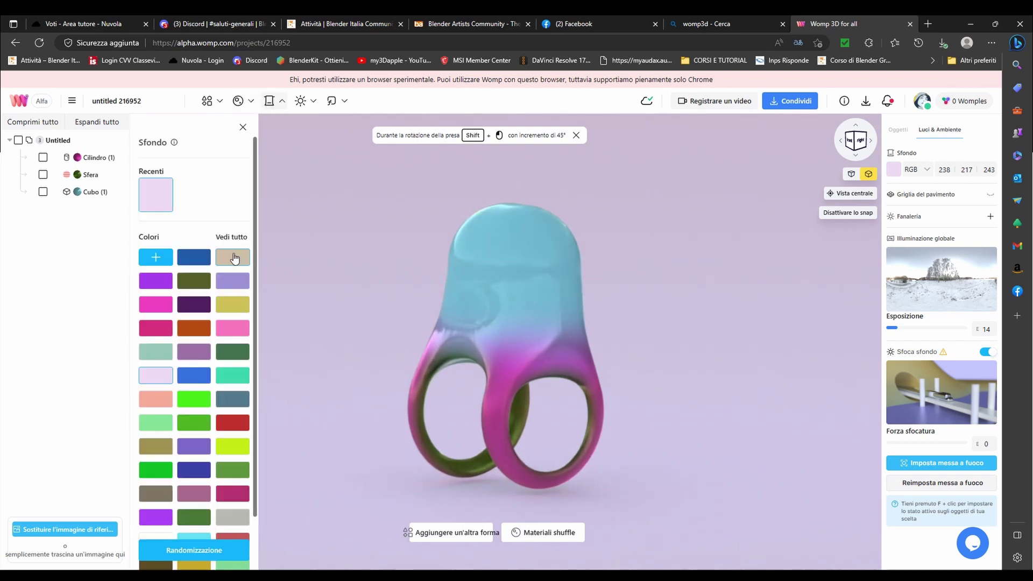
- Try lavender, pink, blue, teal and light green backgrounds, settling on yellow-green
{"action": "left_click", "coordinate": [232, 281]}
{"action": "left_click", "coordinate": [226, 331]}
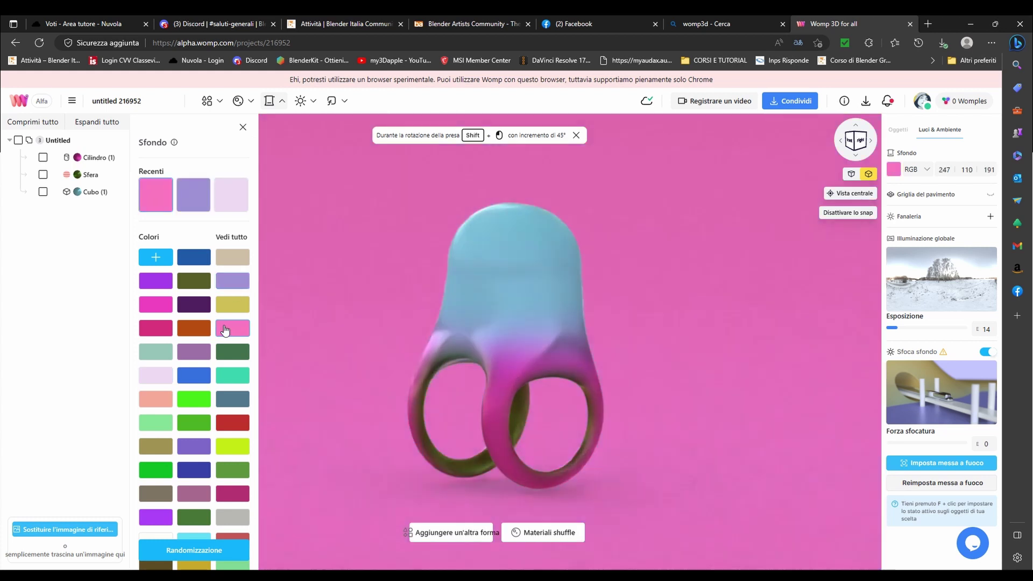
{"action": "left_click", "coordinate": [189, 375]}
{"action": "left_click", "coordinate": [232, 376]}
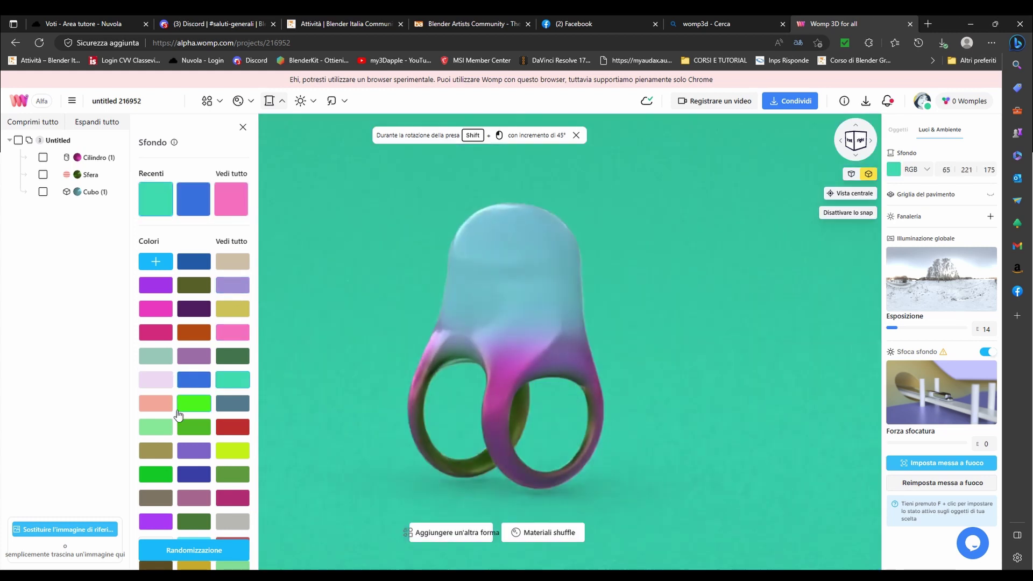
{"action": "left_click", "coordinate": [159, 428]}
{"action": "left_click", "coordinate": [233, 452]}
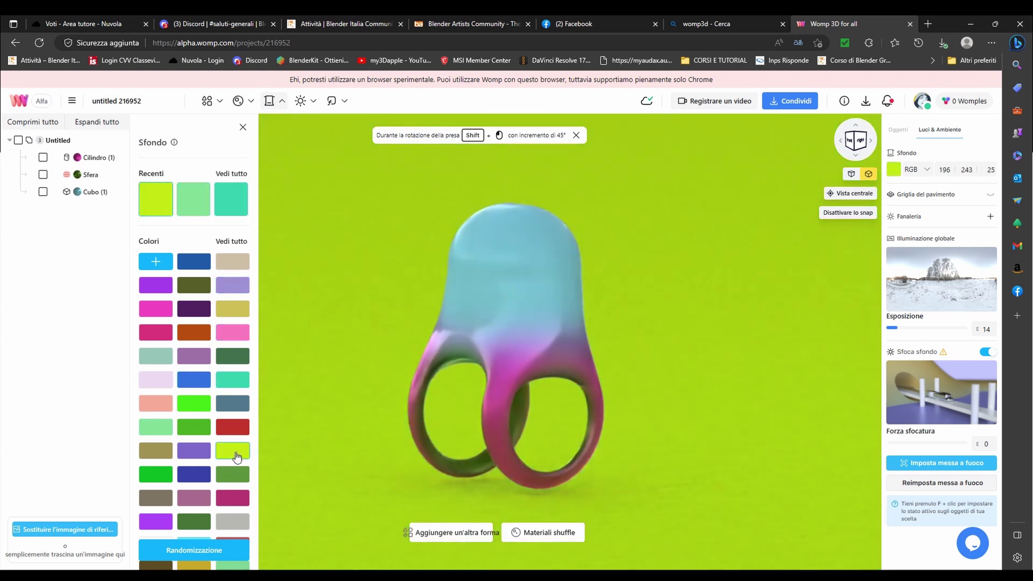
{"action": "scroll", "coordinate": [183, 375], "scroll_direction": "down", "scroll_amount": 2}
- Preview the exported material, normal and transmittance PNG maps in Photos, then minimise File Explorer
{"action": "left_click", "coordinate": [243, 128]}
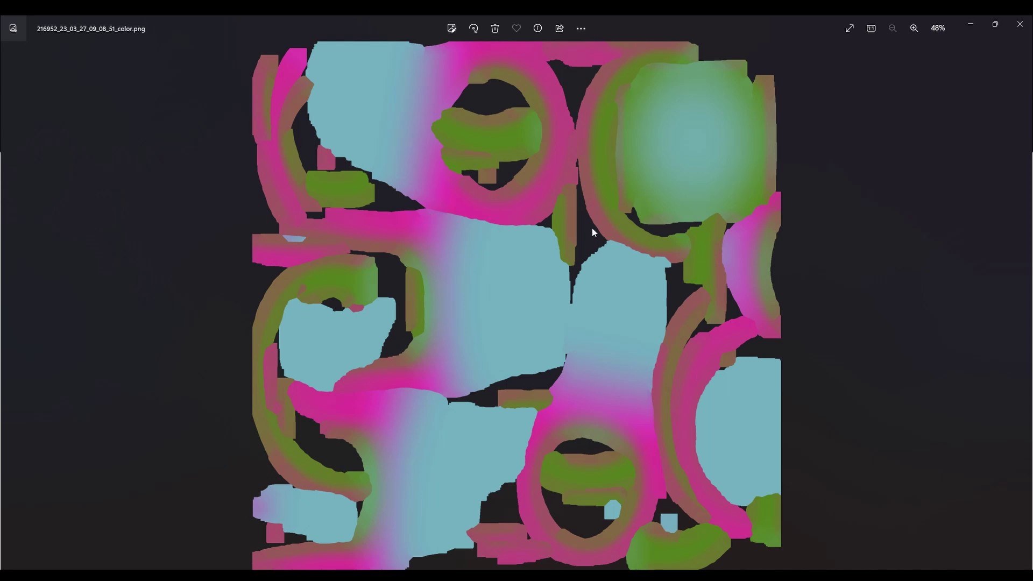
{"action": "left_click", "coordinate": [1019, 23]}
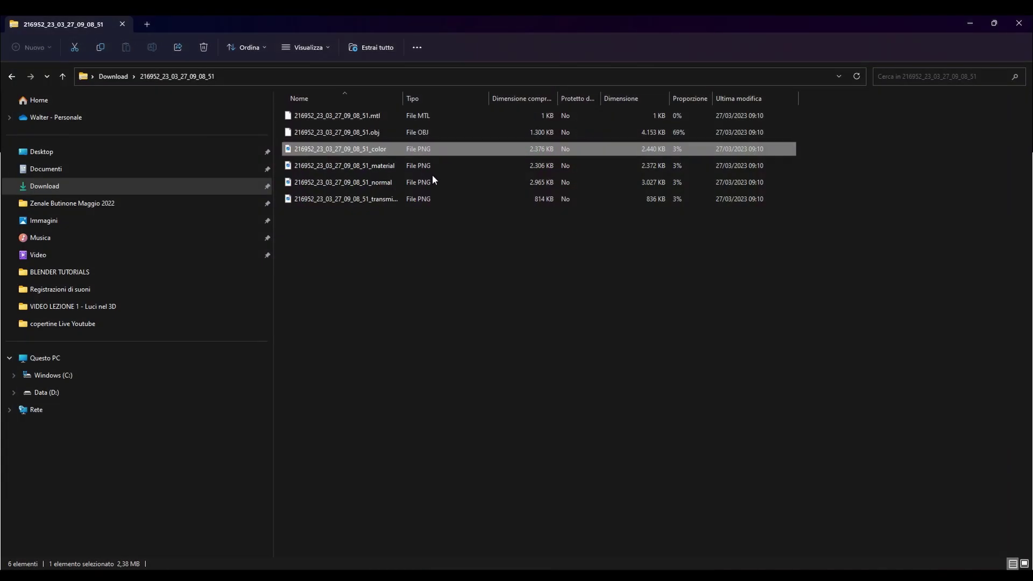
{"action": "double_click", "coordinate": [359, 165]}
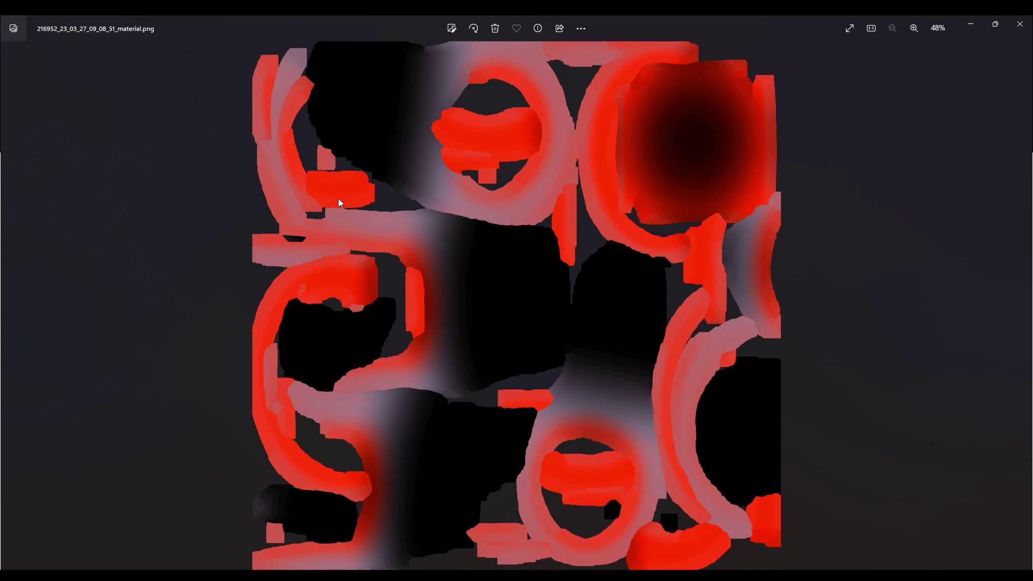
{"action": "left_click", "coordinate": [1019, 23]}
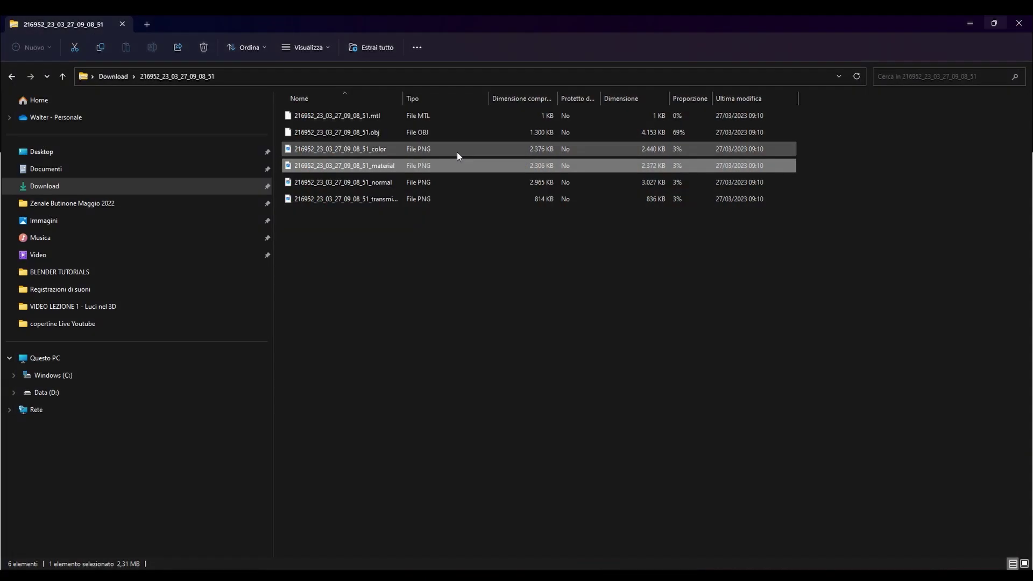
{"action": "double_click", "coordinate": [373, 185]}
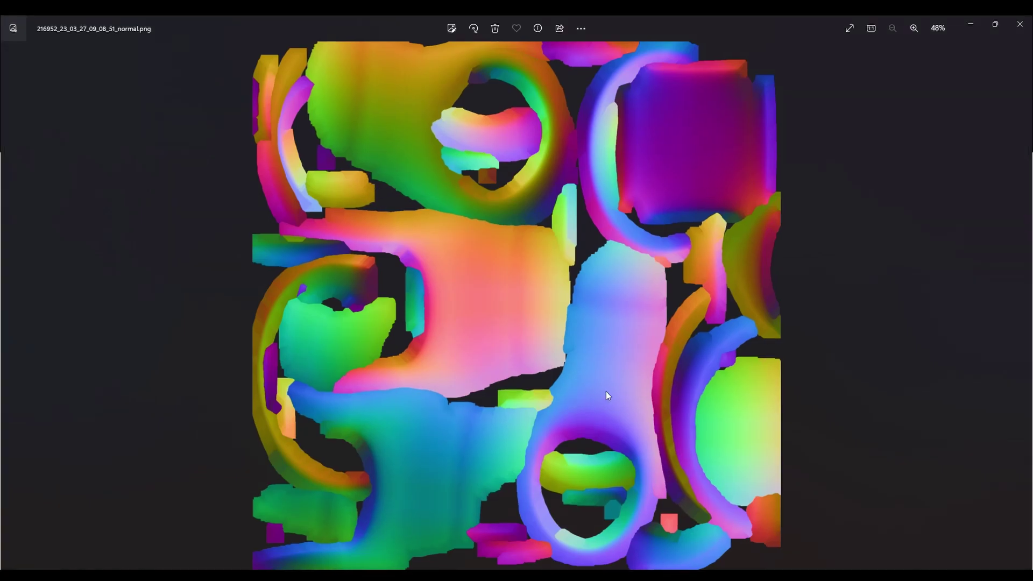
{"action": "left_click", "coordinate": [1018, 24]}
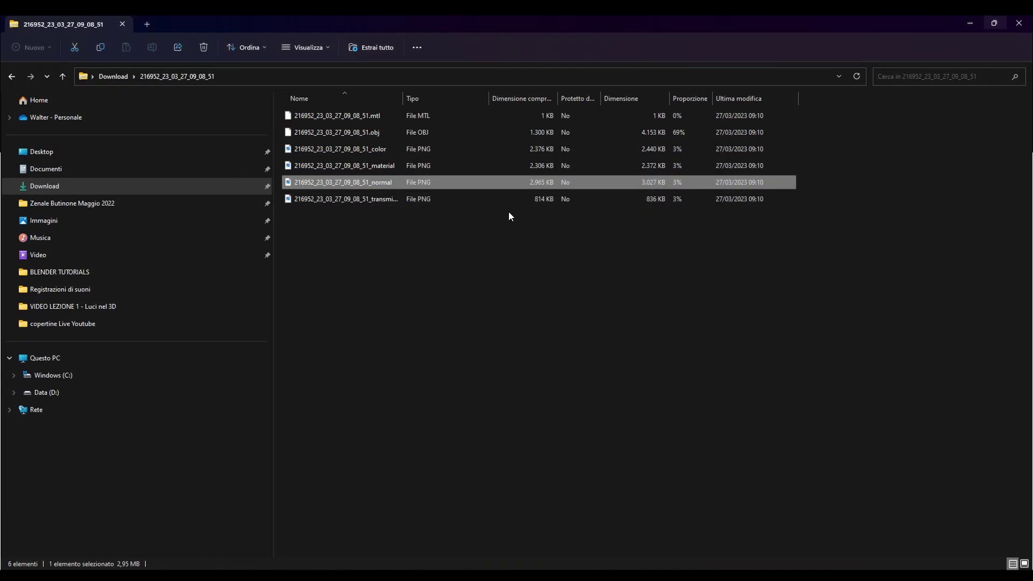
{"action": "double_click", "coordinate": [422, 202]}
{"action": "left_click", "coordinate": [1020, 23]}
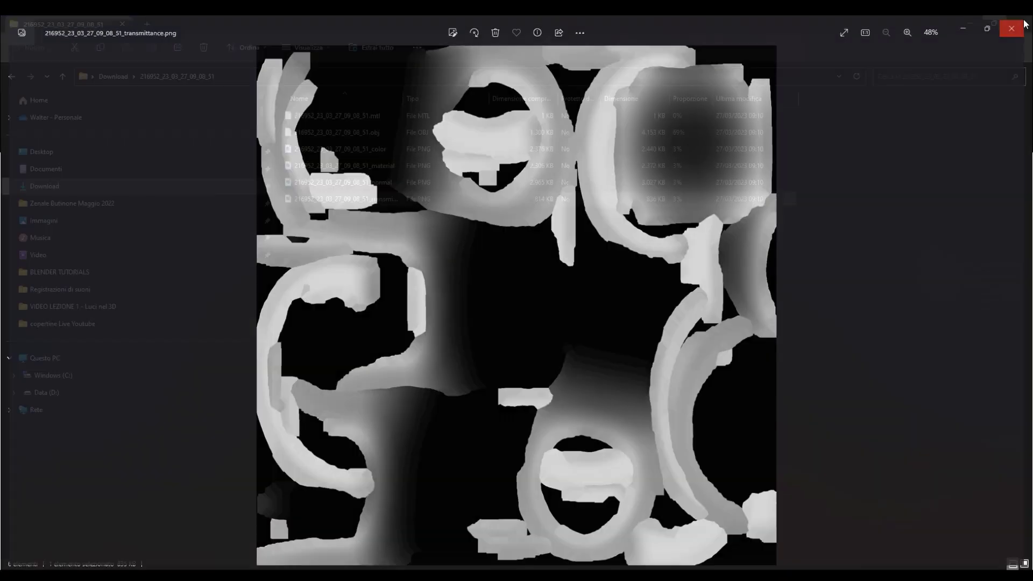
{"action": "left_click", "coordinate": [970, 23]}
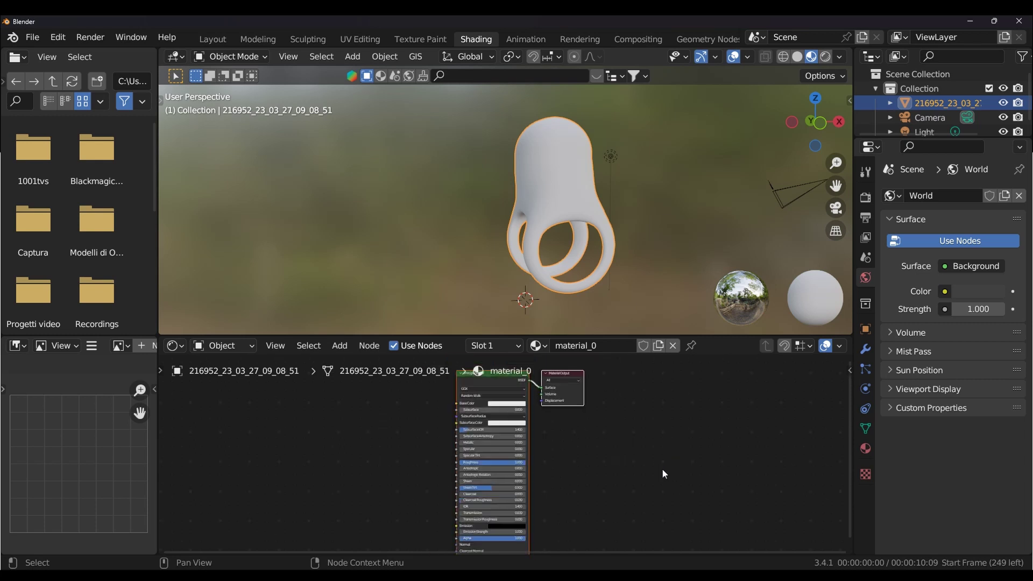
- Use Node Wrangler's Ctrl+T on the Principled BSDF to add texture coordinate, mapping and image texture nodes
{"action": "middle_click_drag", "start_coordinate": [712, 382], "coordinate": [589, 524]}
{"action": "key", "text": "n"}
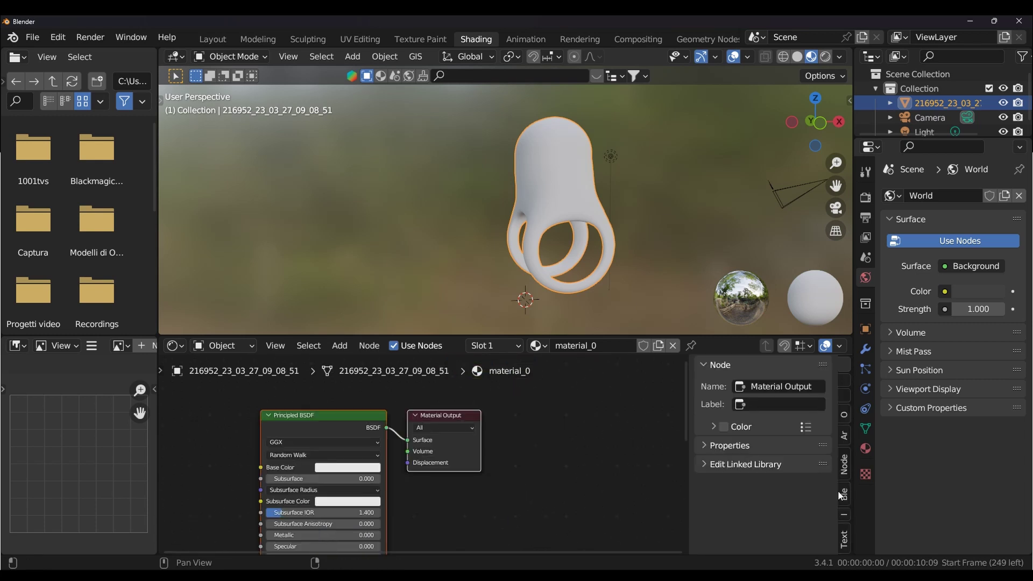
{"action": "left_click", "coordinate": [842, 465]}
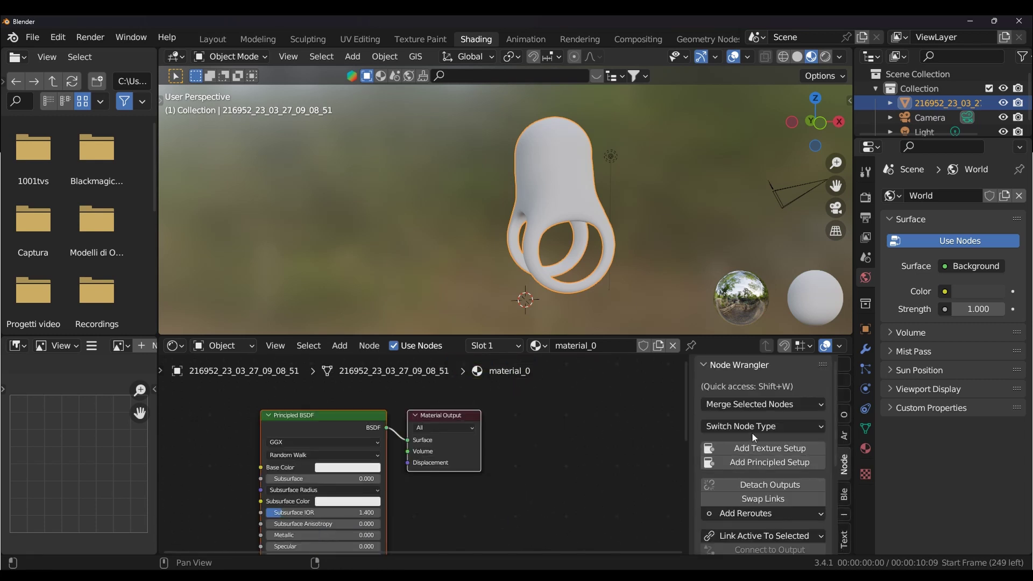
{"action": "scroll", "coordinate": [353, 418], "scroll_direction": "down", "scroll_amount": 1}
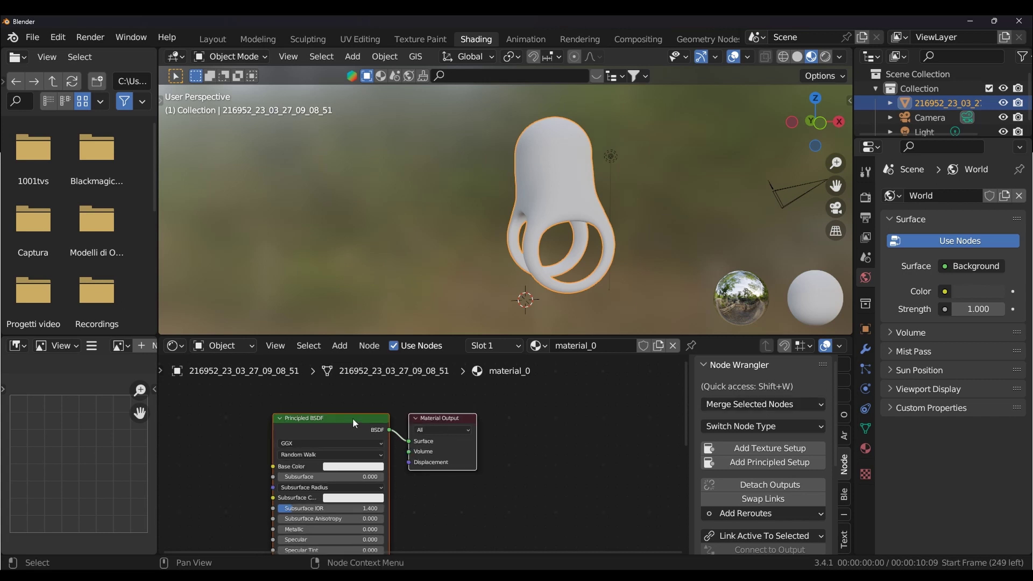
{"action": "left_click", "coordinate": [348, 420]}
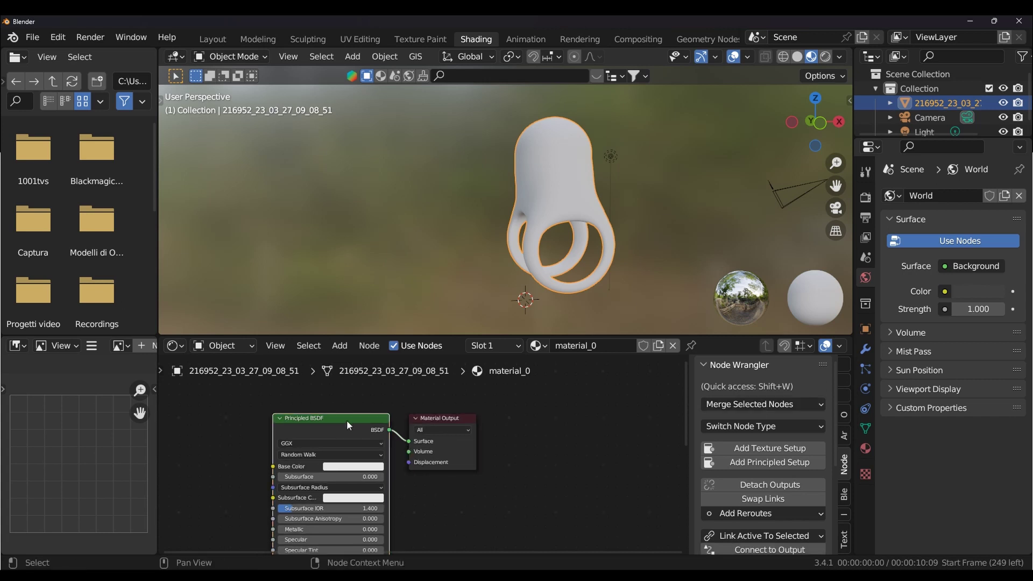
{"action": "key", "text": "ctrl+t"}
{"action": "middle_click_drag", "start_coordinate": [401, 414], "coordinate": [644, 467]}
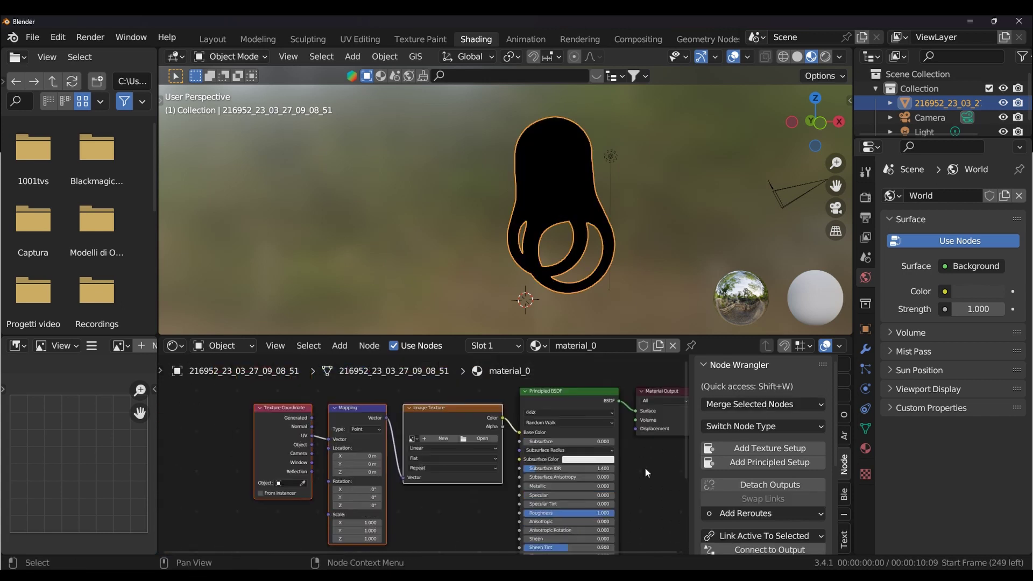
{"action": "scroll", "coordinate": [498, 521], "scroll_direction": "up", "scroll_amount": 1}
{"action": "middle_click_drag", "start_coordinate": [498, 521], "coordinate": [450, 541]}
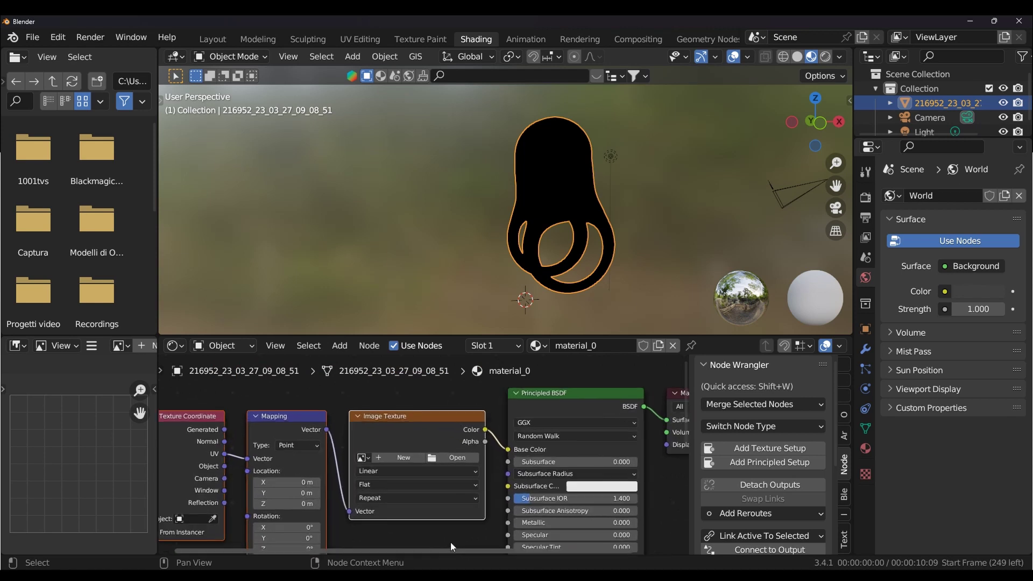
- Drag the color, material, normal and transmittance PNG maps from the export folder onto the Desktop
{"action": "left_click", "coordinate": [456, 458]}
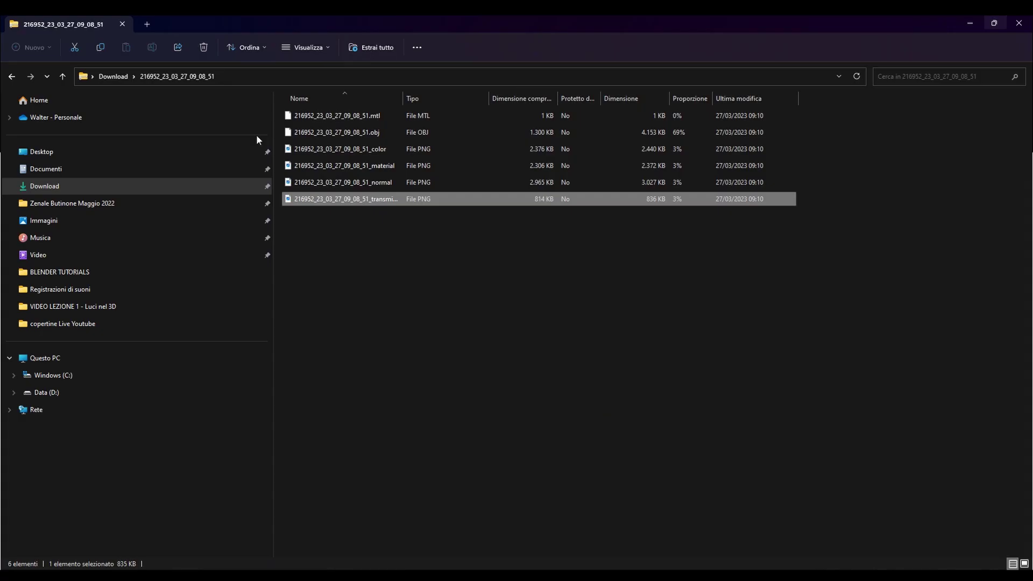
{"action": "left_click", "coordinate": [356, 148]}
{"action": "left_click", "coordinate": [301, 166], "text": "ctrl"}
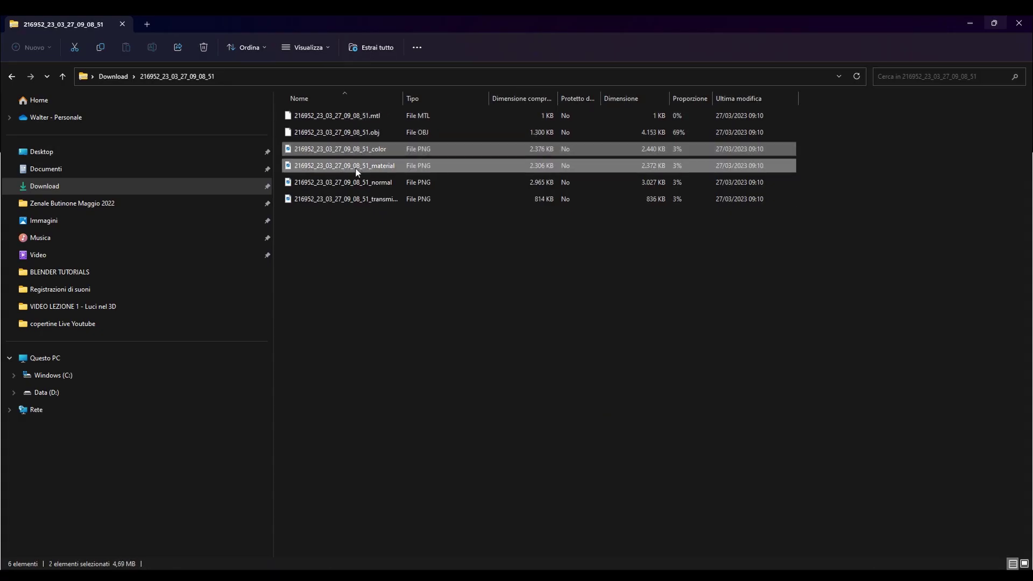
{"action": "left_click", "coordinate": [305, 199], "text": "ctrl"}
{"action": "left_click_drag", "start_coordinate": [303, 153], "coordinate": [133, 153]}
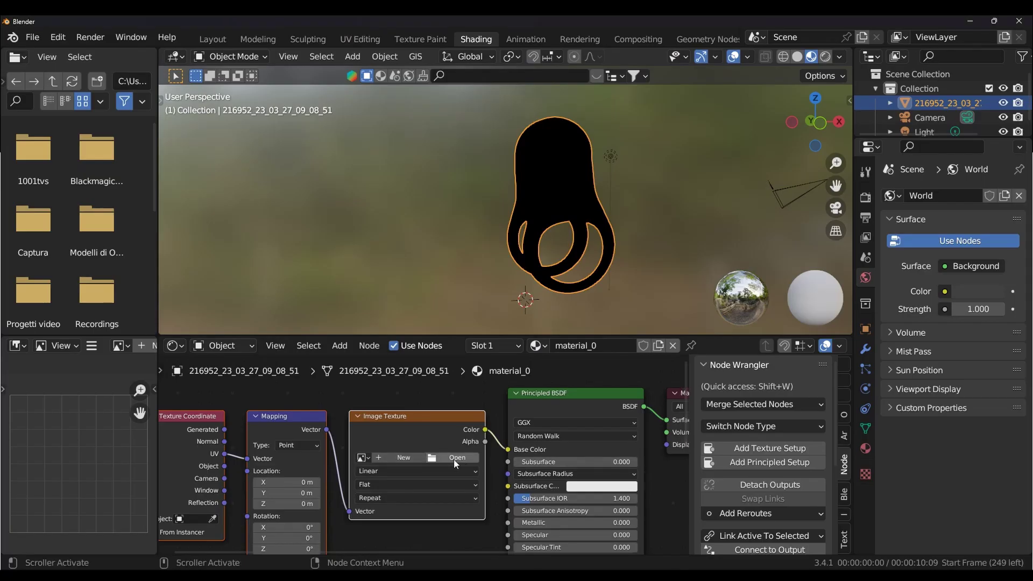
- Load the 216952 color PNG from the Desktop into the Image Texture node
{"action": "left_click", "coordinate": [454, 459]}
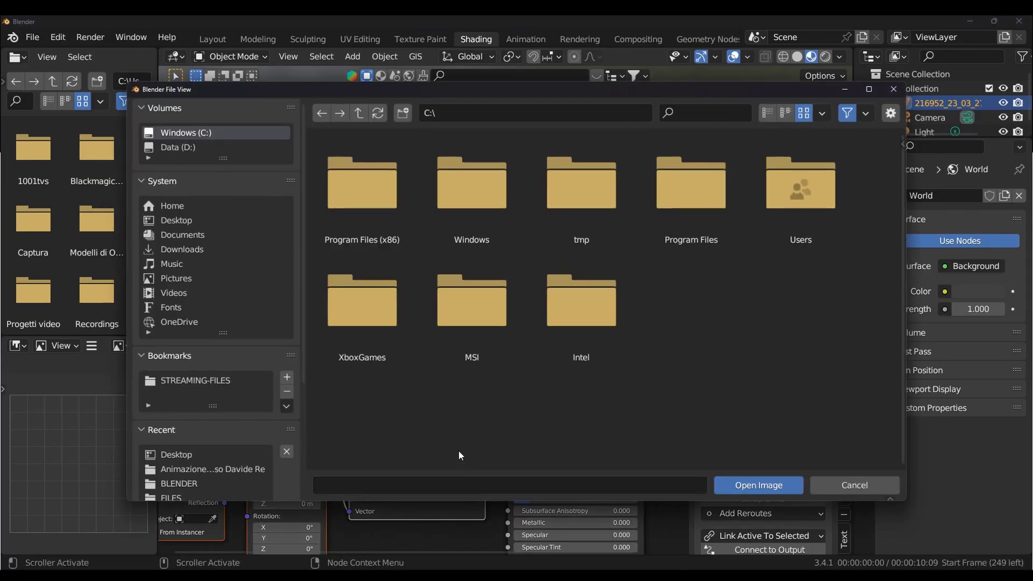
{"action": "left_click", "coordinate": [175, 220]}
{"action": "left_click", "coordinate": [653, 404]}
{"action": "scroll", "coordinate": [653, 404], "scroll_direction": "down", "scroll_amount": 1}
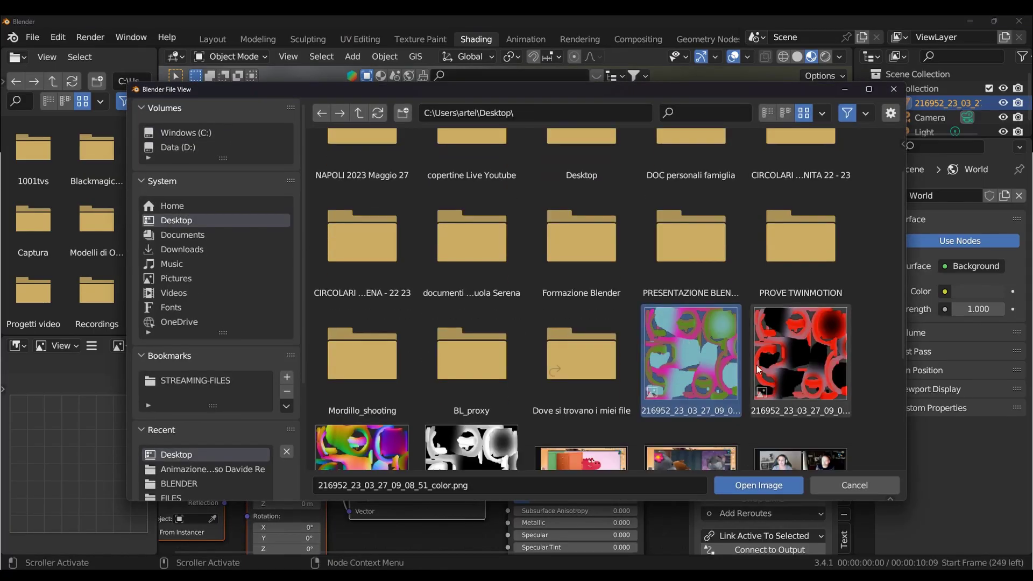
{"action": "left_click", "coordinate": [792, 360], "text": "shift"}
{"action": "scroll", "coordinate": [591, 350], "scroll_direction": "down", "scroll_amount": 3}
{"action": "left_click", "coordinate": [362, 398], "text": "shift"}
{"action": "left_click", "coordinate": [471, 398], "text": "shift"}
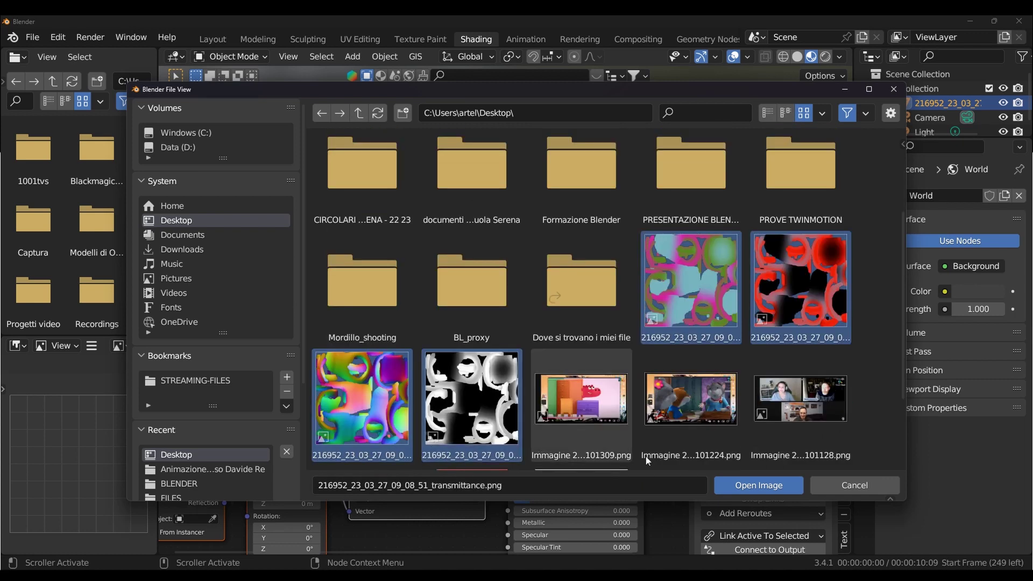
{"action": "left_click", "coordinate": [746, 484]}
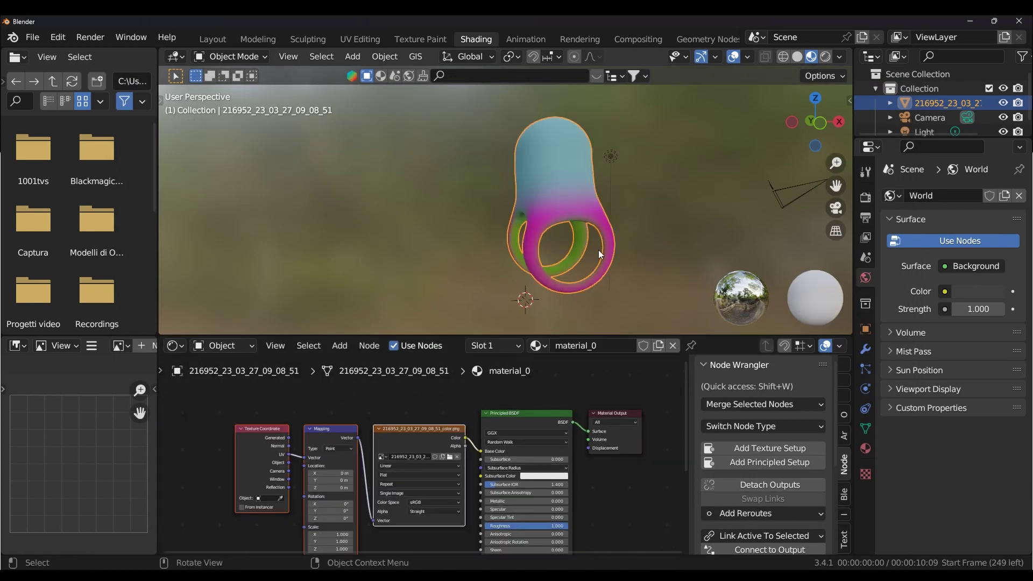
- Orbit the ring and toggle solid and material preview shading to check the texture
{"action": "scroll", "coordinate": [585, 510], "scroll_direction": "down", "scroll_amount": 1}
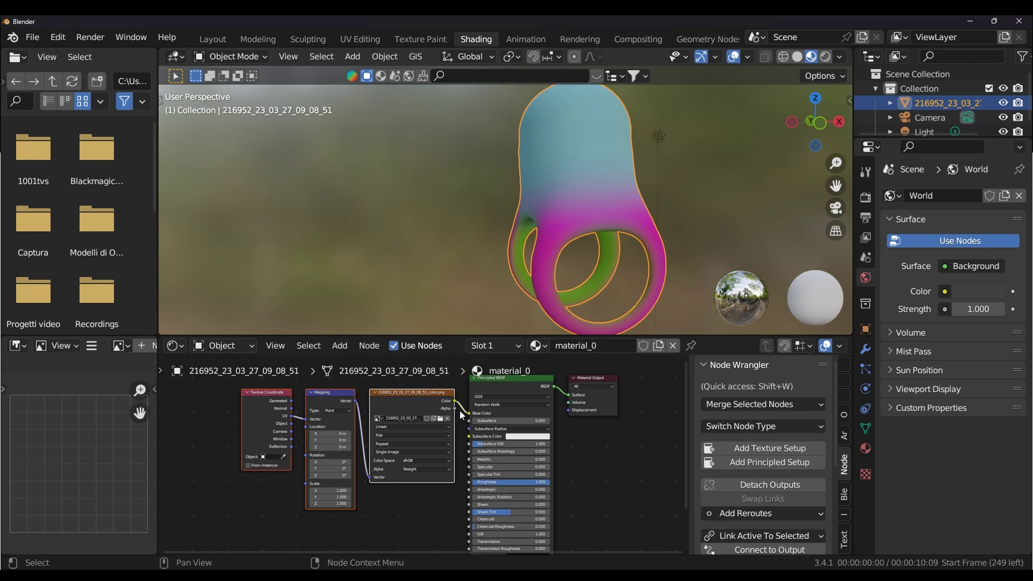
{"action": "mouse_move", "coordinate": [653, 215]}
{"action": "middle_mouse_down"}
{"action": "mouse_move", "coordinate": [533, 265]}
{"action": "mouse_move", "coordinate": [580, 248]}
{"action": "mouse_move", "coordinate": [385, 203]}
{"action": "mouse_move", "coordinate": [754, 216]}
{"action": "middle_mouse_up"}
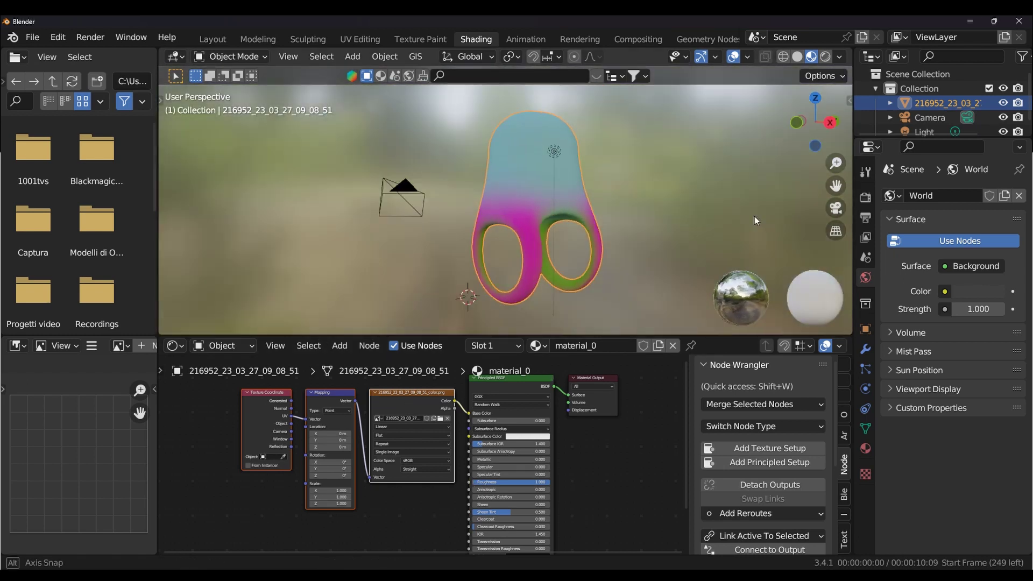
{"action": "left_click", "coordinate": [797, 56]}
{"action": "left_click", "coordinate": [811, 56]}
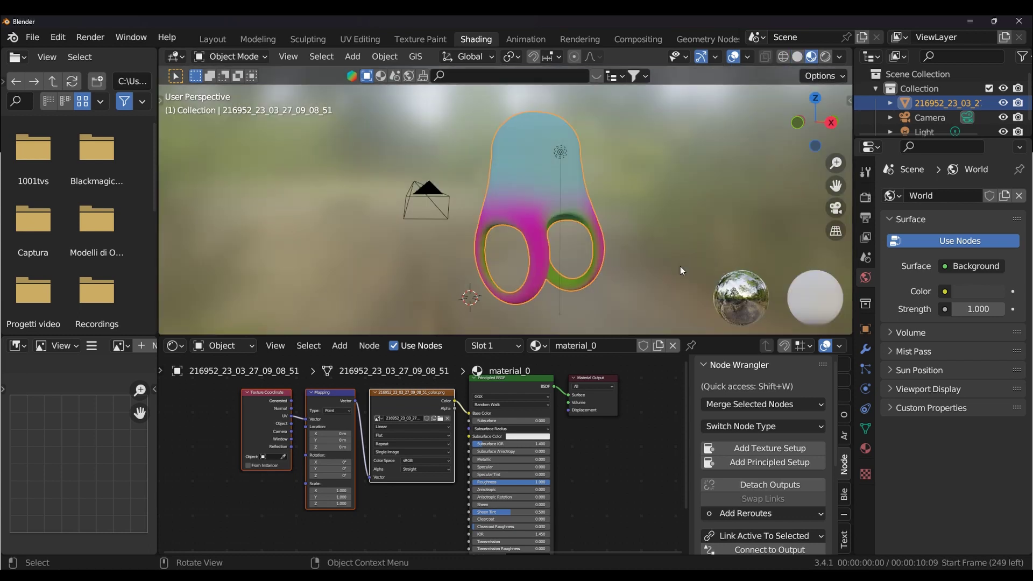
{"action": "left_click_drag", "start_coordinate": [468, 337], "coordinate": [468, 438]}
- Untick the Wireframe overlay in the Layout workspace, then go back to the Shading workspace
{"action": "left_click", "coordinate": [211, 40]}
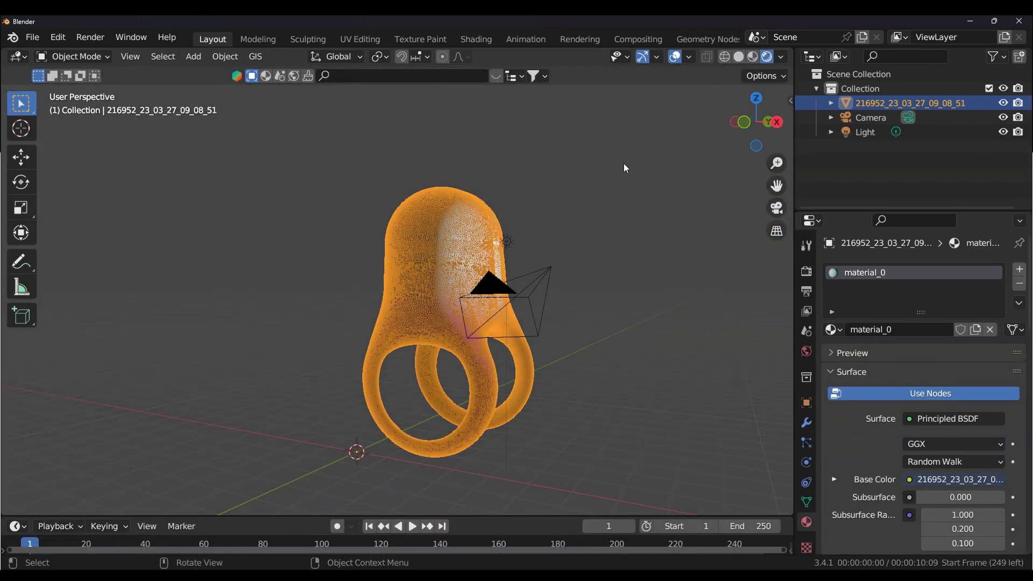
{"action": "middle_click_drag", "start_coordinate": [623, 168], "coordinate": [369, 196]}
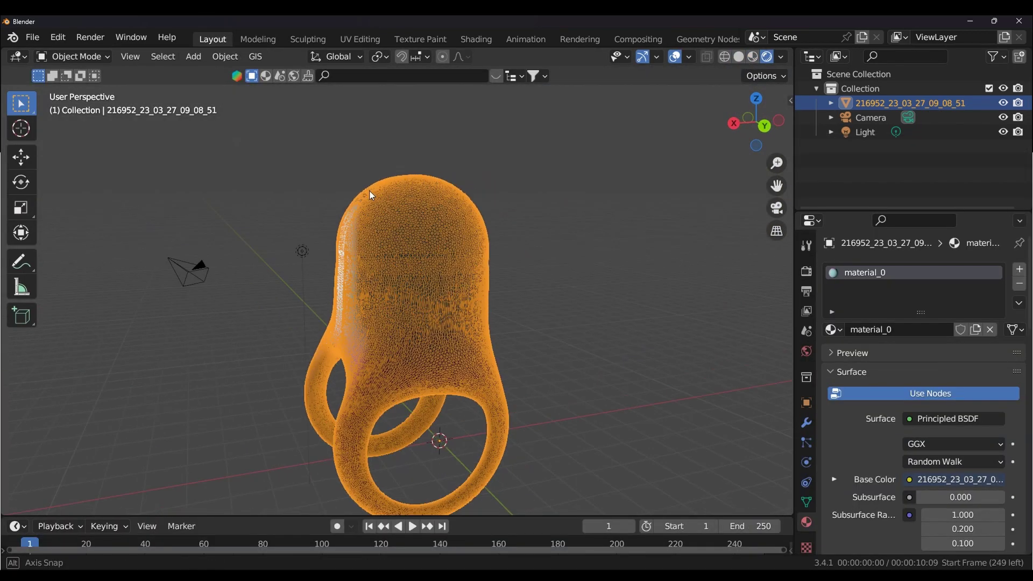
{"action": "left_click", "coordinate": [688, 56]}
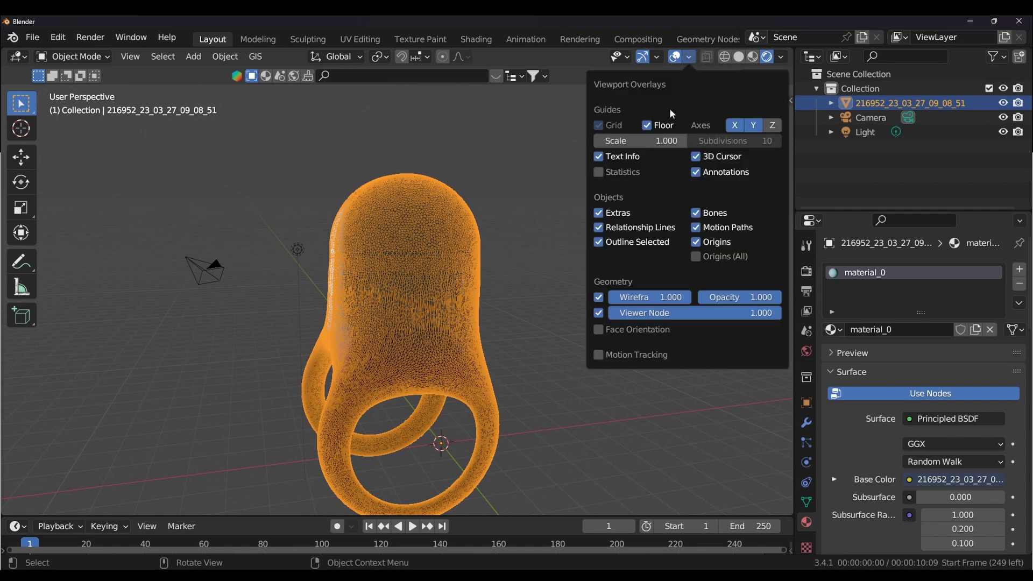
{"action": "left_click", "coordinate": [598, 297]}
{"action": "mouse_move", "coordinate": [525, 285]}
{"action": "middle_mouse_down"}
{"action": "mouse_move", "coordinate": [616, 299]}
{"action": "mouse_move", "coordinate": [673, 282]}
{"action": "mouse_move", "coordinate": [515, 286]}
{"action": "middle_mouse_up"}
{"action": "left_click", "coordinate": [517, 39]}
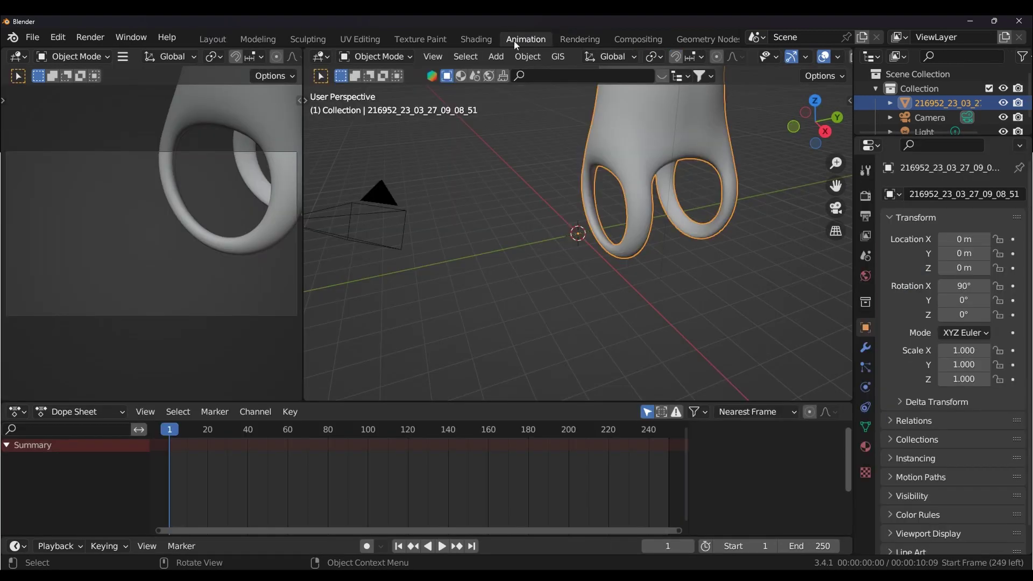
{"action": "left_click", "coordinate": [476, 39]}
{"action": "scroll", "coordinate": [573, 297], "scroll_direction": "up", "scroll_amount": 3}
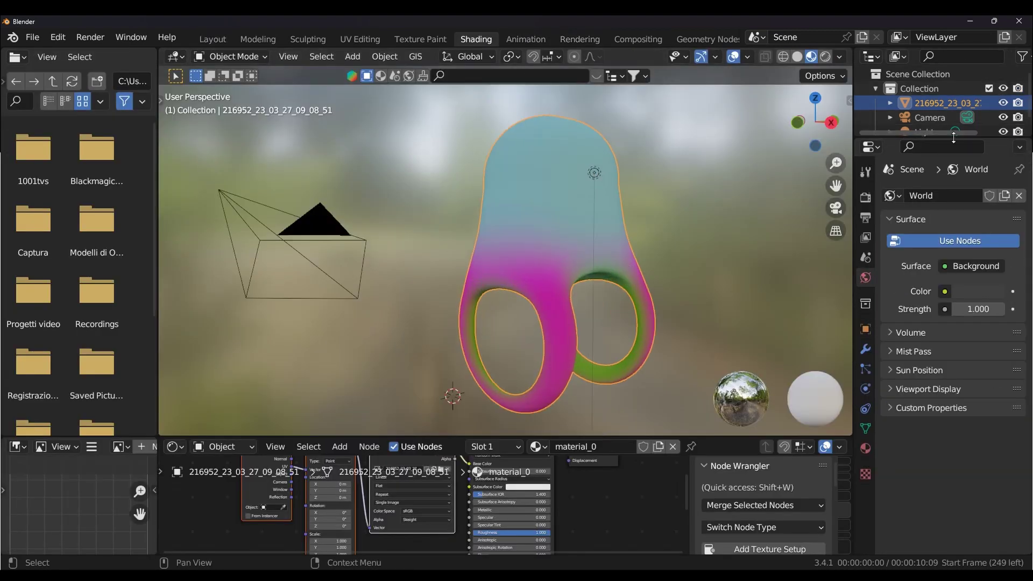
- Hide the Camera and Light in the Outliner and orbit around the textured ring
{"action": "left_click_drag", "start_coordinate": [990, 138], "coordinate": [989, 285]}
{"action": "left_click", "coordinate": [1003, 132]}
{"action": "mouse_move", "coordinate": [717, 232]}
{"action": "middle_mouse_down"}
{"action": "mouse_move", "coordinate": [614, 249]}
{"action": "mouse_move", "coordinate": [695, 251]}
{"action": "mouse_move", "coordinate": [278, 246]}
{"action": "mouse_move", "coordinate": [696, 242]}
{"action": "mouse_move", "coordinate": [611, 245]}
{"action": "middle_mouse_up"}
{"action": "mouse_move", "coordinate": [561, 279]}
{"action": "middle_mouse_down"}
{"action": "mouse_move", "coordinate": [589, 293]}
{"action": "mouse_move", "coordinate": [560, 291]}
{"action": "mouse_move", "coordinate": [718, 222]}
{"action": "mouse_move", "coordinate": [691, 216]}
{"action": "mouse_move", "coordinate": [767, 223]}
{"action": "mouse_move", "coordinate": [656, 247]}
{"action": "mouse_move", "coordinate": [706, 235]}
{"action": "middle_mouse_up"}
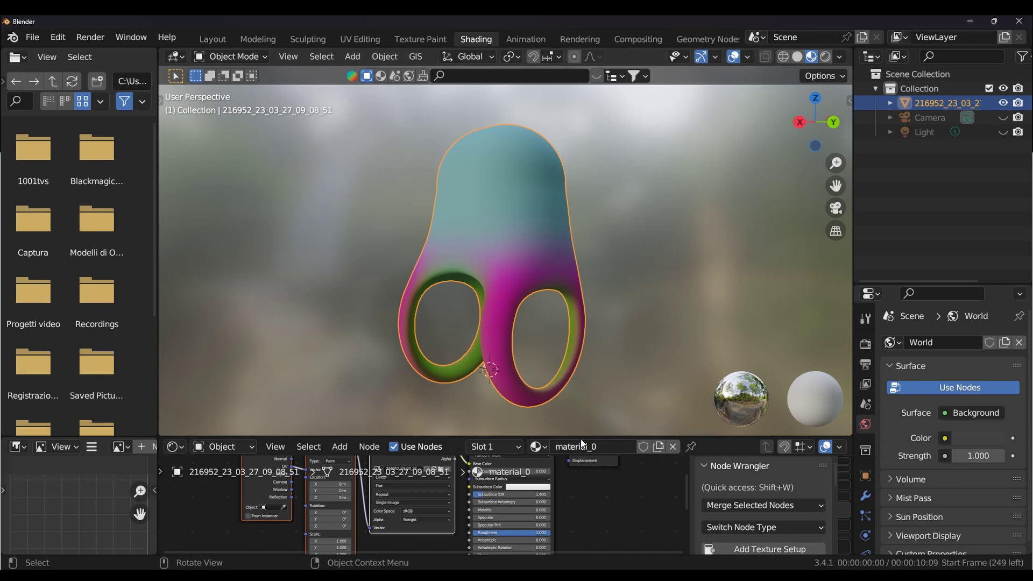
{"action": "left_click_drag", "start_coordinate": [579, 436], "coordinate": [374, 353]}
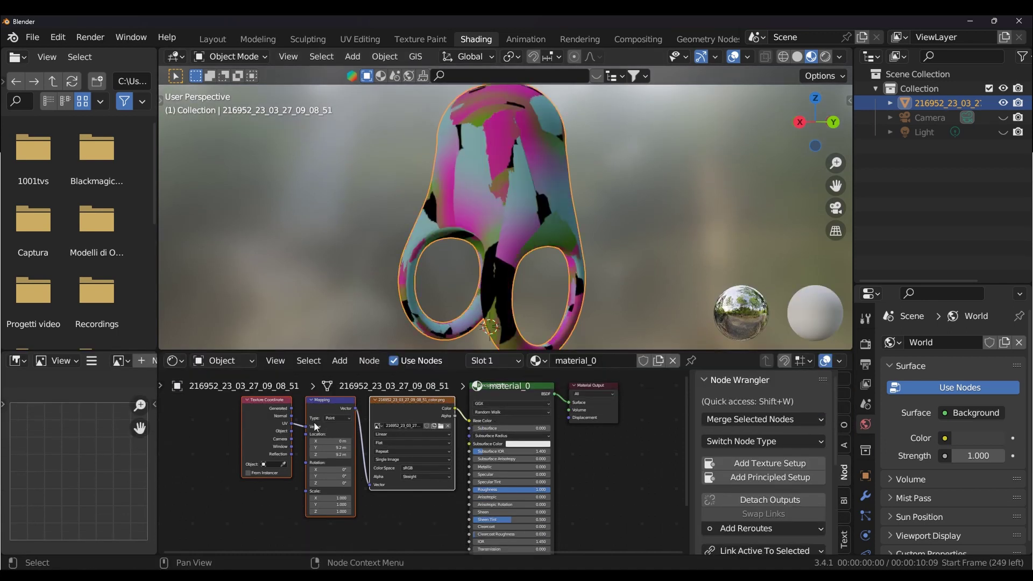
{"action": "scroll", "coordinate": [334, 428], "scroll_direction": "up", "scroll_amount": 1}
{"action": "left_click", "coordinate": [333, 413]}
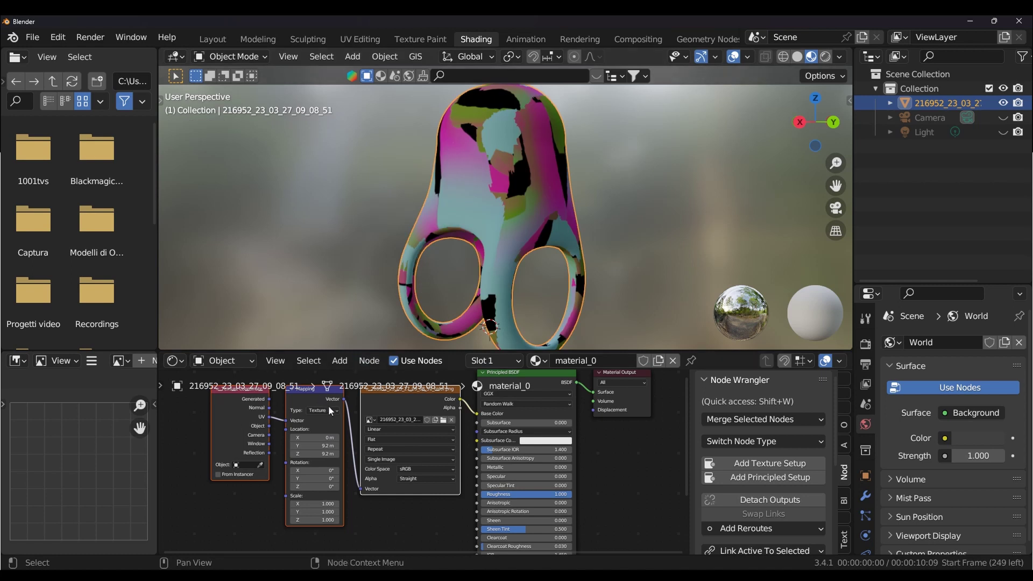
{"action": "key", "text": "ctrl+z"}
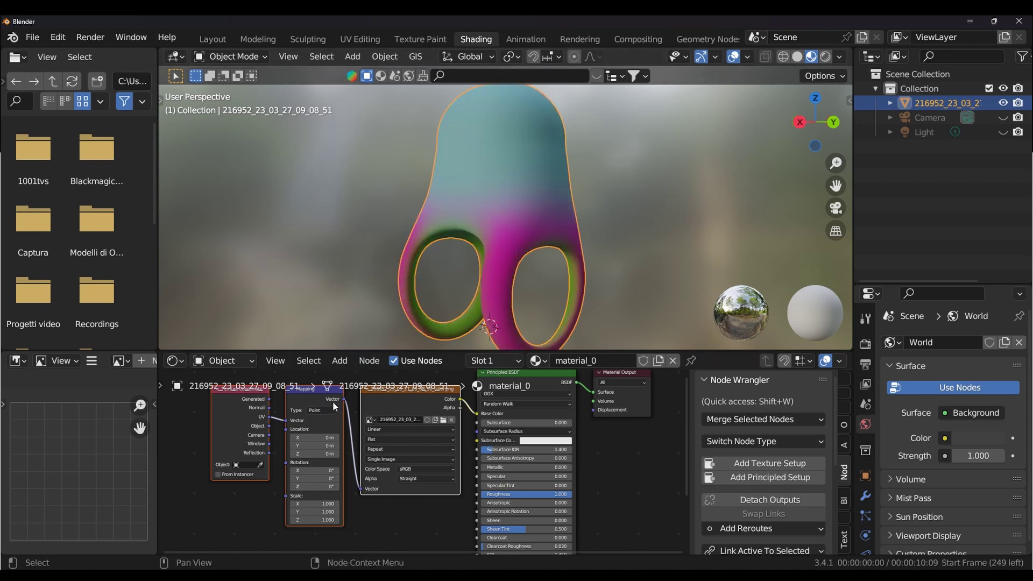
{"action": "left_click", "coordinate": [320, 417]}
{"action": "double_click", "coordinate": [398, 419]}
{"action": "key", "text": "Escape"}
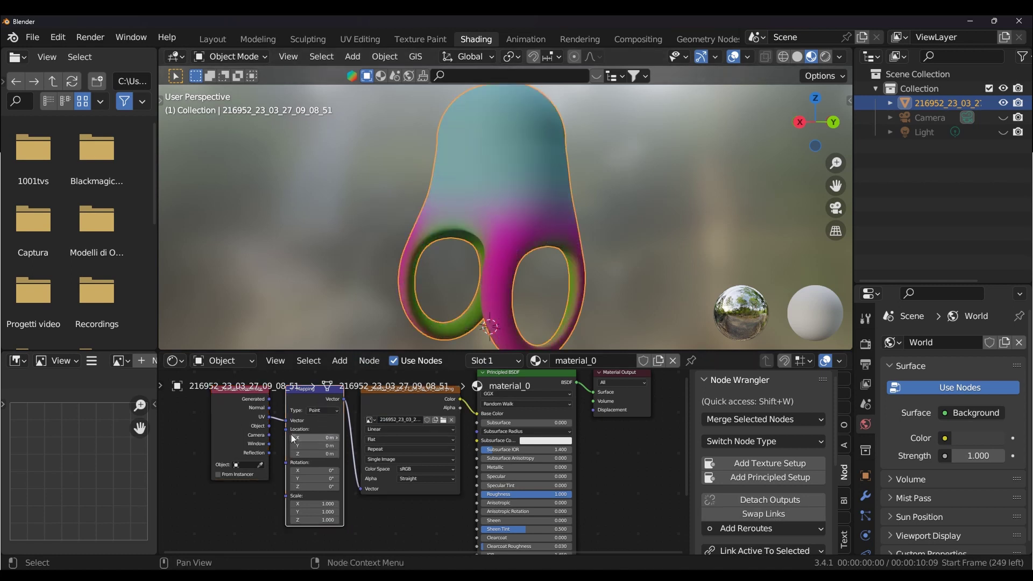
{"action": "left_click", "coordinate": [241, 421]}
{"action": "left_click", "coordinate": [323, 411]}
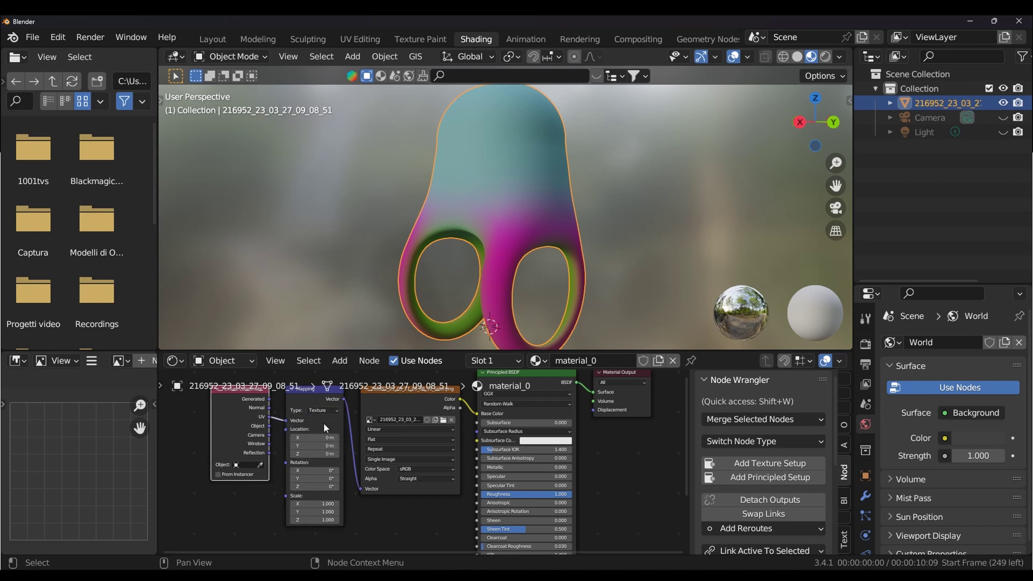
{"action": "left_click", "coordinate": [323, 445]}
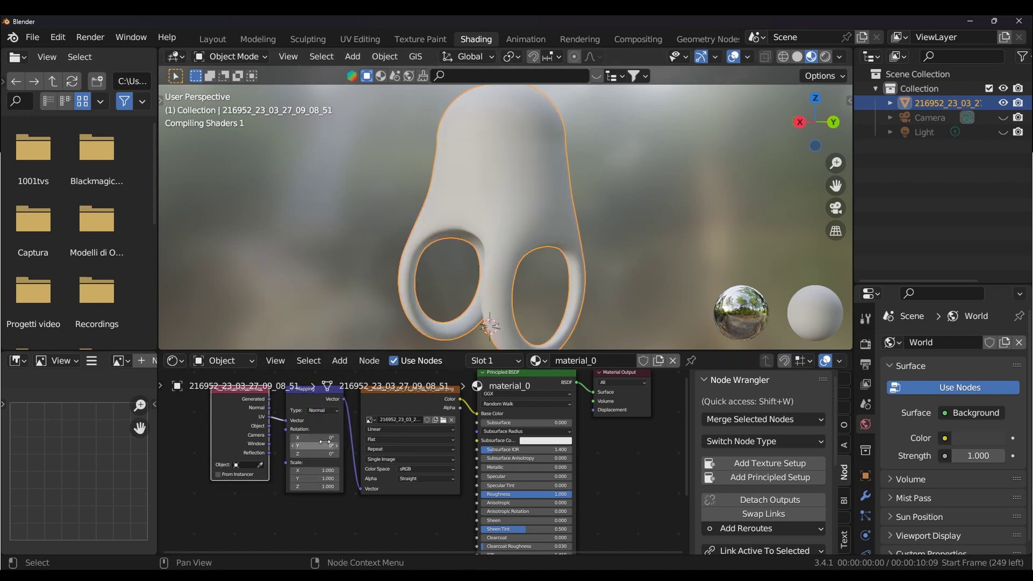
{"action": "left_click", "coordinate": [323, 407]}
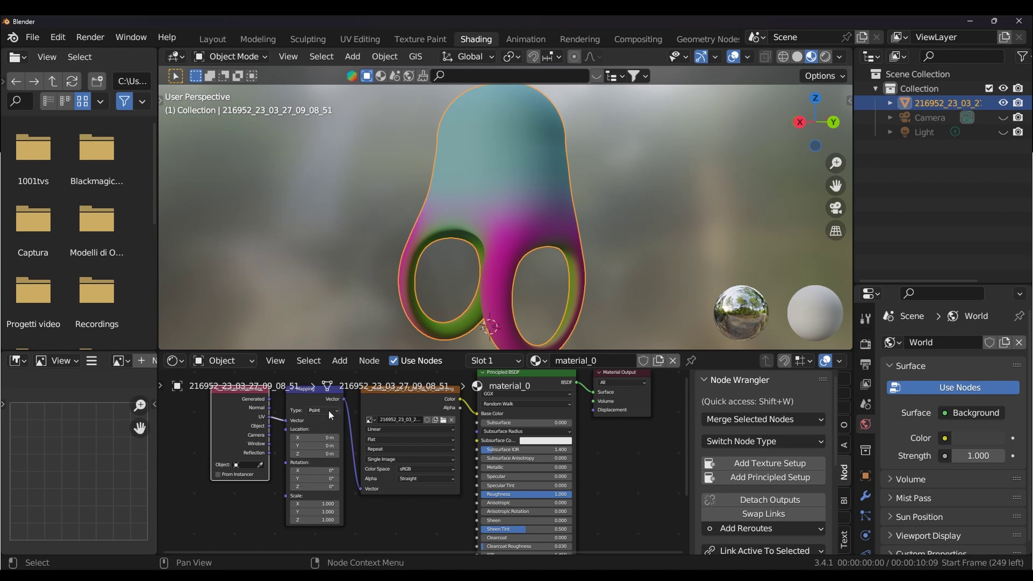